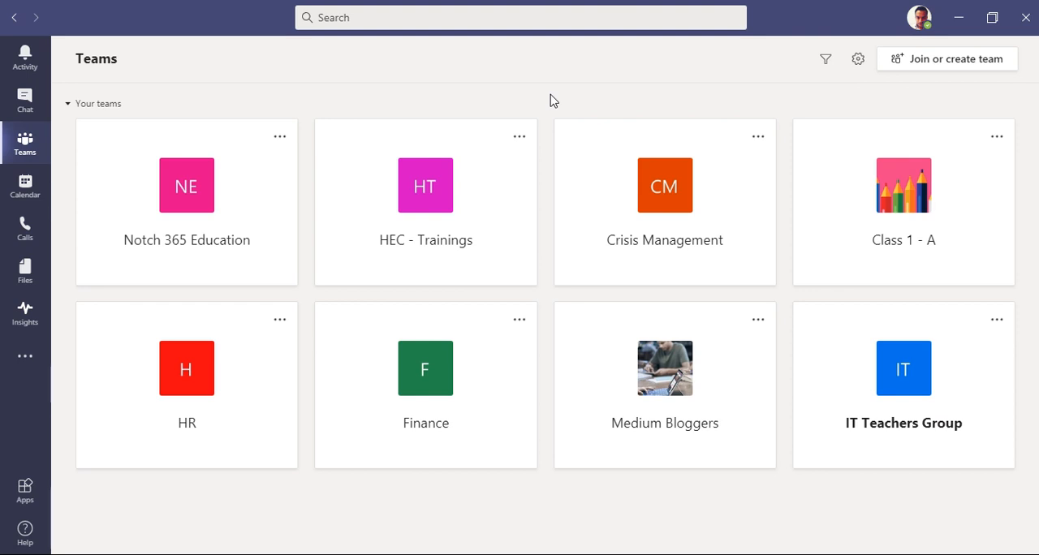
click(920, 20)
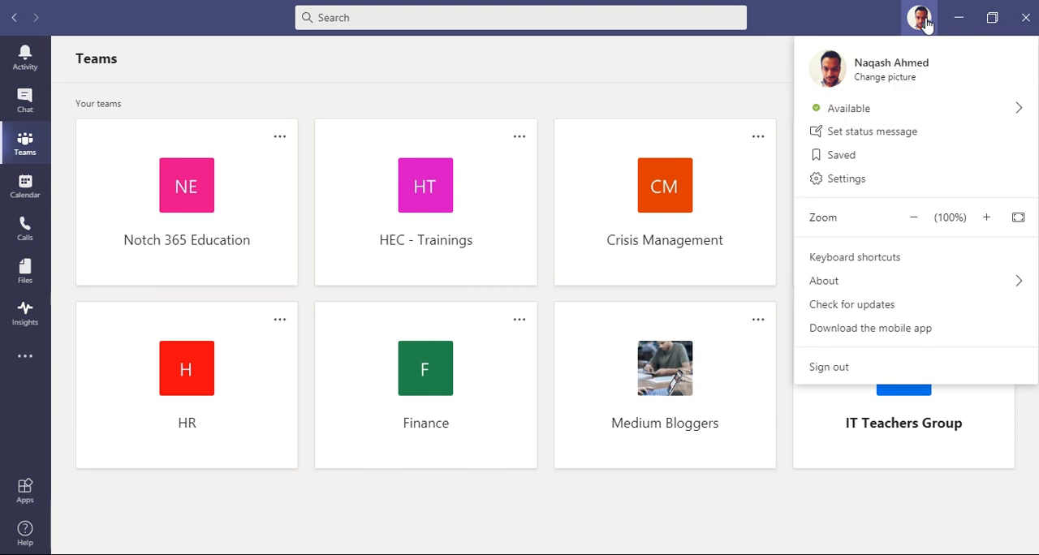
click(925, 24)
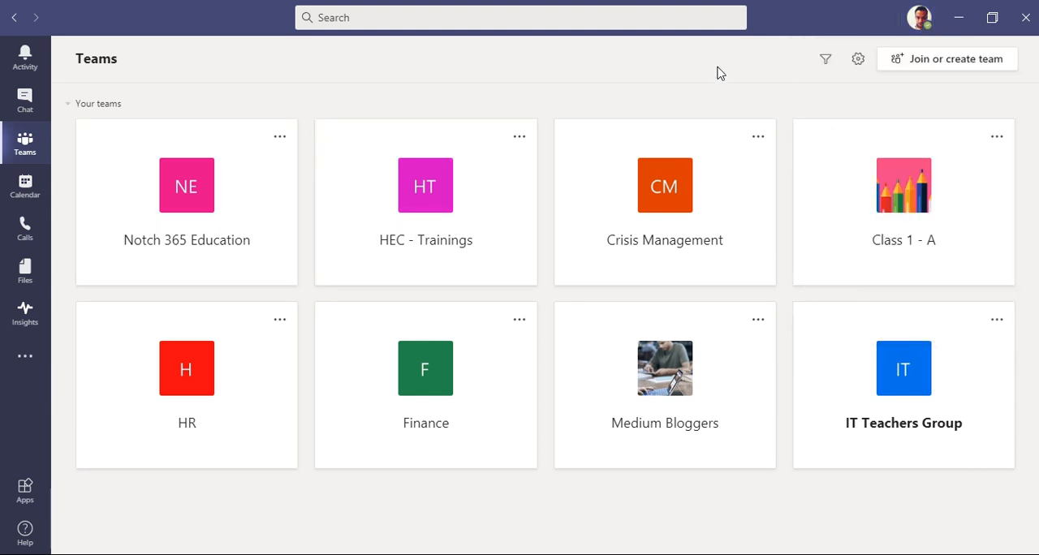
Start creating a new team and choose Class as the team type
click(960, 70)
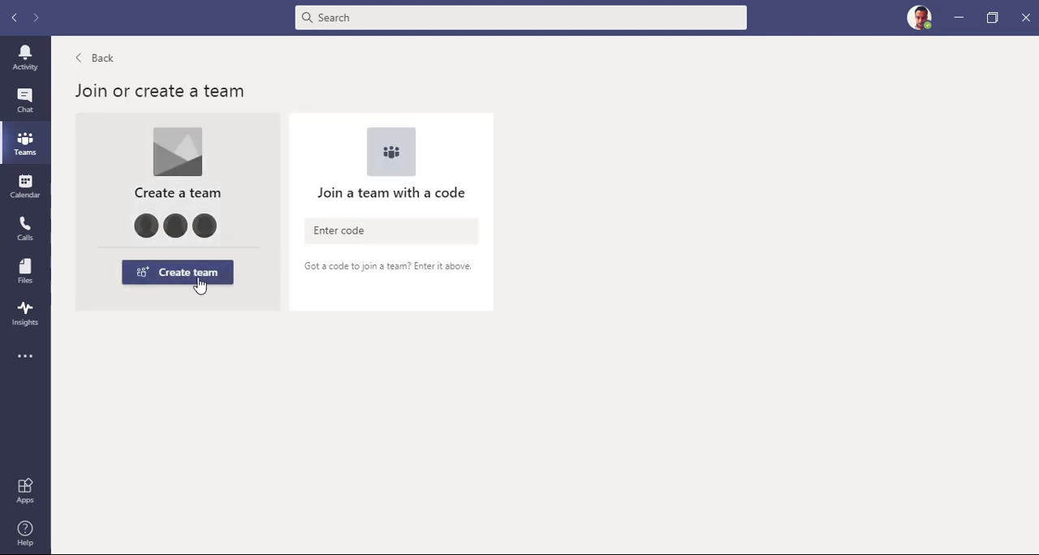
click(199, 281)
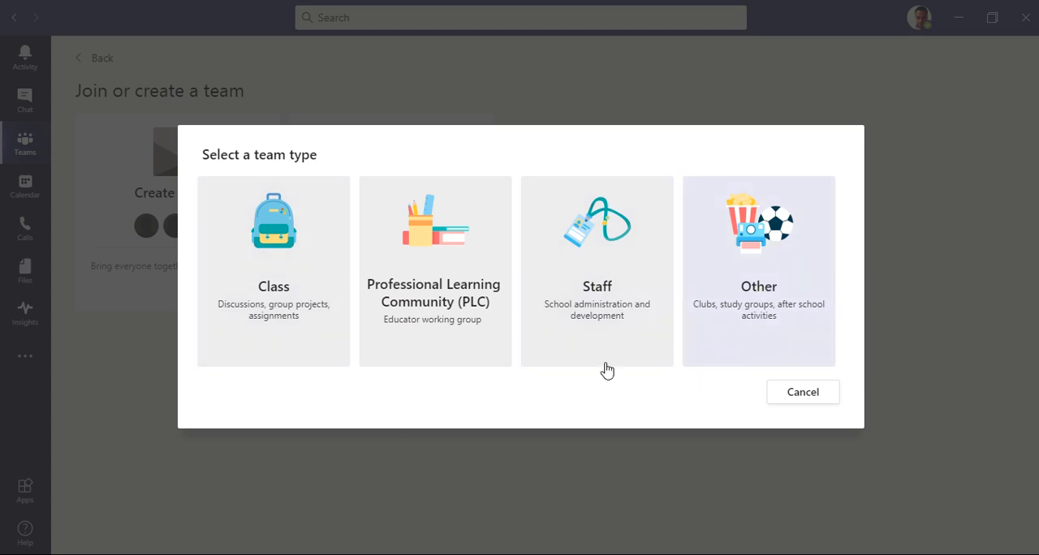
click(285, 317)
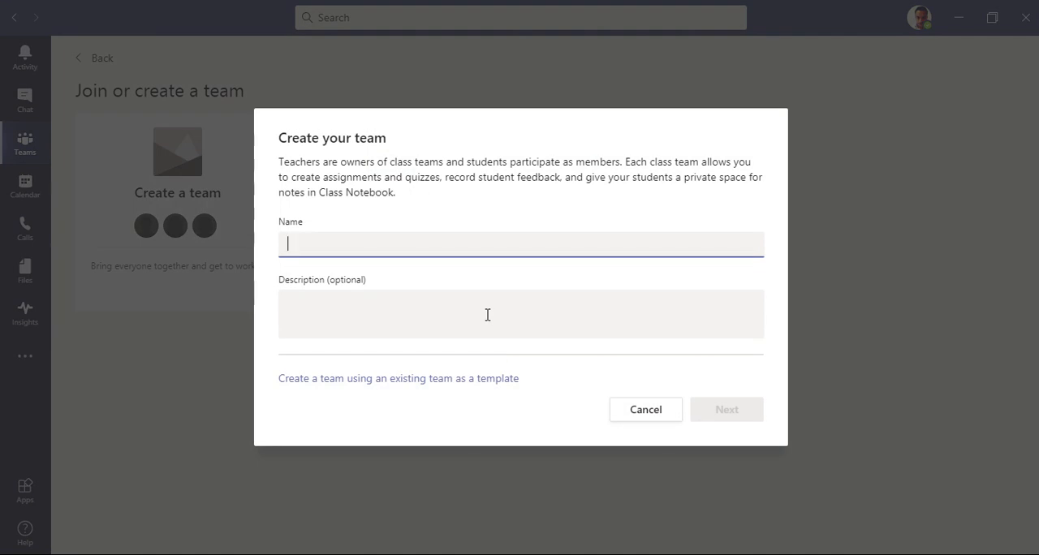
Name the class team "The COVID19 Project", leave the description empty, and create it
text(The)
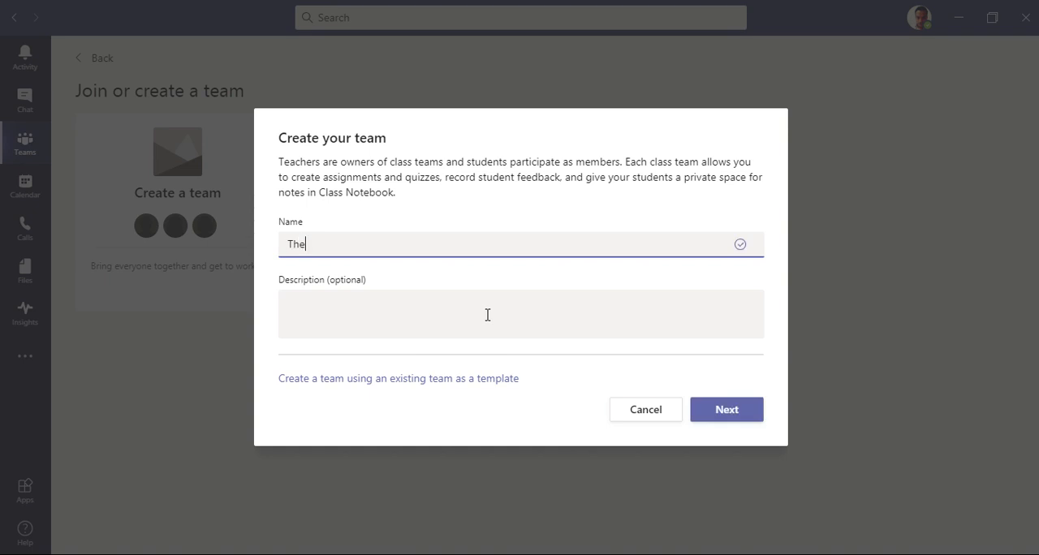
text( COVID19 P)
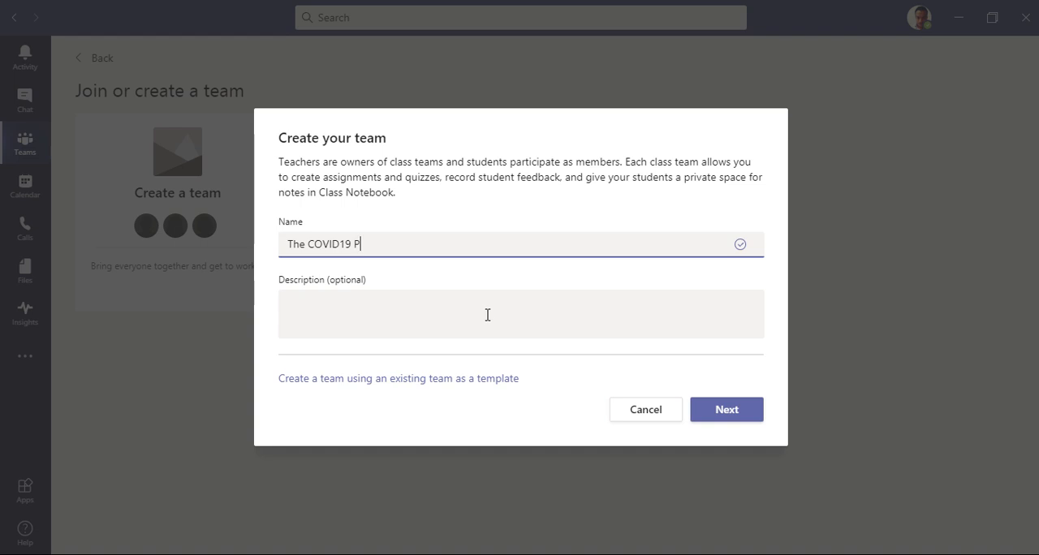
text(roject)
click(487, 315)
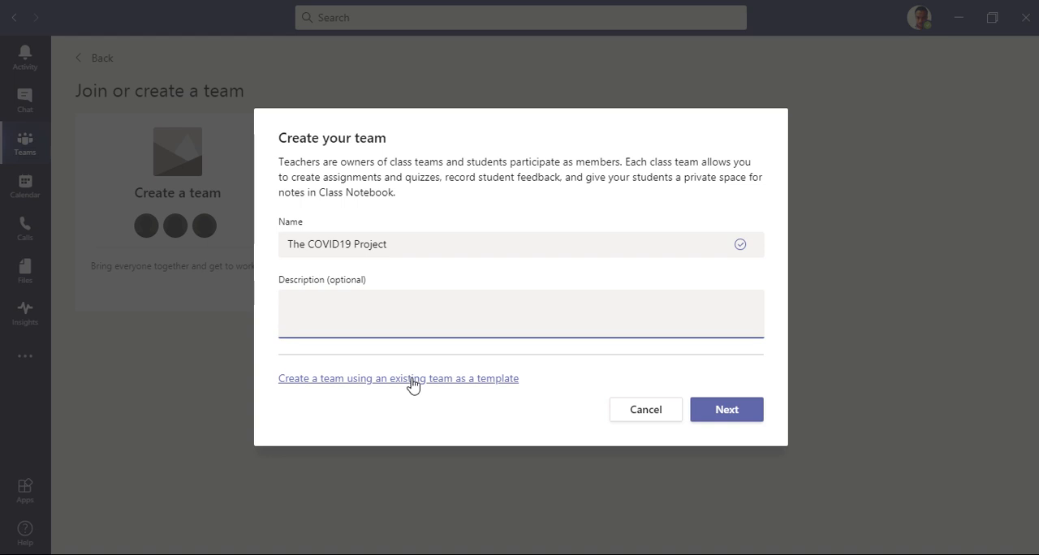
click(722, 416)
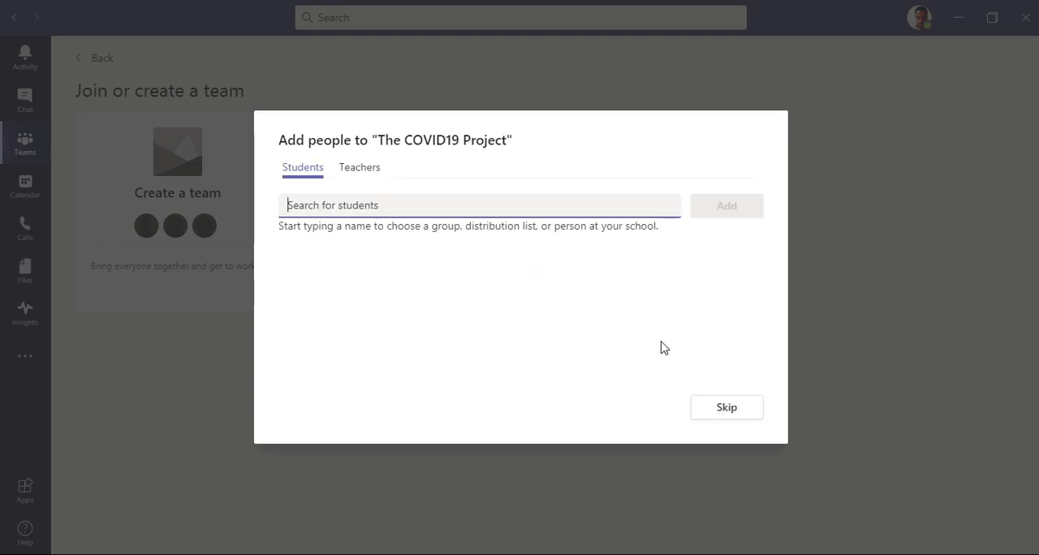
Check the options for adding students and teachers to the new team, and skip adding people
click(354, 171)
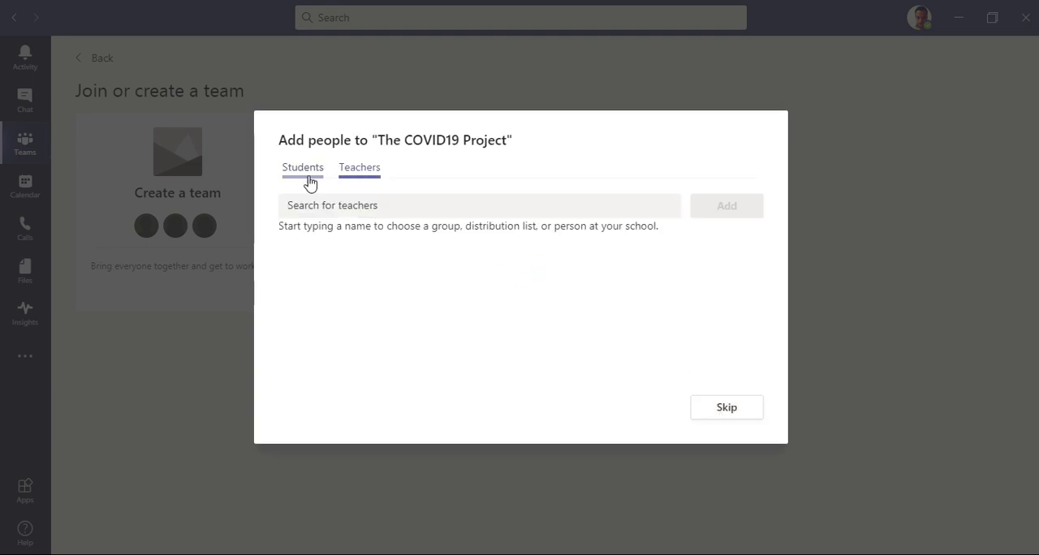
click(309, 182)
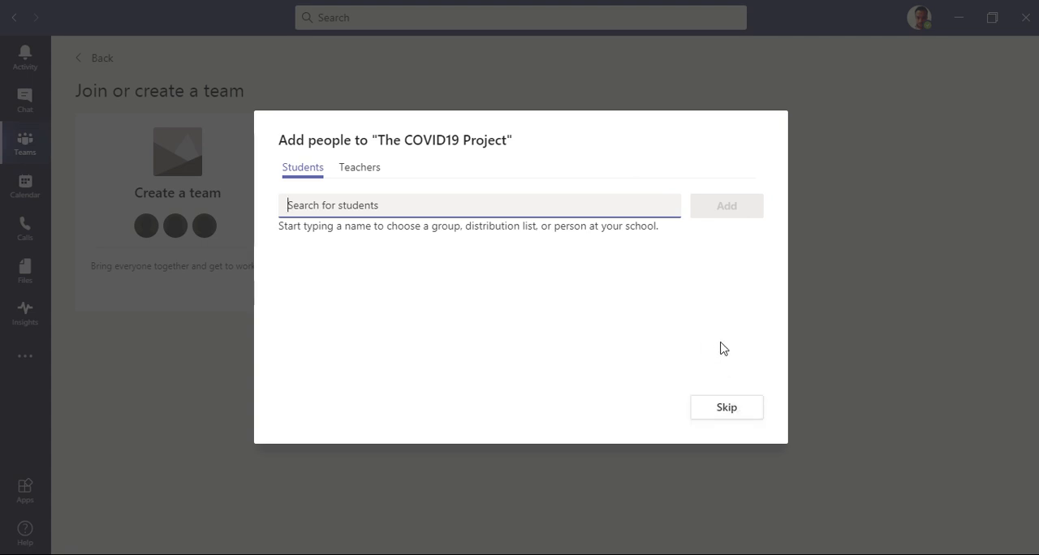
click(736, 417)
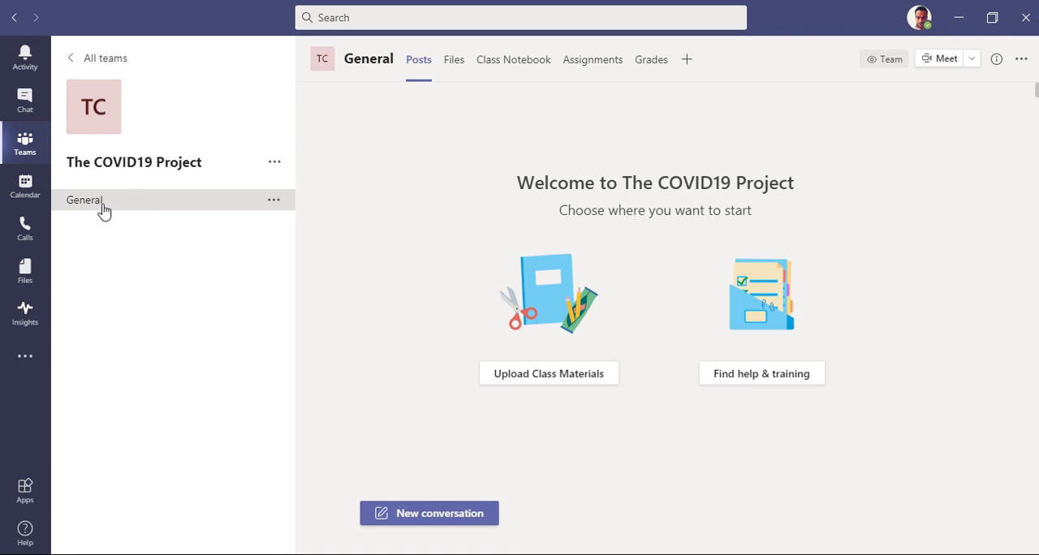
Look through the General channel's Files, Class Notebook, Assignments and Grades pages
click(451, 62)
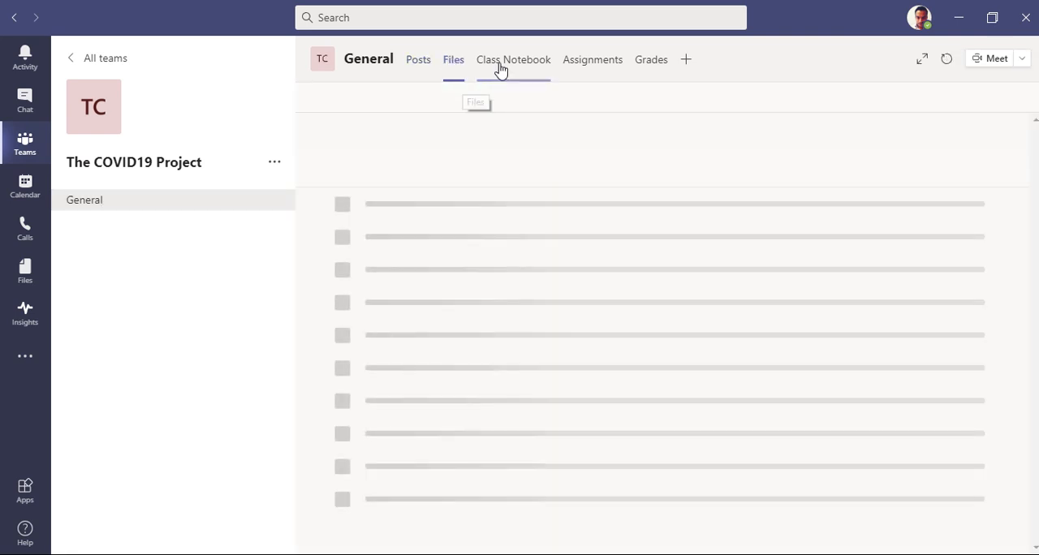
click(518, 65)
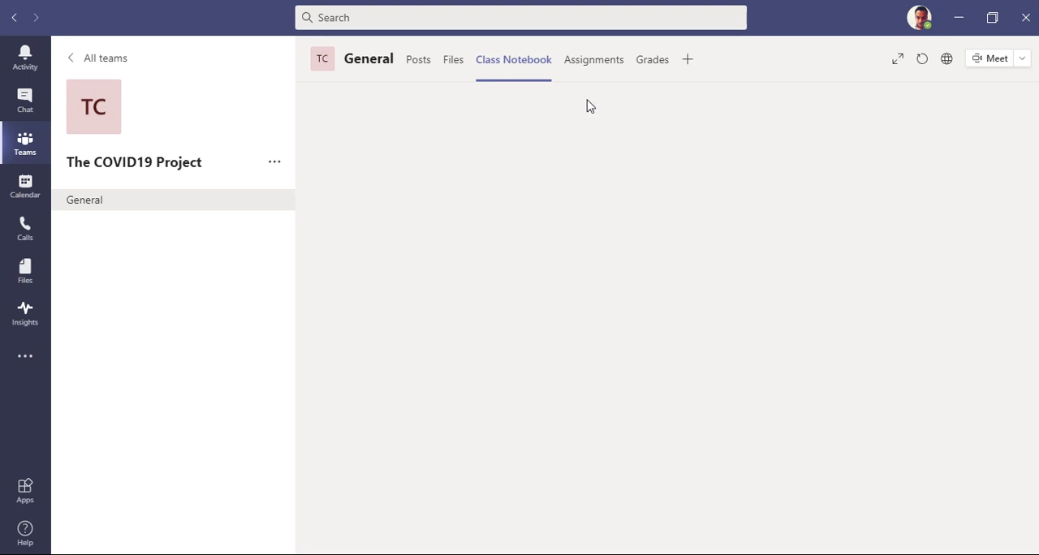
click(599, 69)
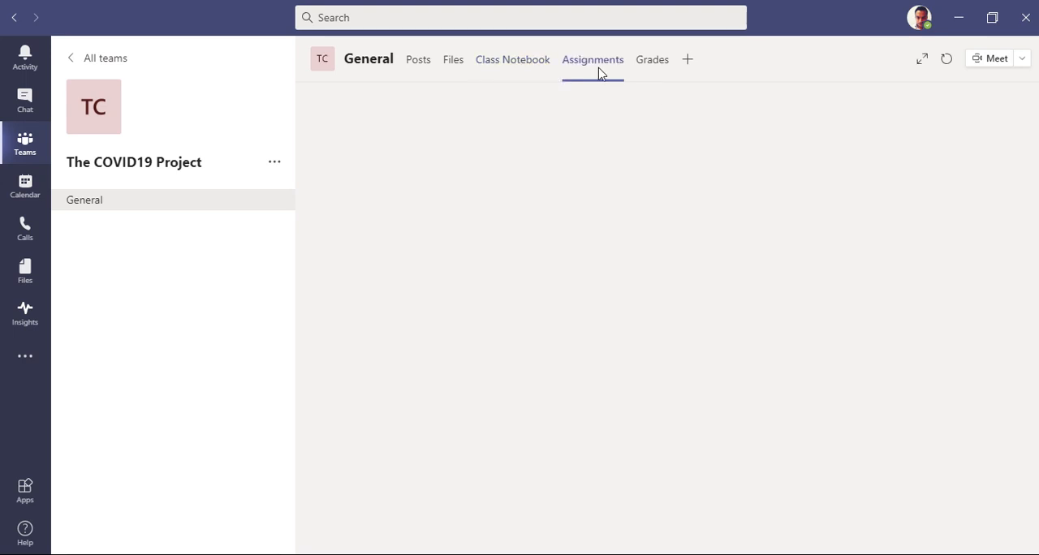
click(647, 70)
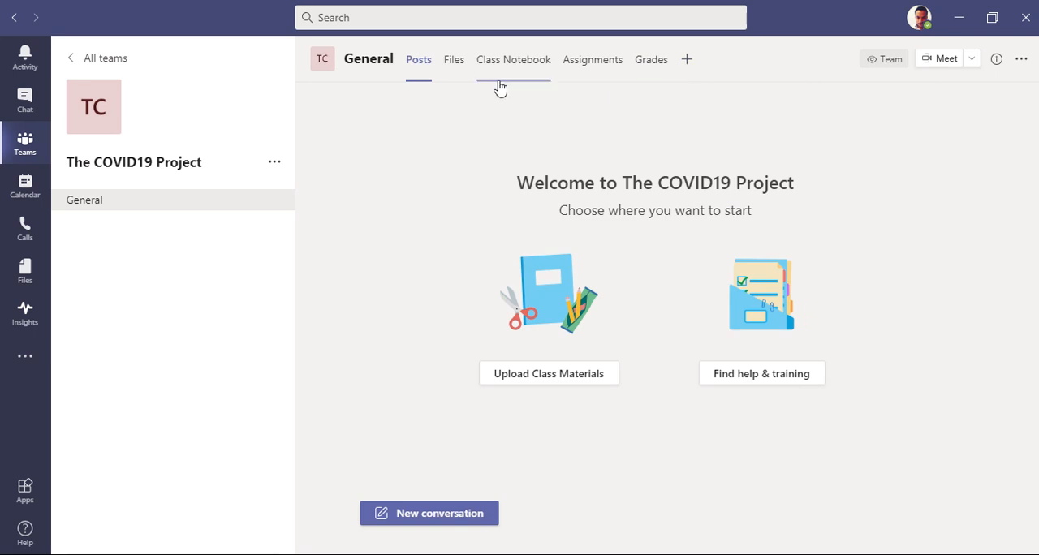
click(272, 167)
click(225, 272)
click(274, 201)
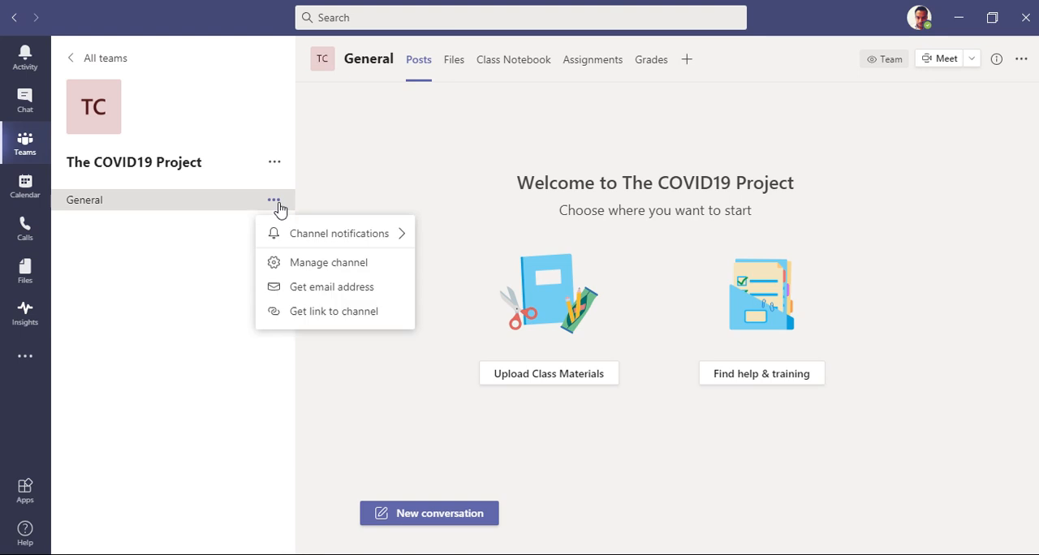
click(276, 180)
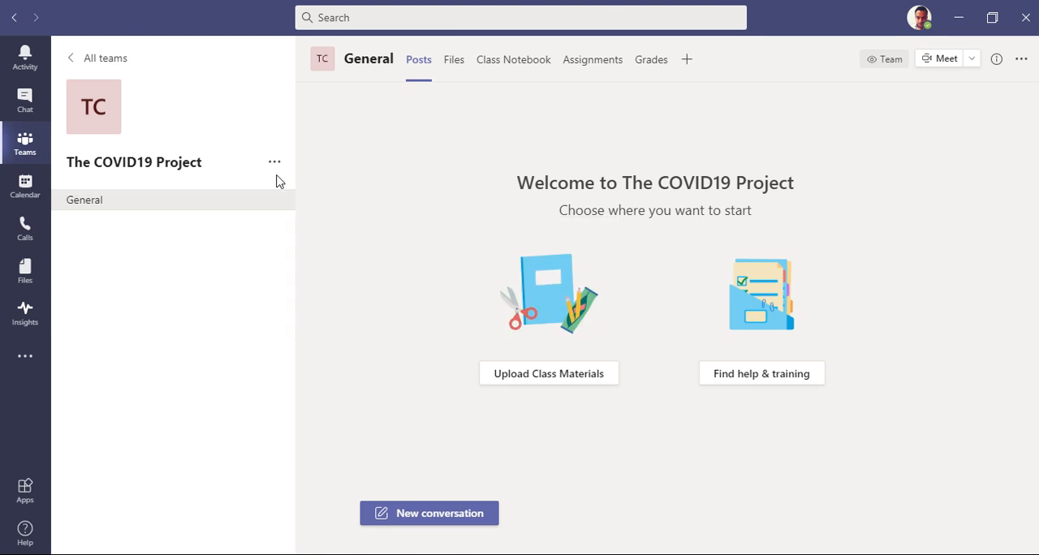
Add a channel named Deliverables to The COVID19 Project team with privacy set to Private, accessible only to a specific group
click(275, 162)
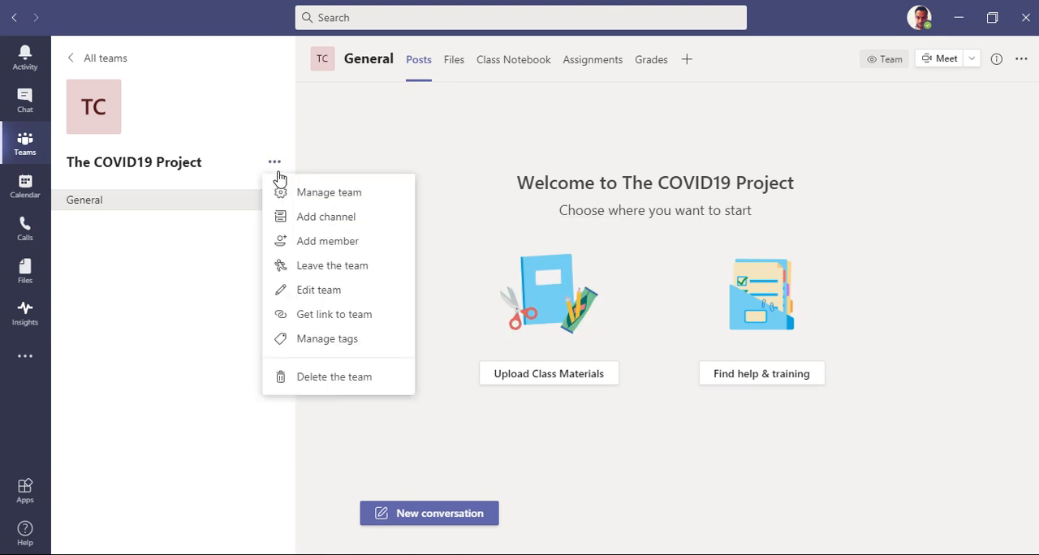
click(349, 218)
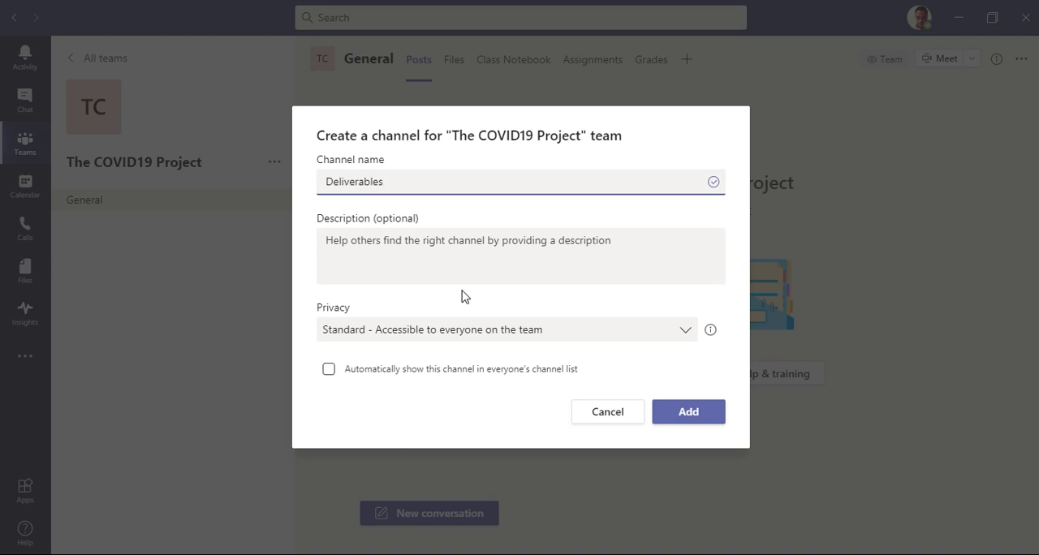
click(524, 234)
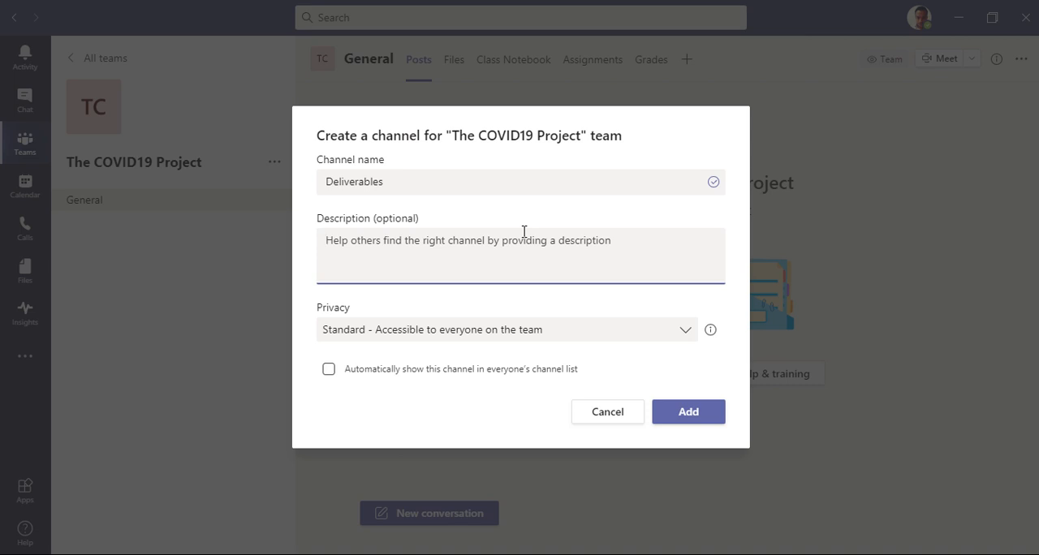
click(686, 333)
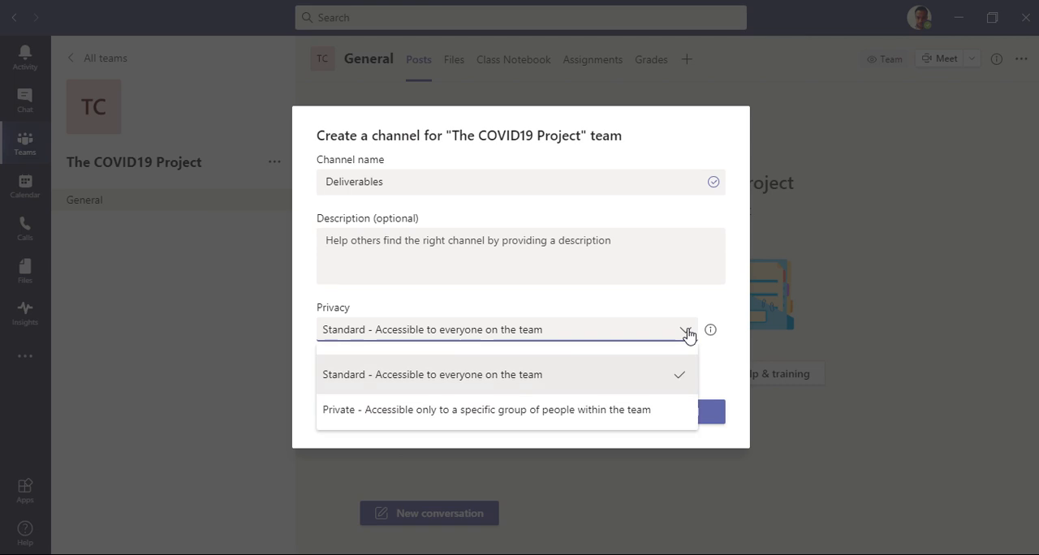
click(622, 422)
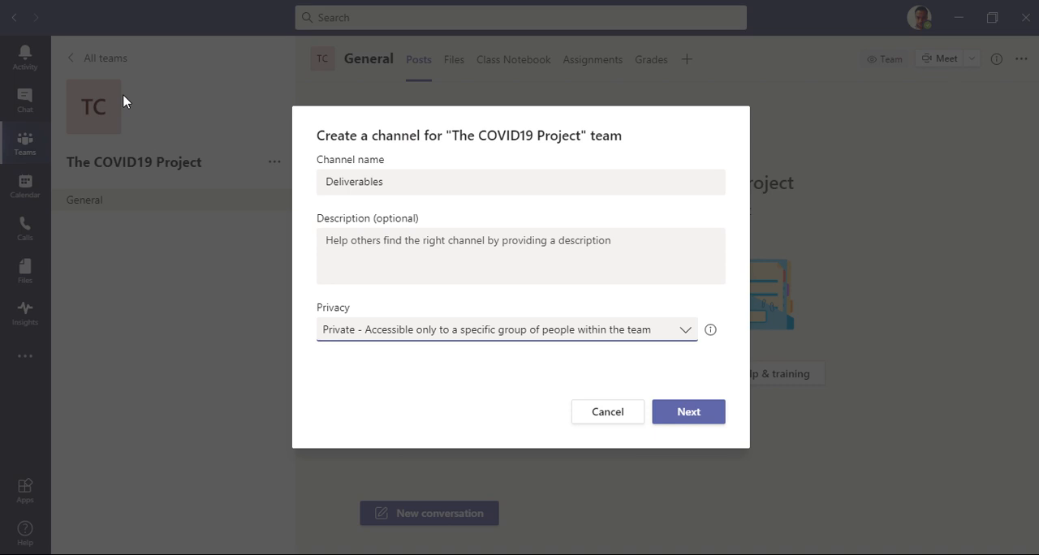
click(691, 413)
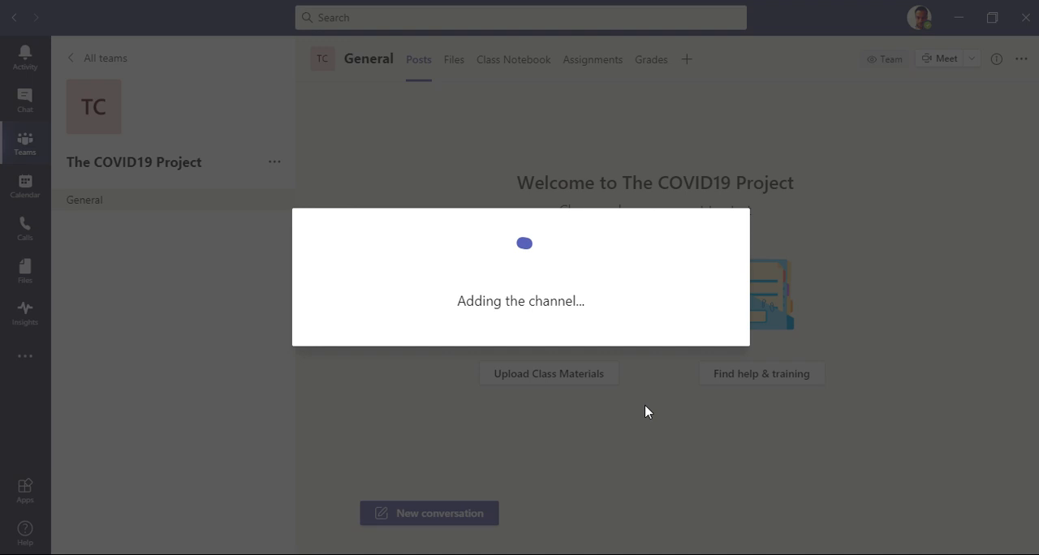
click(701, 415)
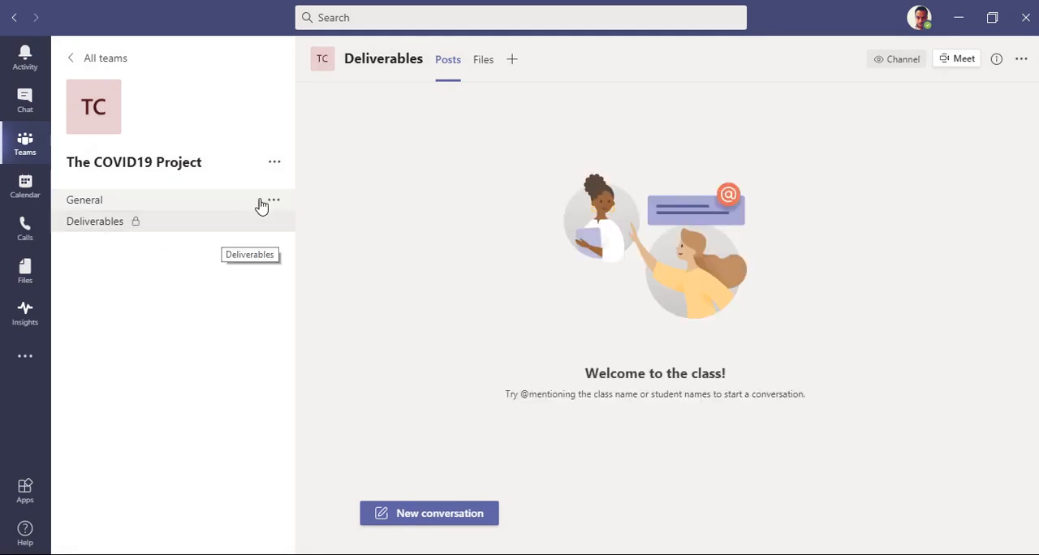
Add a standard channel named Schedule, accessible to everyone on The COVID19 Project team
click(274, 162)
click(350, 219)
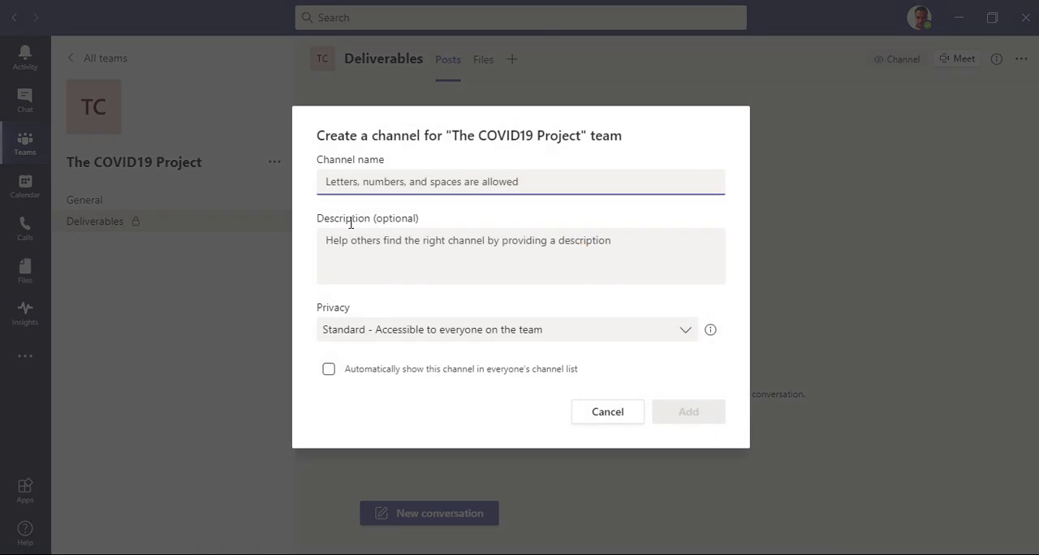
text(Schedule)
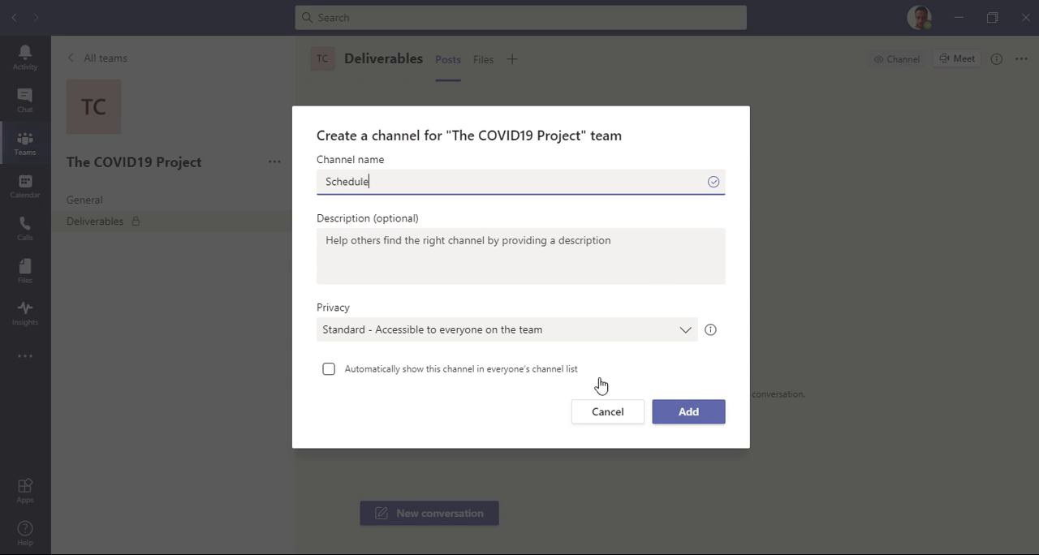
click(695, 413)
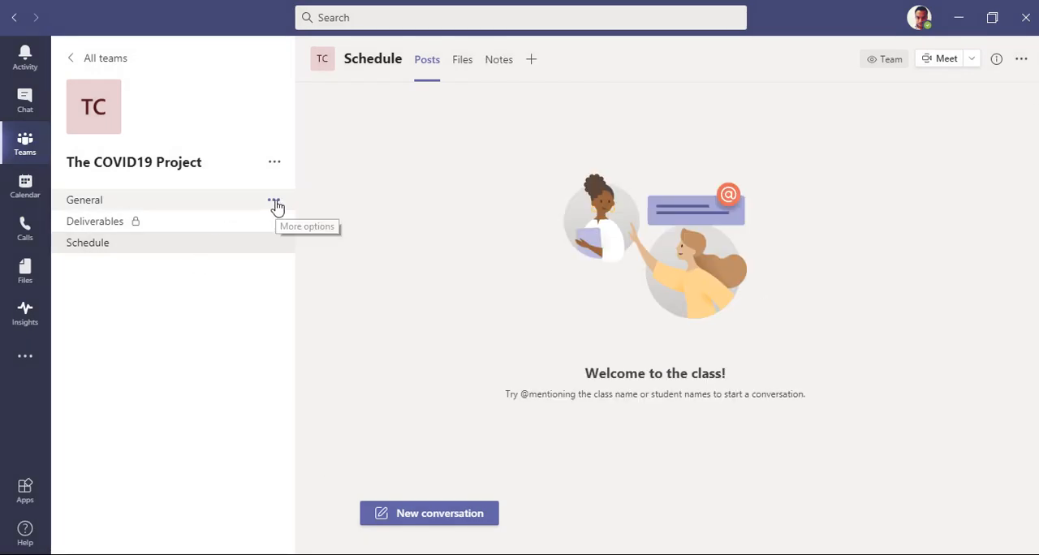
Add a standard channel named Planning, accessible to everyone on The COVID19 Project team
click(275, 161)
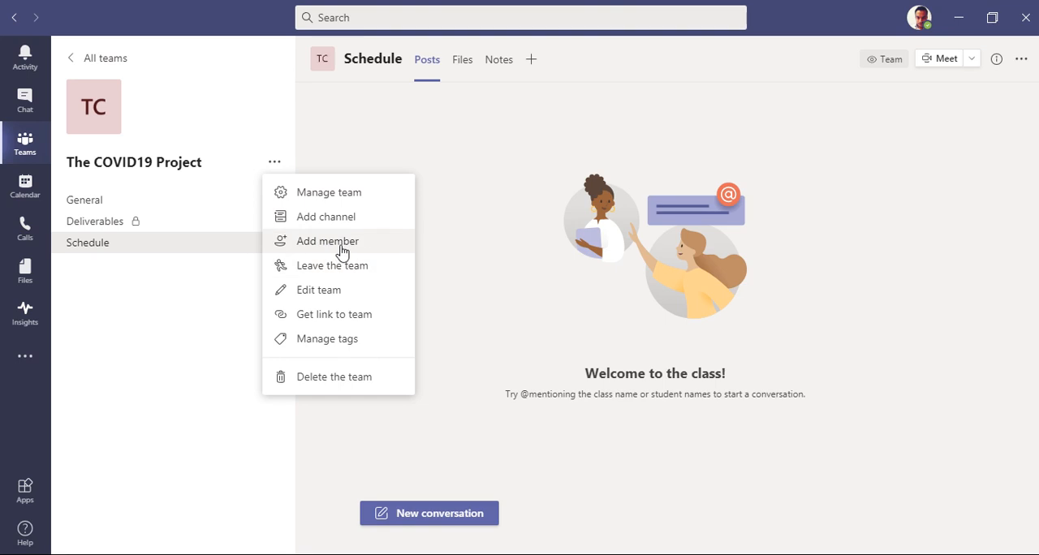
click(342, 216)
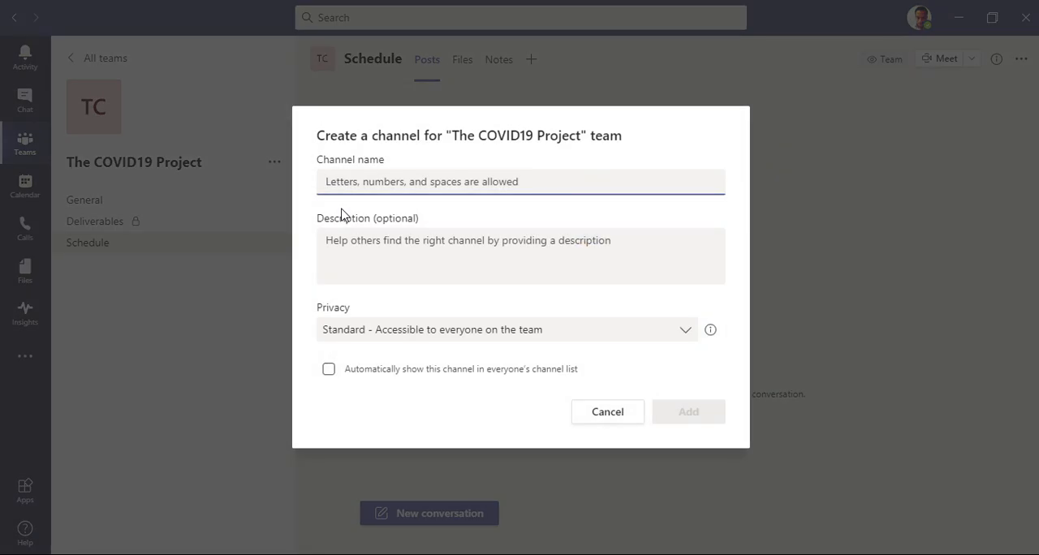
text(Planning)
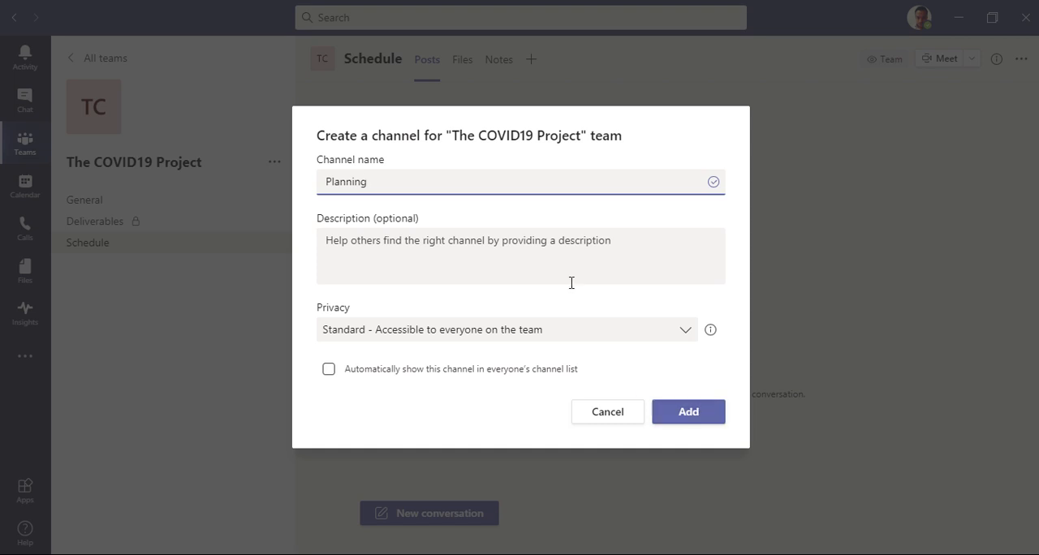
click(688, 412)
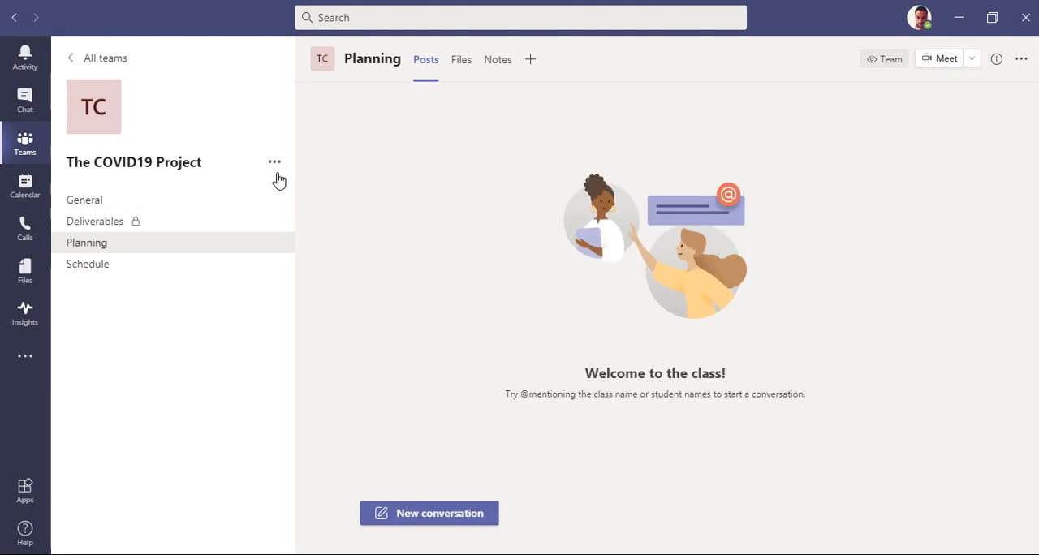
Add a standard channel named Reports, accessible to everyone on The COVID19 Project team
click(277, 162)
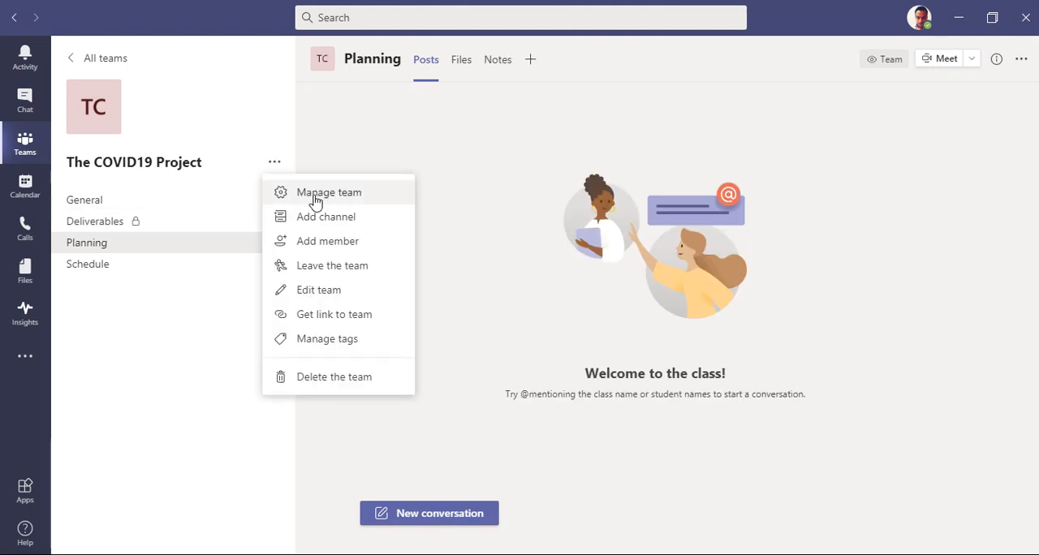
click(348, 219)
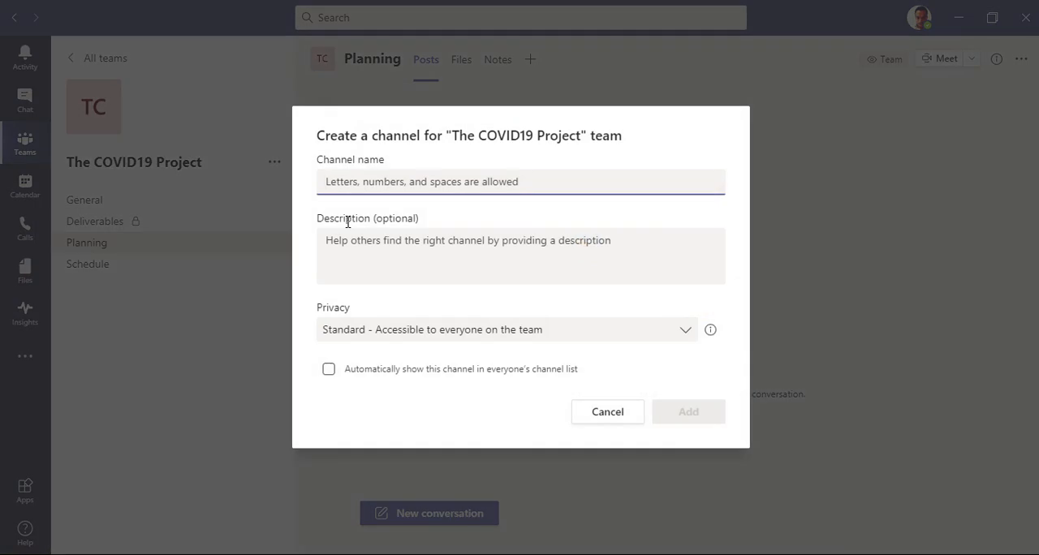
text(Reports)
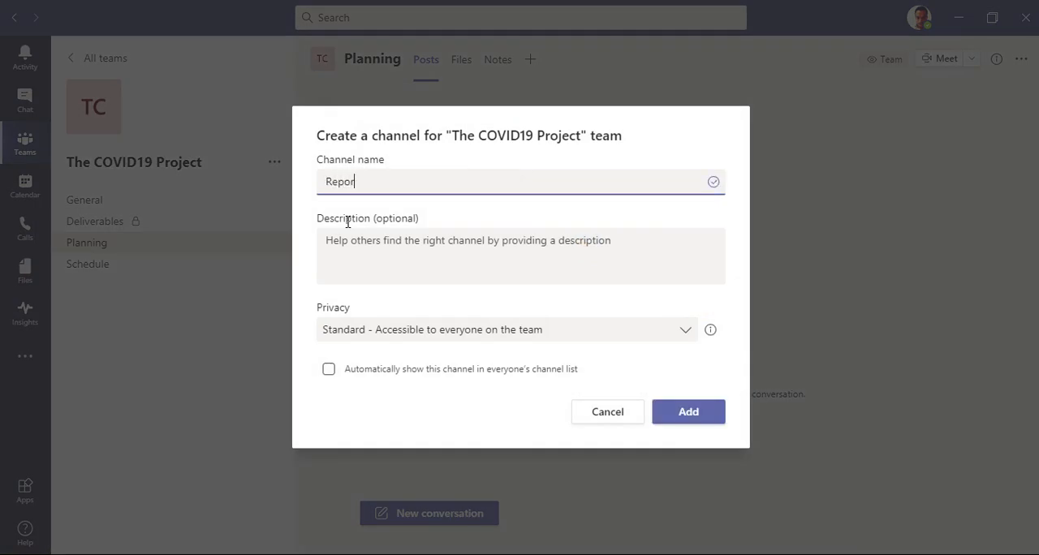
click(703, 413)
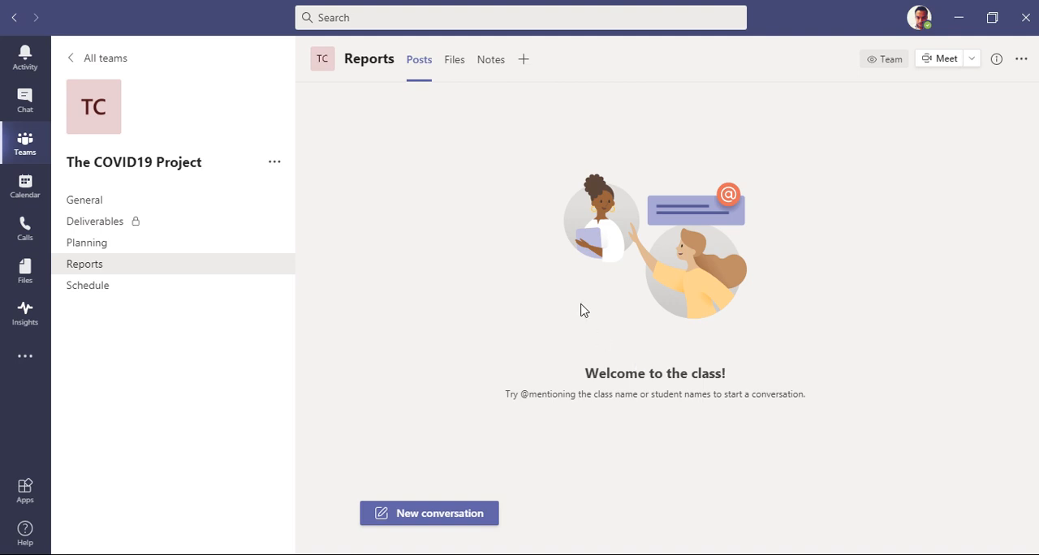
Add a standard channel named Sunset, accessible to everyone on The COVID19 Project team
click(275, 166)
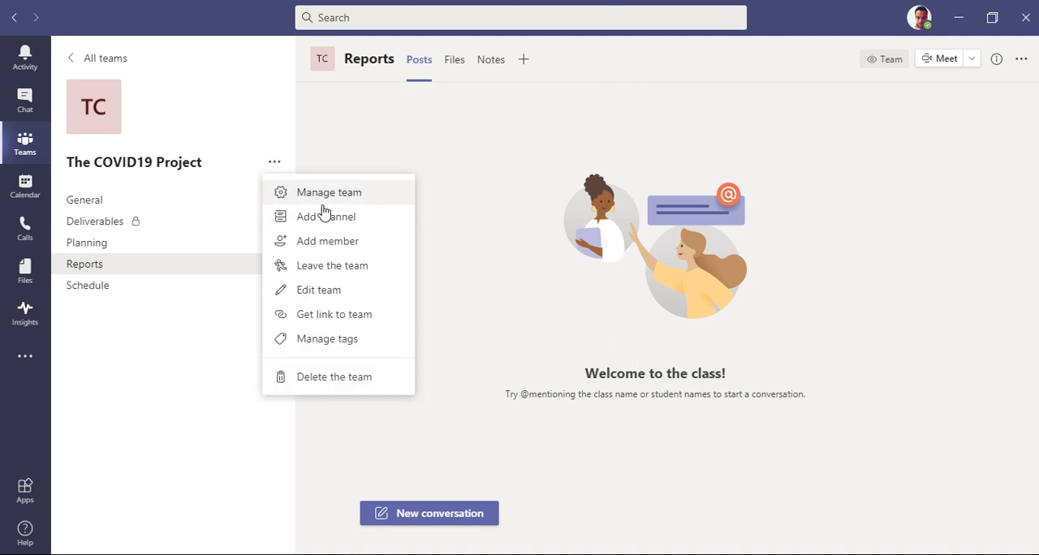
click(341, 223)
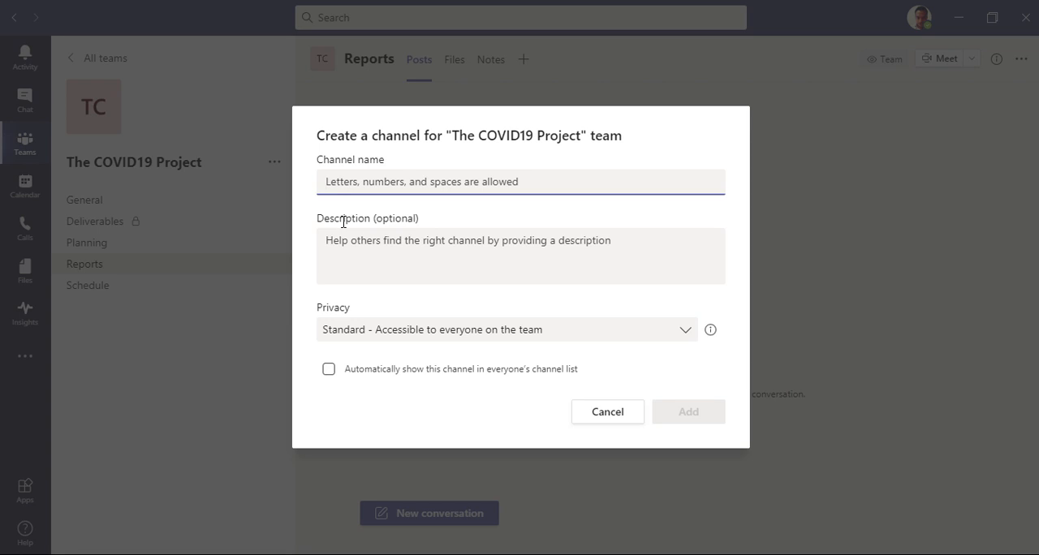
text(Sunset)
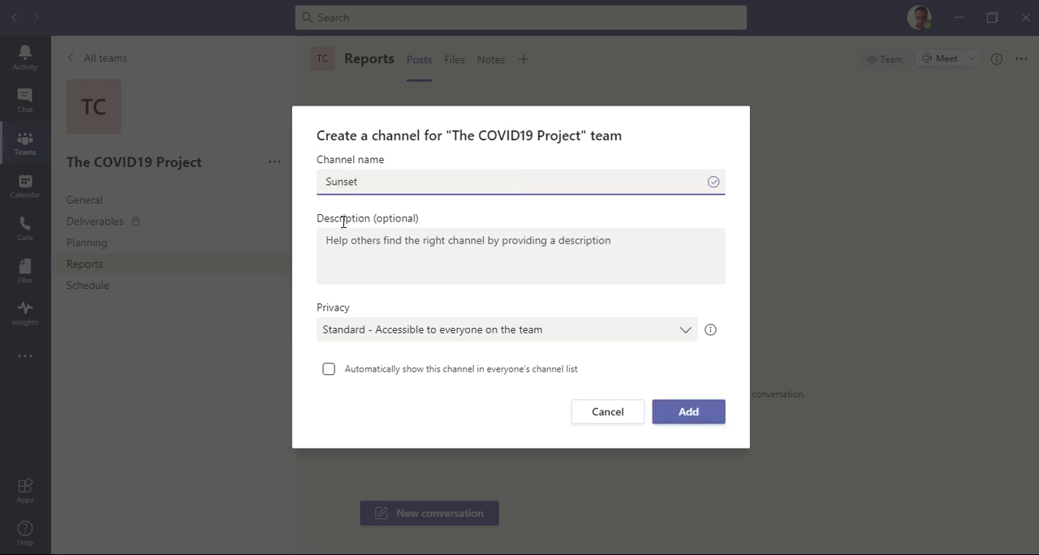
click(708, 411)
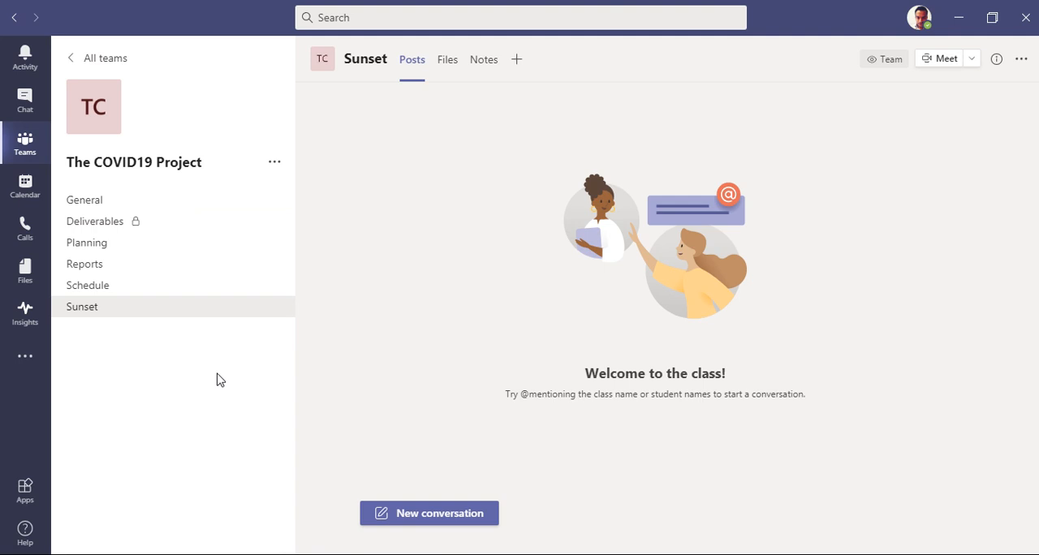
Look through the General, Planning and Deliverables channels and the message box for a new Deliverables conversation
click(149, 203)
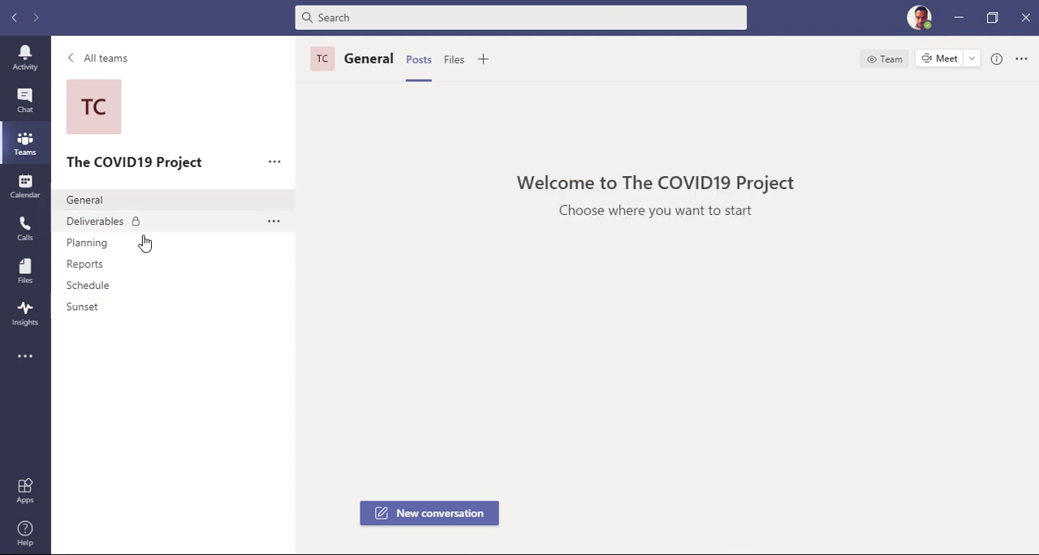
click(182, 221)
click(186, 243)
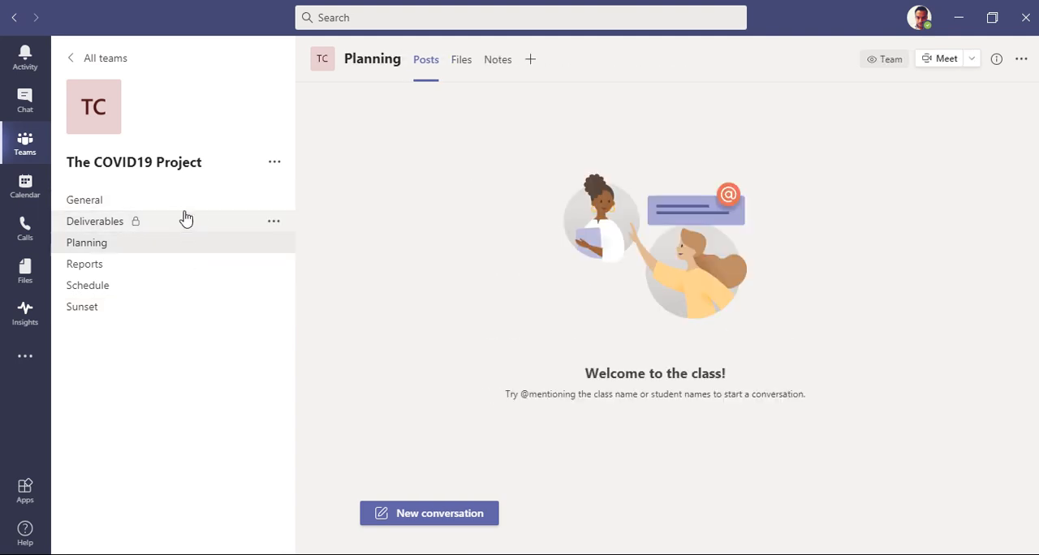
click(184, 203)
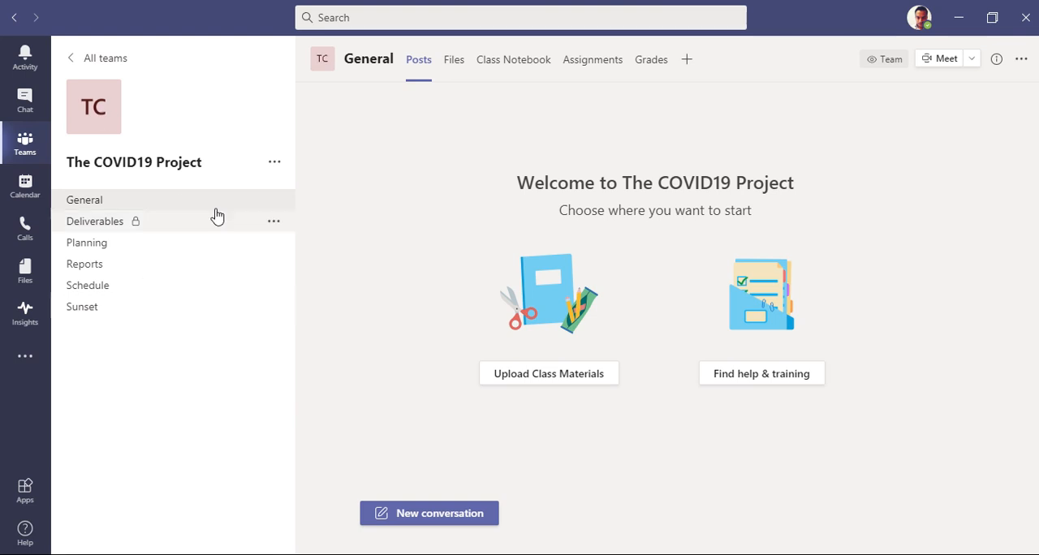
click(241, 234)
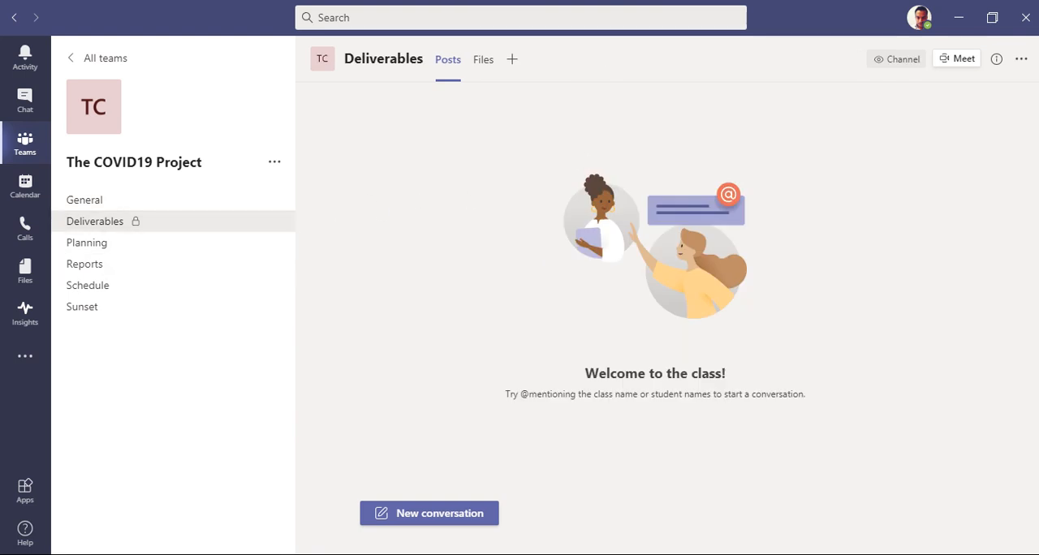
click(441, 518)
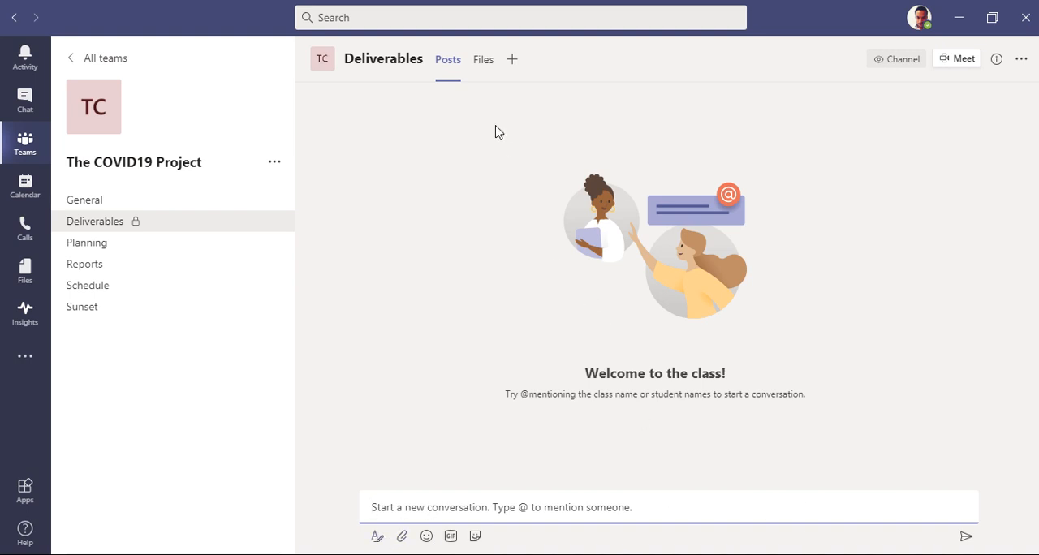
Open the Deliverables channel's files in SharePoint and read the note about the folder's connection to Teams
click(487, 60)
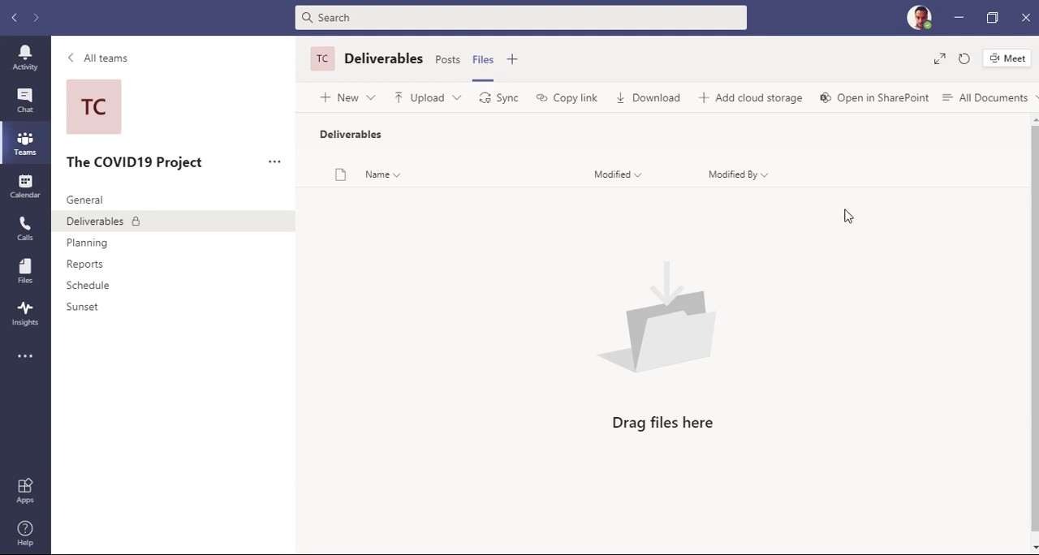
click(876, 98)
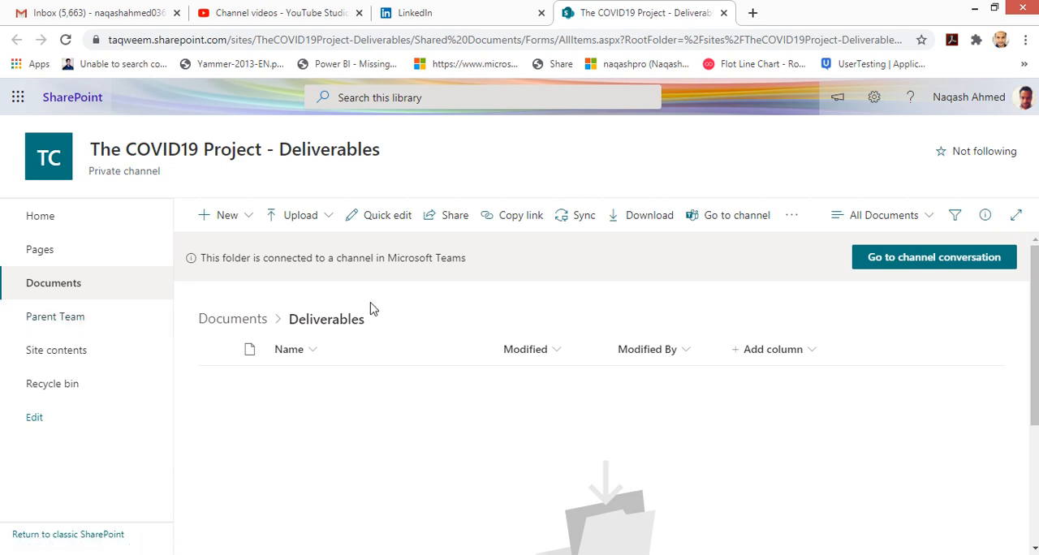
drag(207, 256, 522, 255)
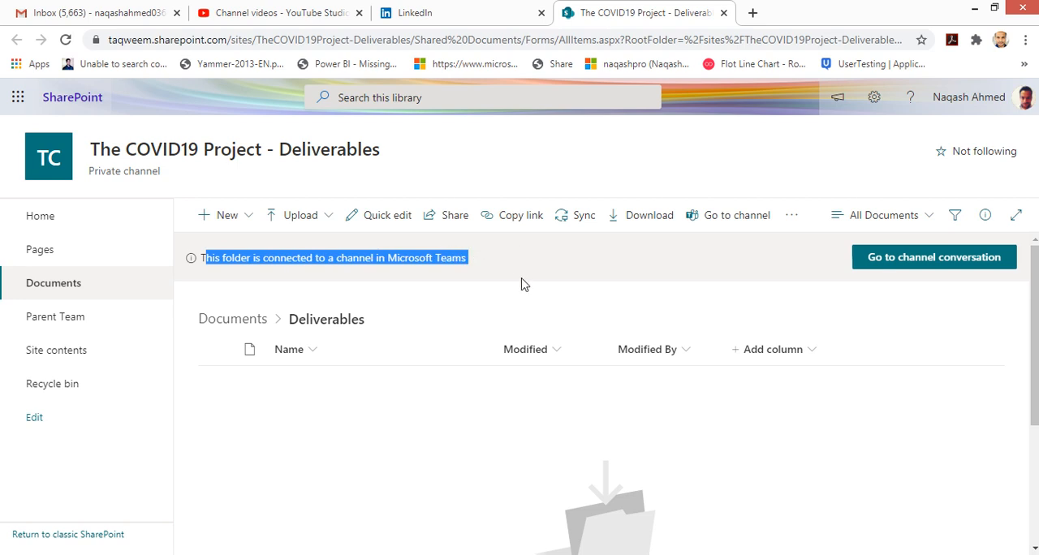
click(521, 283)
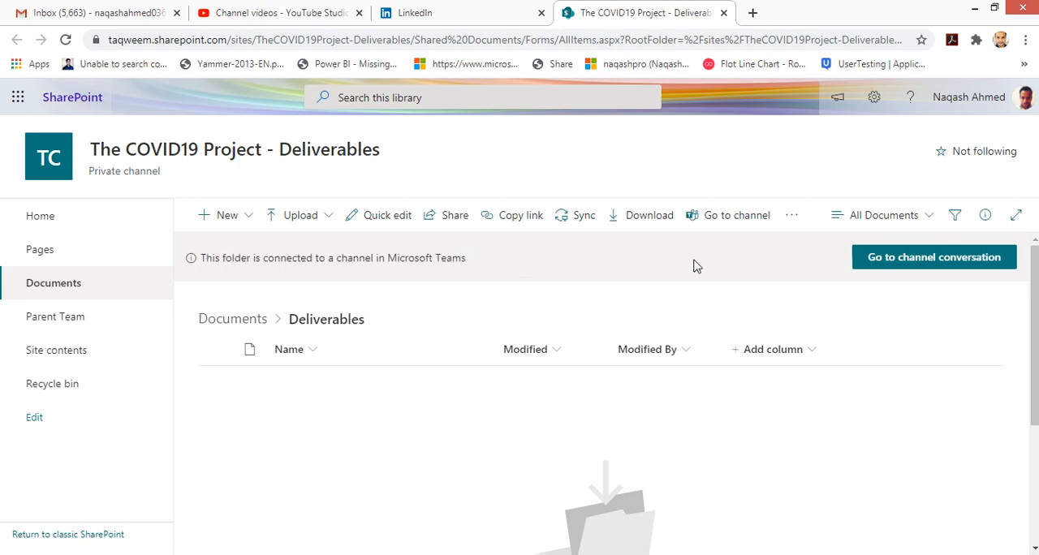
Open the Deliverables site's page for adding an app and look through the available apps
click(875, 97)
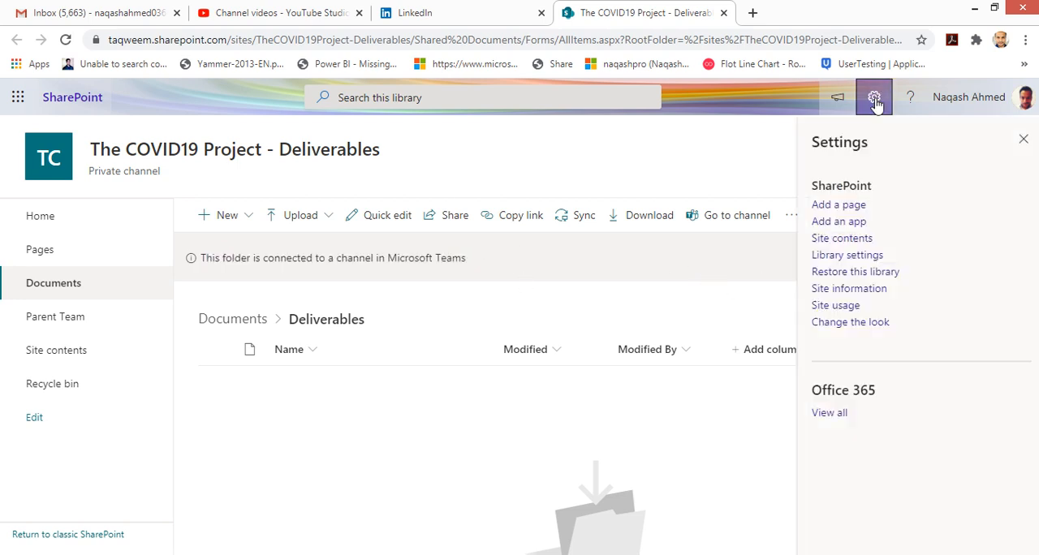
click(850, 227)
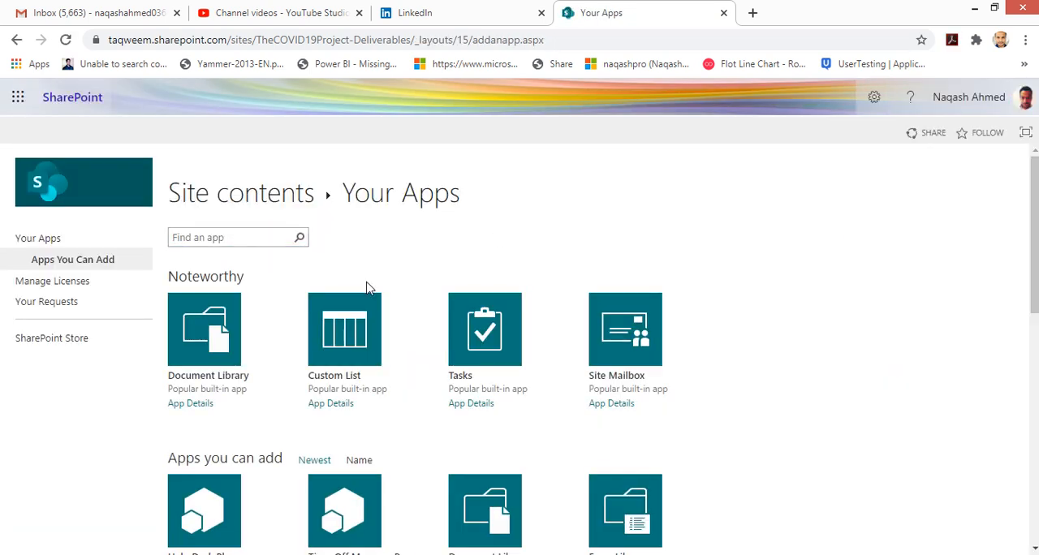
scroll(366, 285, down, 3)
scroll(723, 463, down, 1)
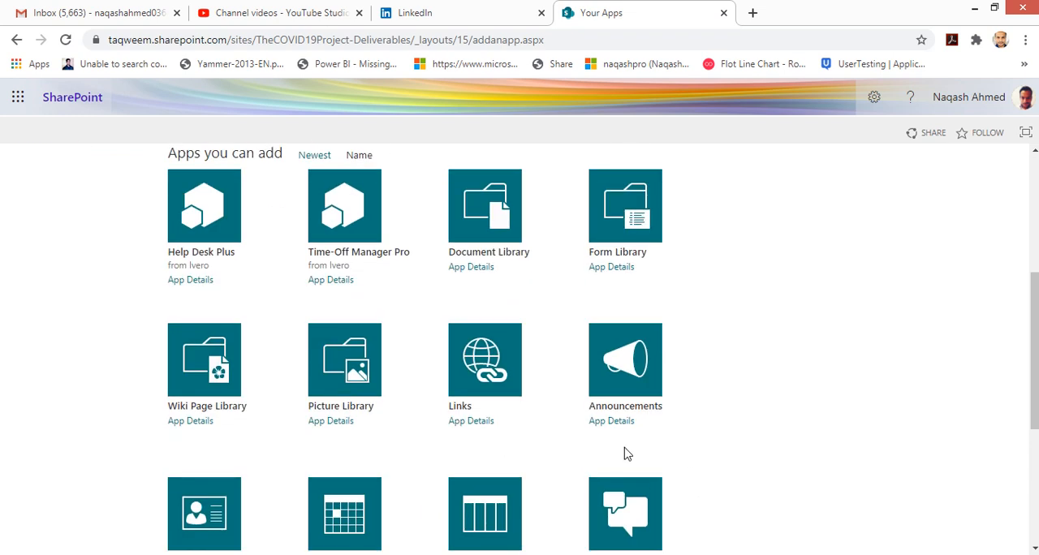
scroll(624, 452, down, 2)
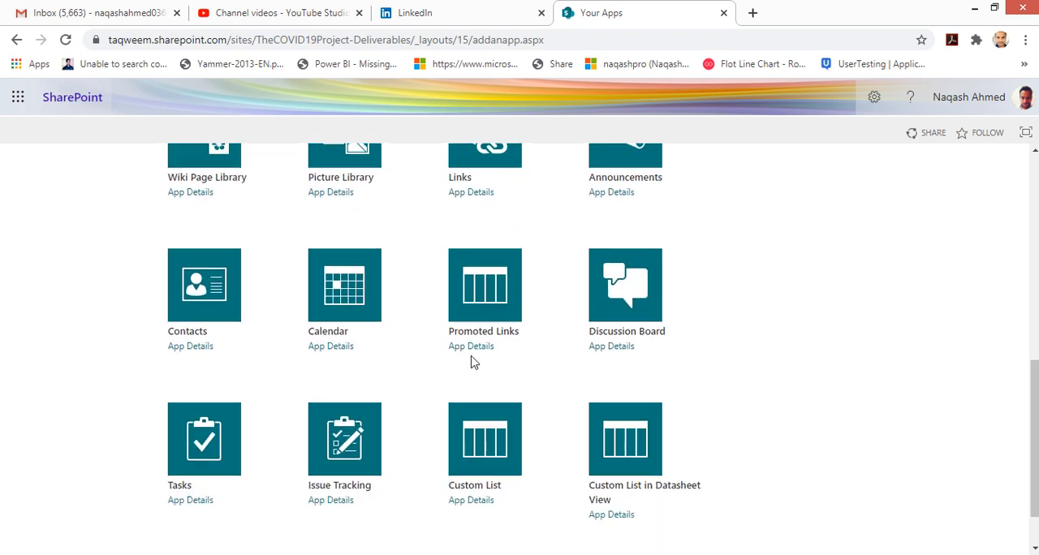
scroll(471, 360, down, 1)
scroll(447, 348, up, 5)
scroll(263, 170, up, 3)
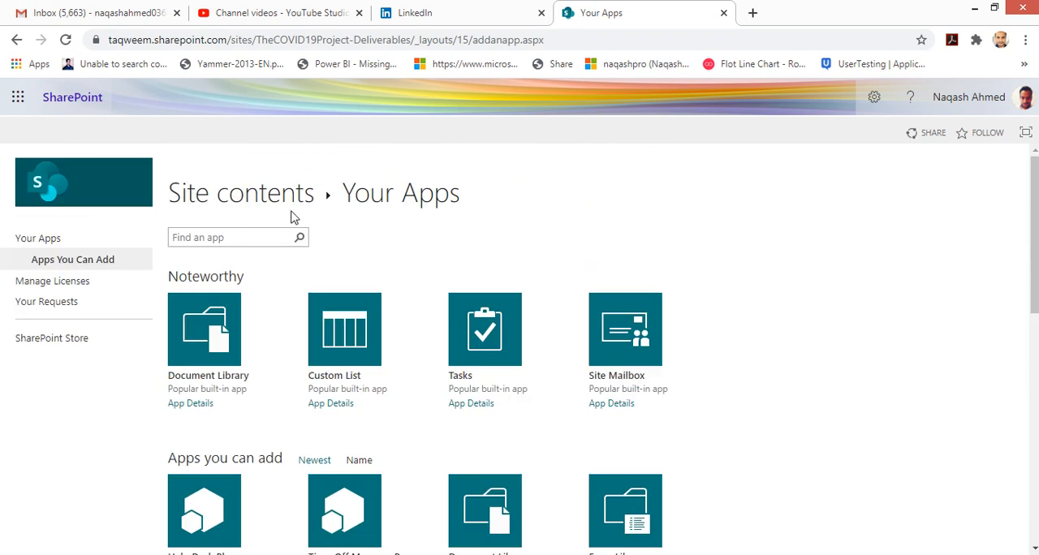
Search the available apps for calendar and add a Calendar app named COVID19 Project to the Deliverables site
click(252, 240)
text(ca)
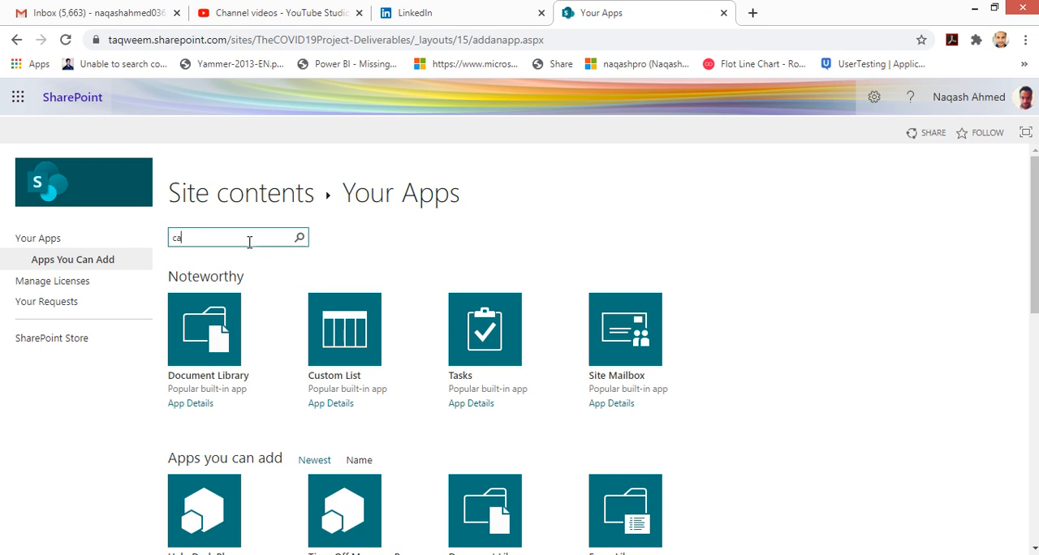
text(lendar)
key(Return)
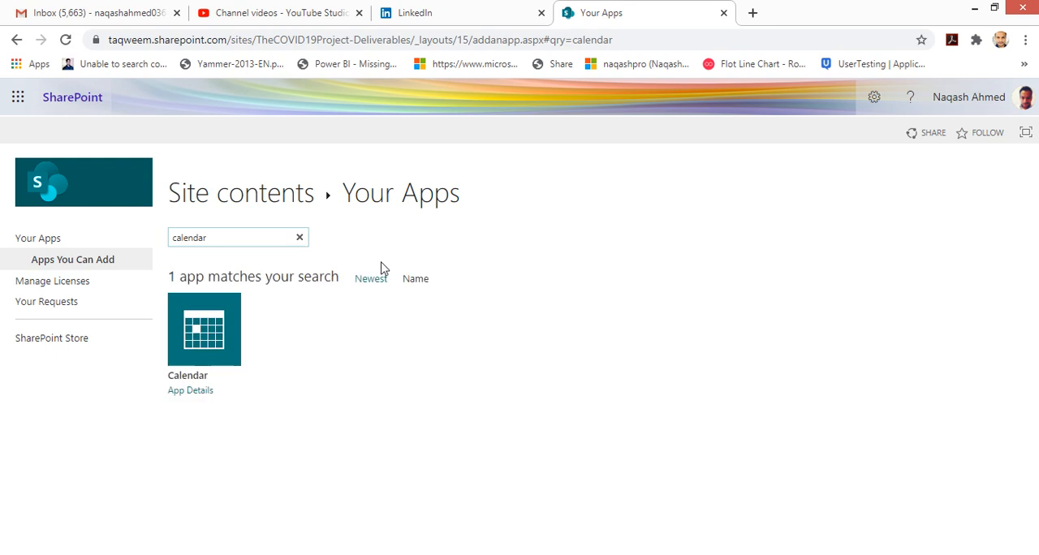
click(212, 332)
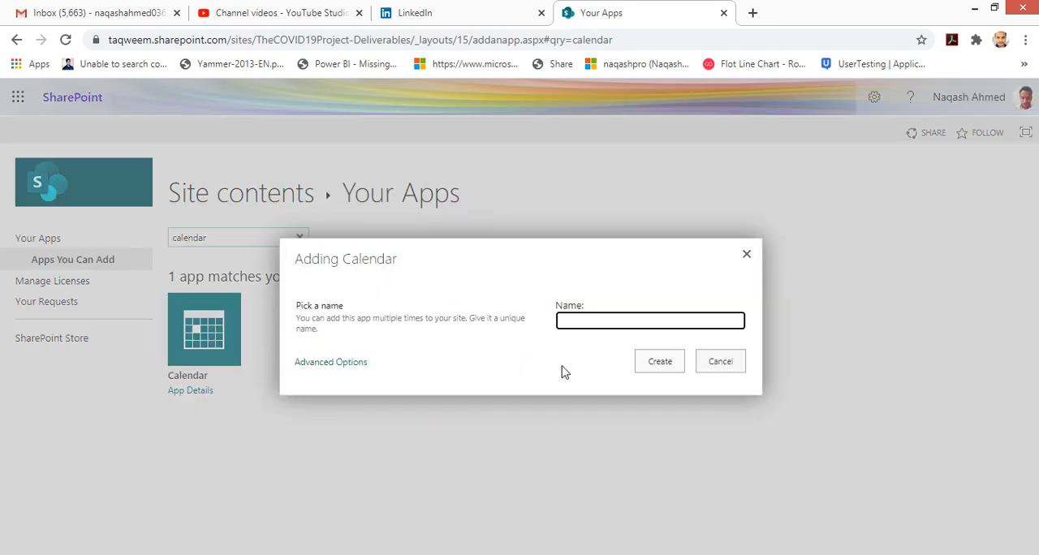
text(COVID19 Project)
click(659, 365)
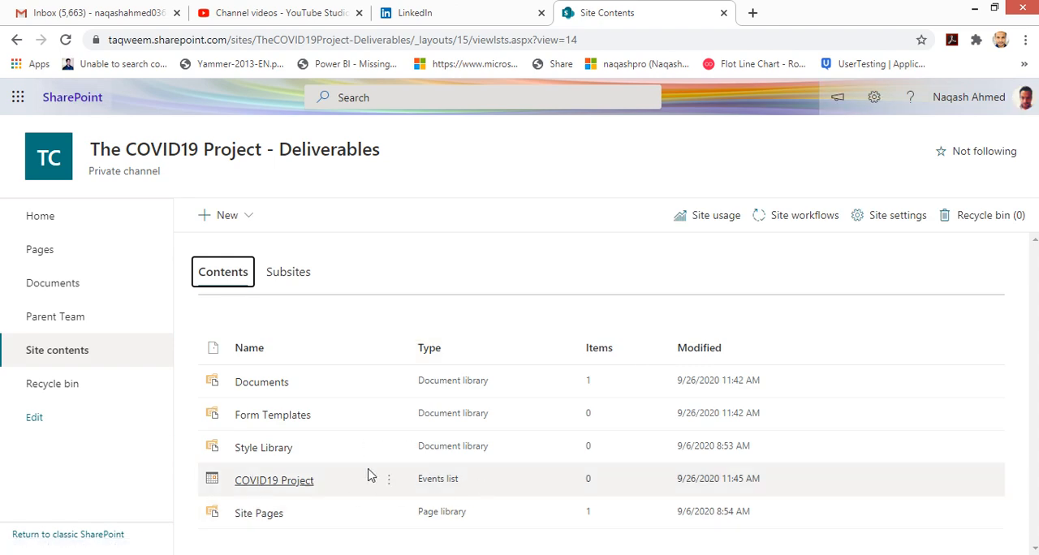
Open the COVID19 Project calendar from the site contents, look over its month view and copy its web address
click(290, 486)
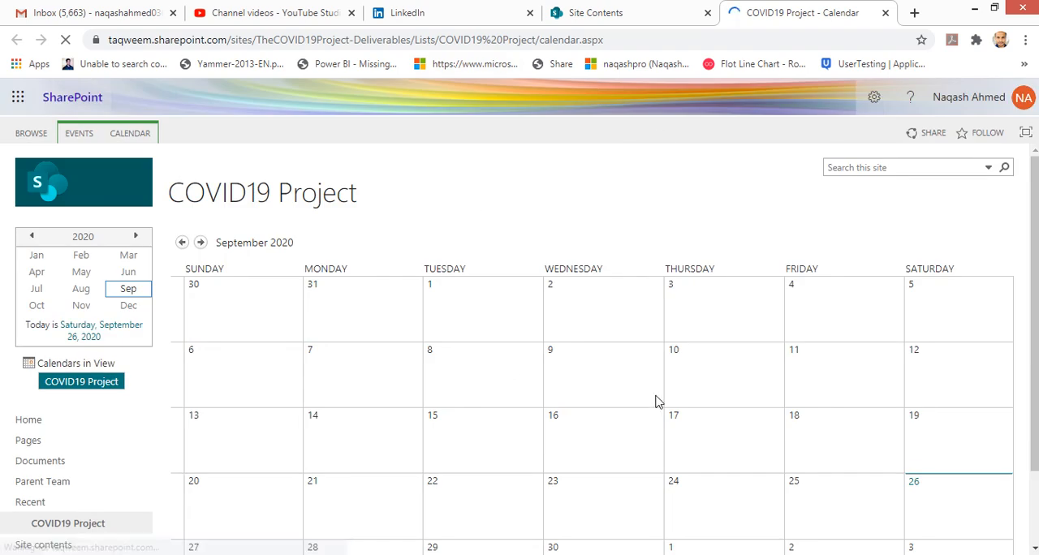
scroll(654, 399, down, 2)
scroll(656, 400, up, 2)
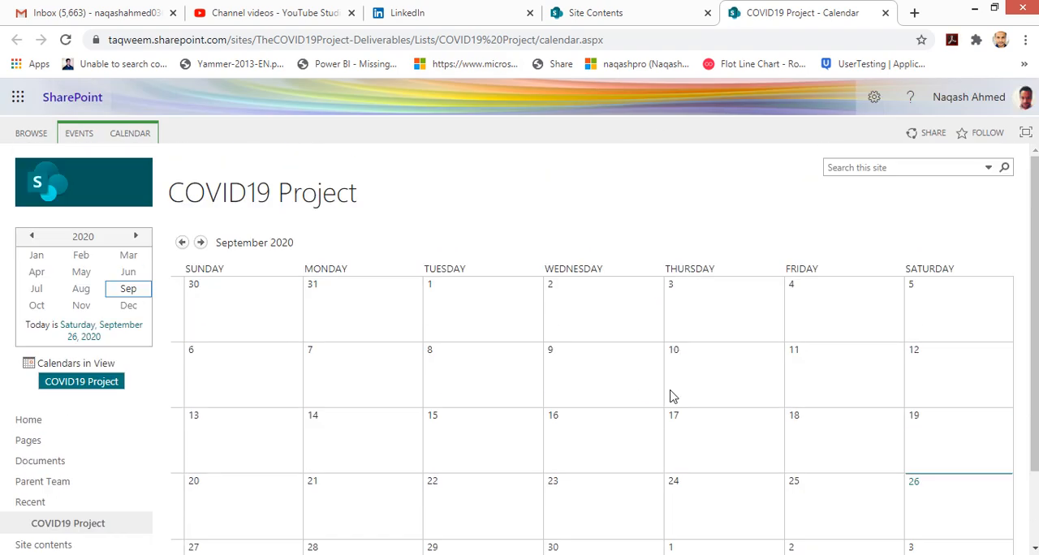
scroll(672, 398, down, 2)
scroll(672, 398, up, 2)
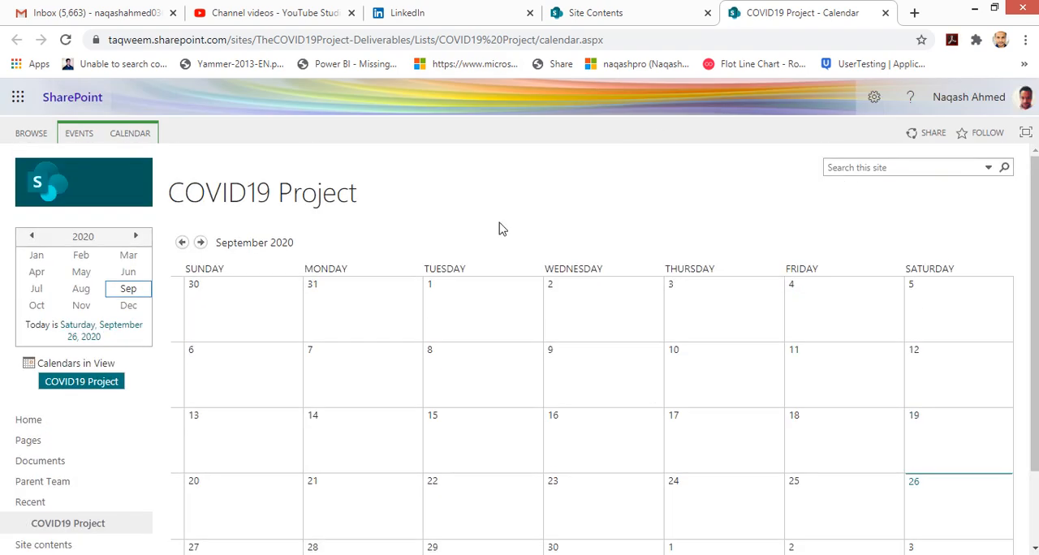
click(372, 47)
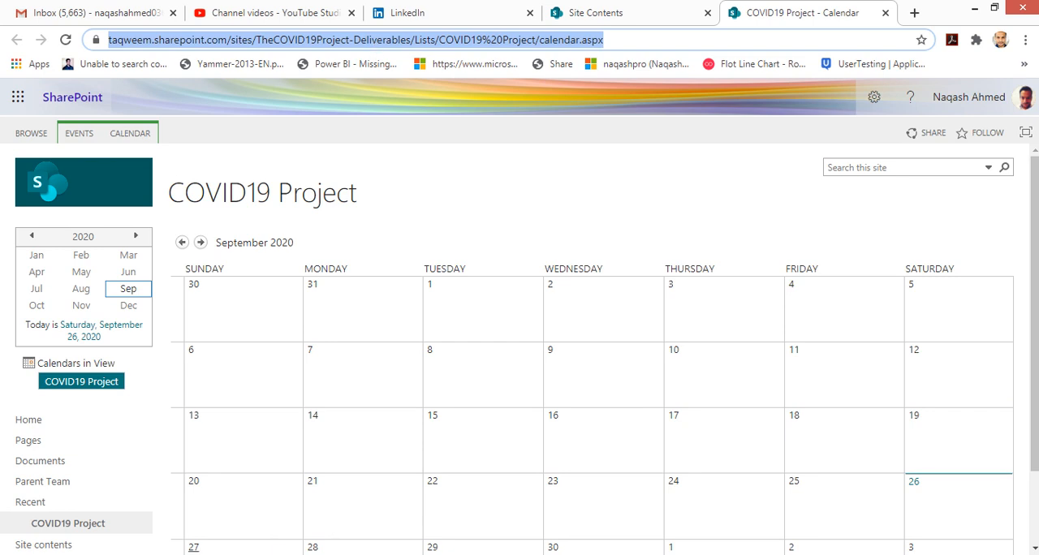
Switch to Microsoft Teams and add a Website tab named Deliverable Schedule to the Deliverables channel using the copied calendar address
click(192, 554)
click(513, 61)
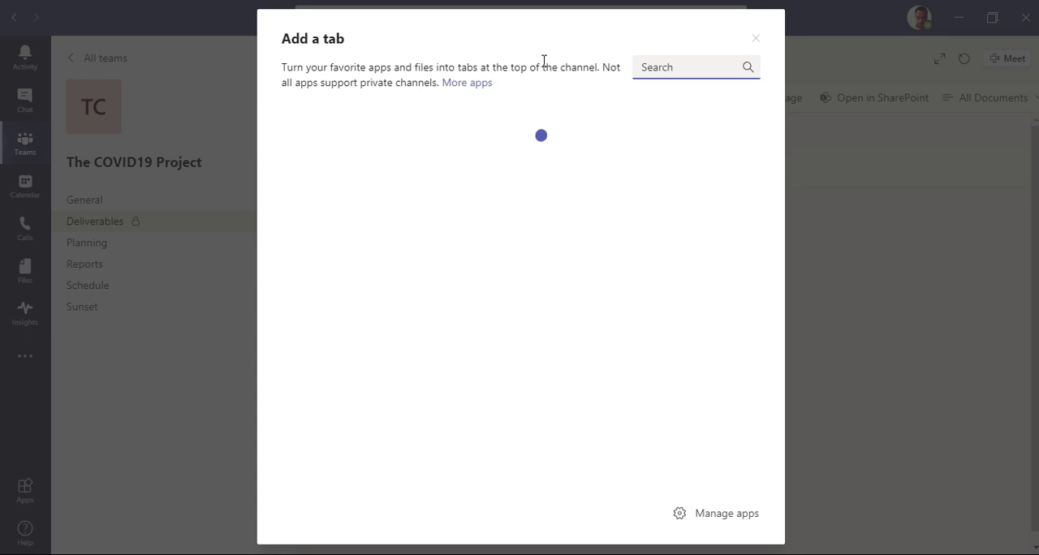
text(web)
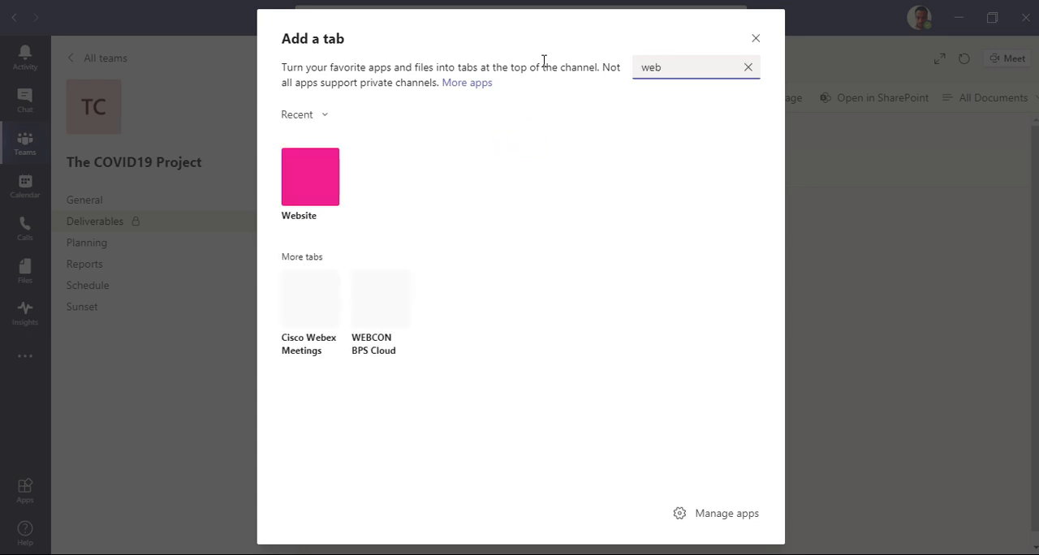
click(310, 177)
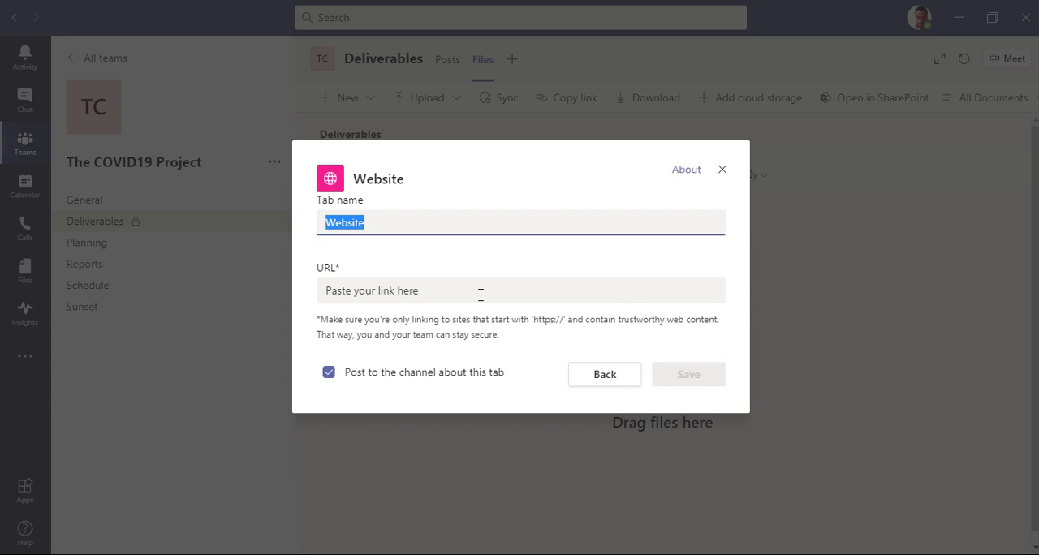
click(481, 294)
key(ctrl+v)
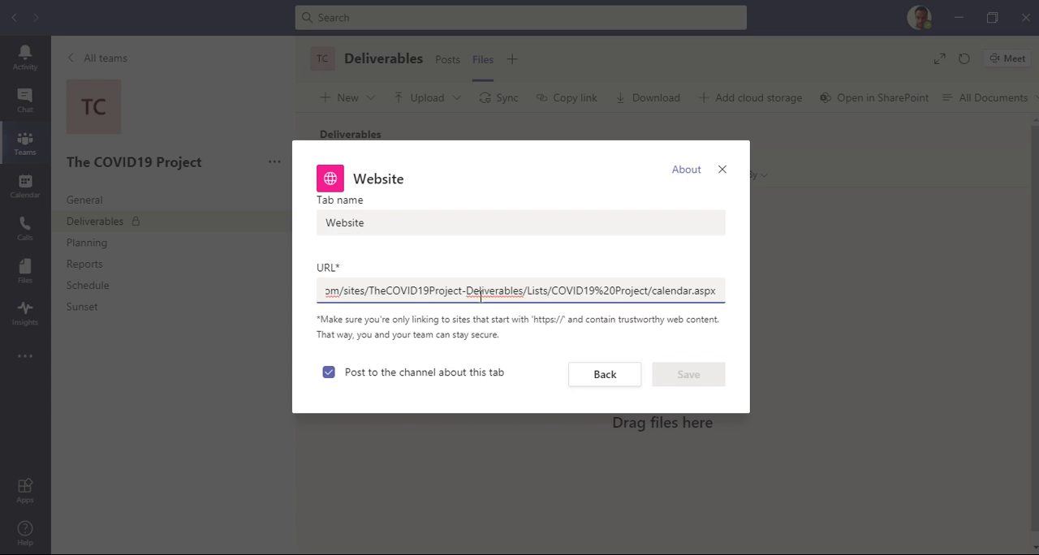
double_click(411, 212)
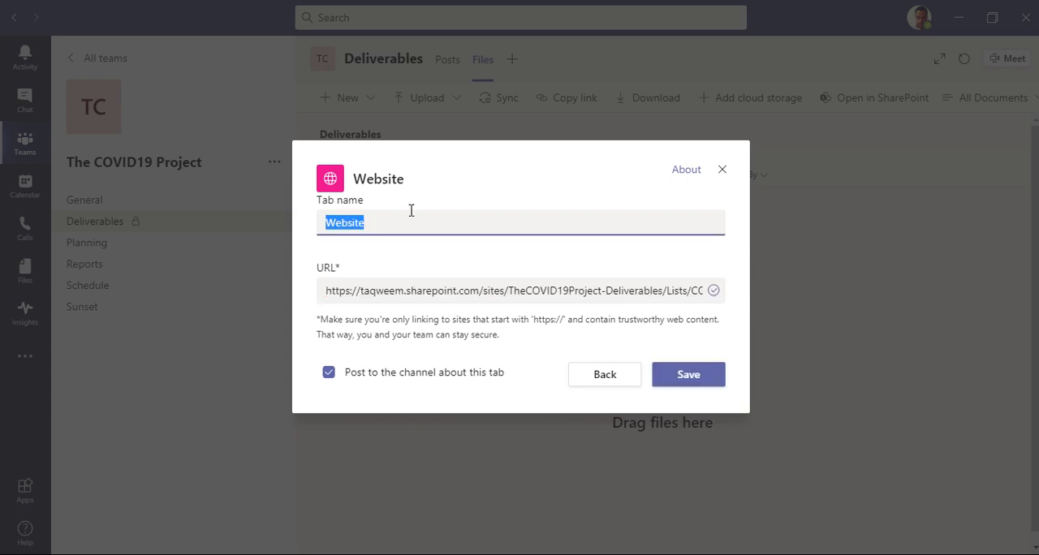
text(Deliverable Schedule)
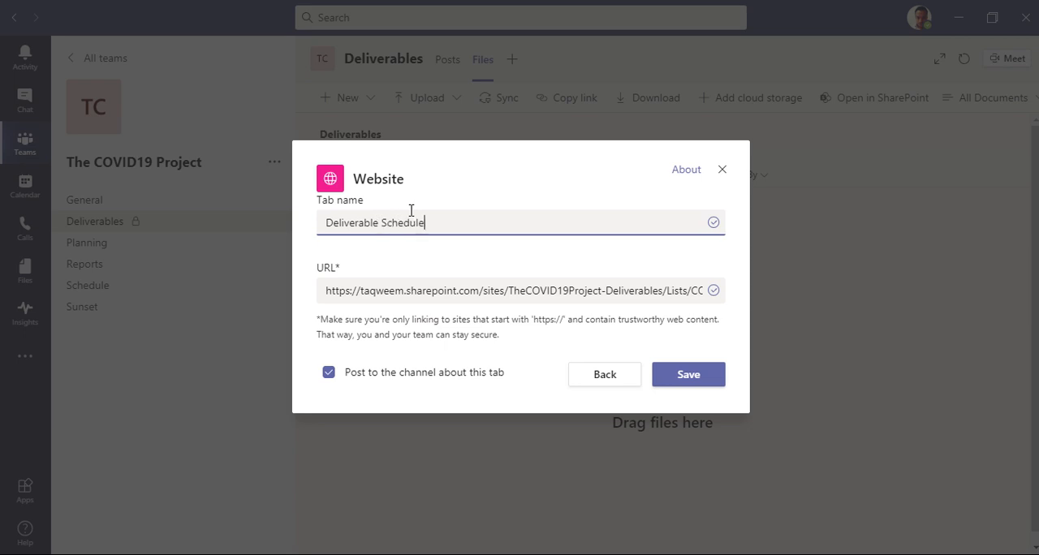
click(660, 377)
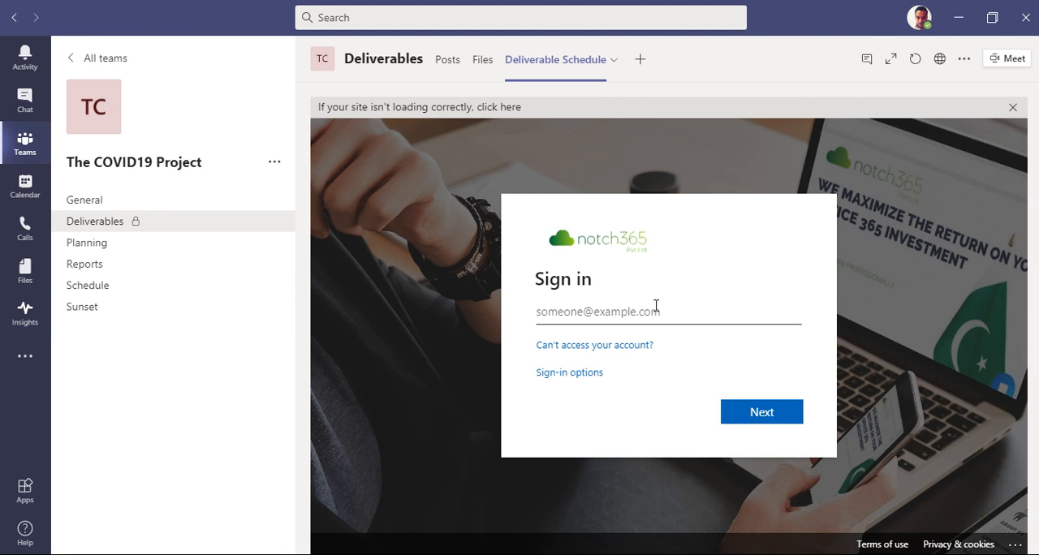
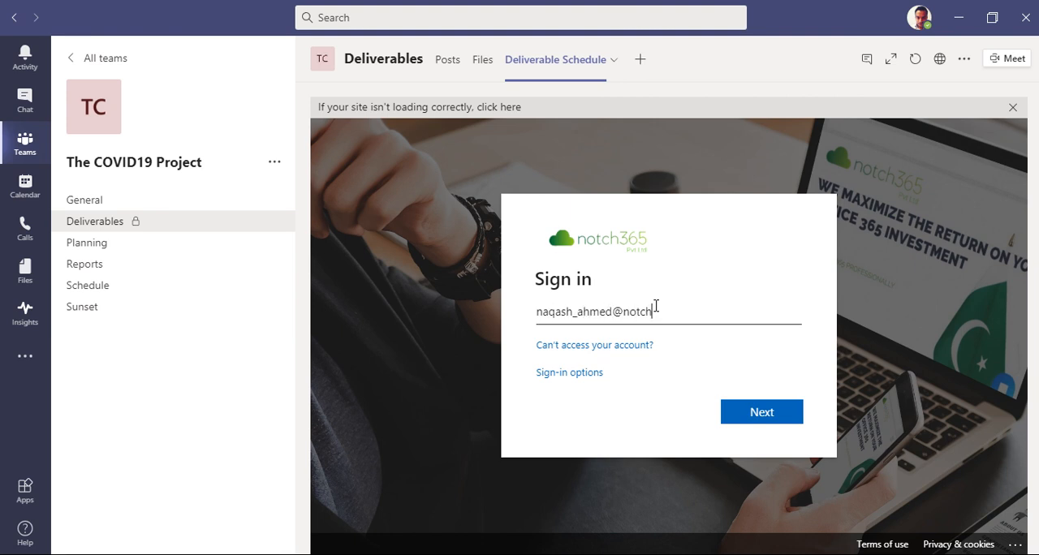
Sign in to the Deliverable Schedule tab with the account's e-mail, password and authenticator code, choosing to stay signed in
key(Return)
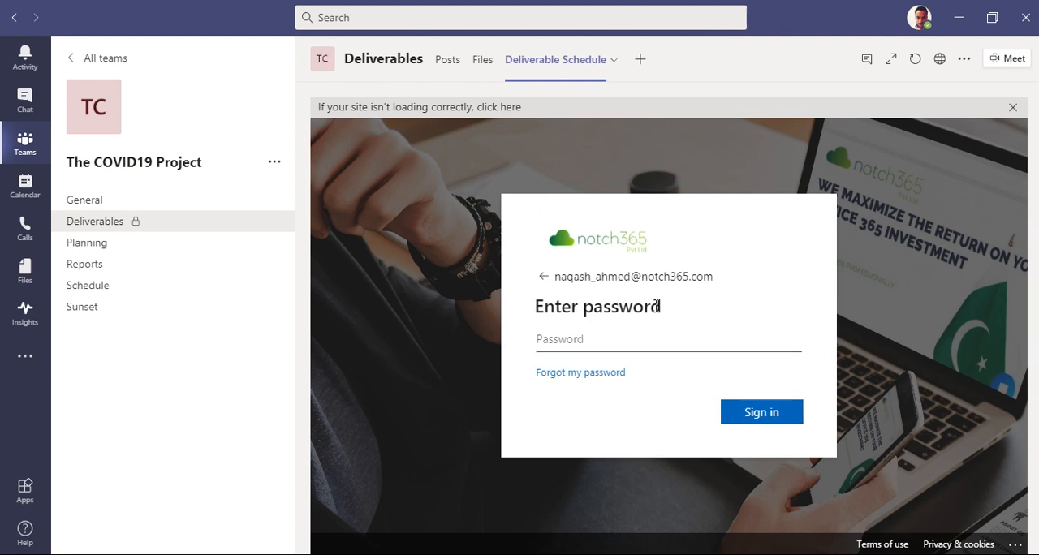
key(Return)
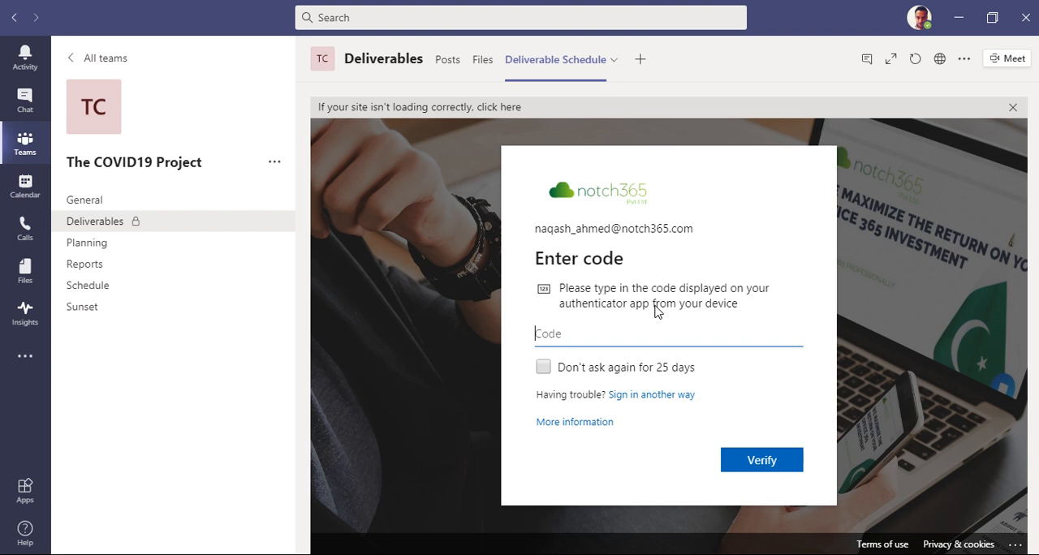
key(Return)
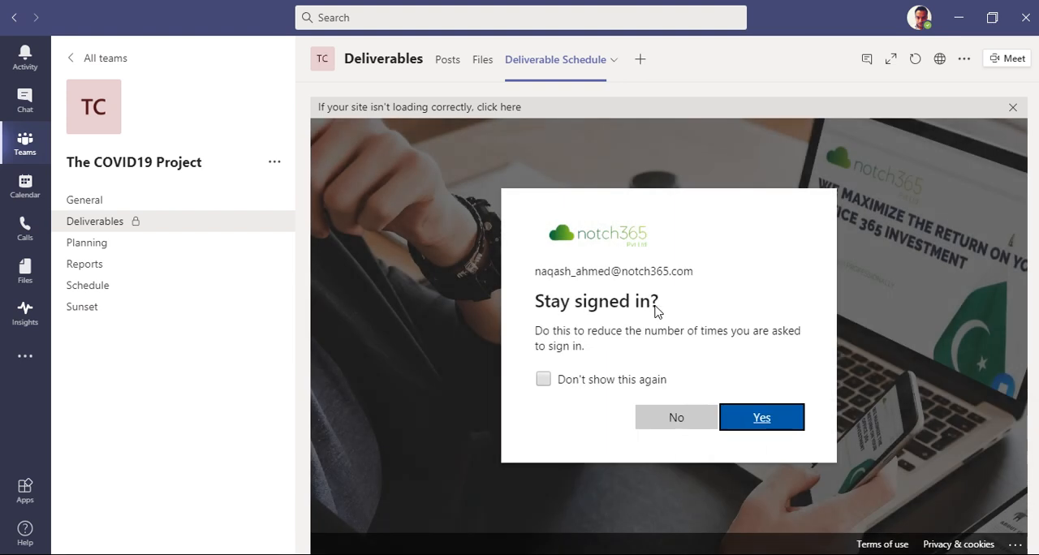
click(775, 419)
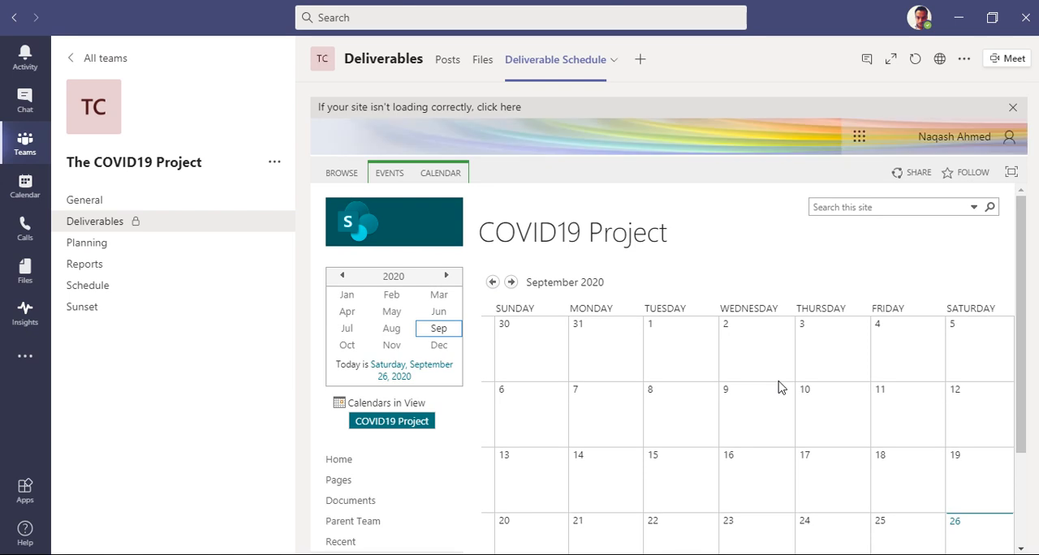
Look over the COVID19 Project calendar's September 2020 month view inside the Deliverable Schedule tab
scroll(777, 388, down, 2)
scroll(778, 388, up, 2)
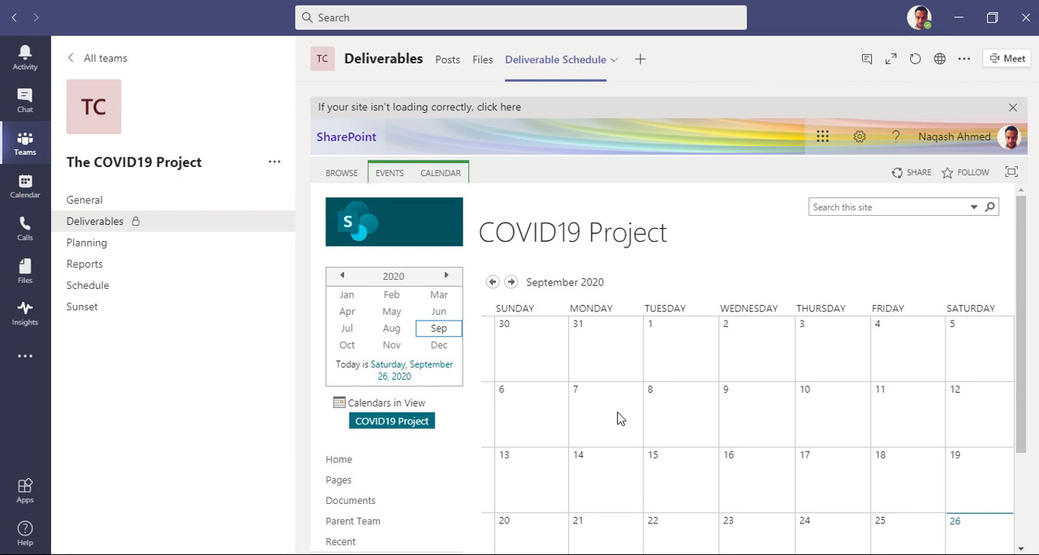
scroll(641, 410, down, 2)
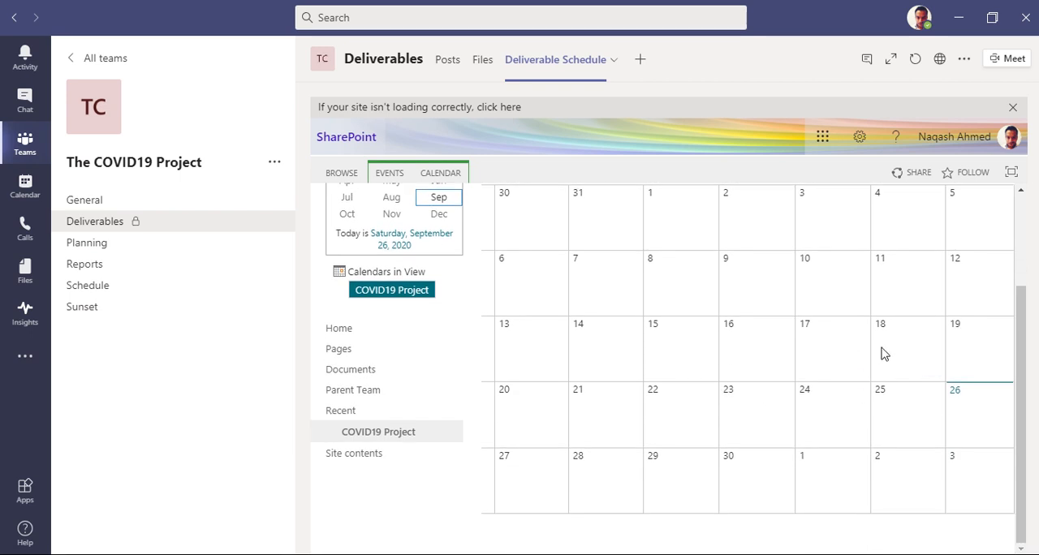
mouse_move(885, 352)
scroll(899, 417, up, 2)
scroll(899, 418, down, 2)
scroll(818, 322, up, 2)
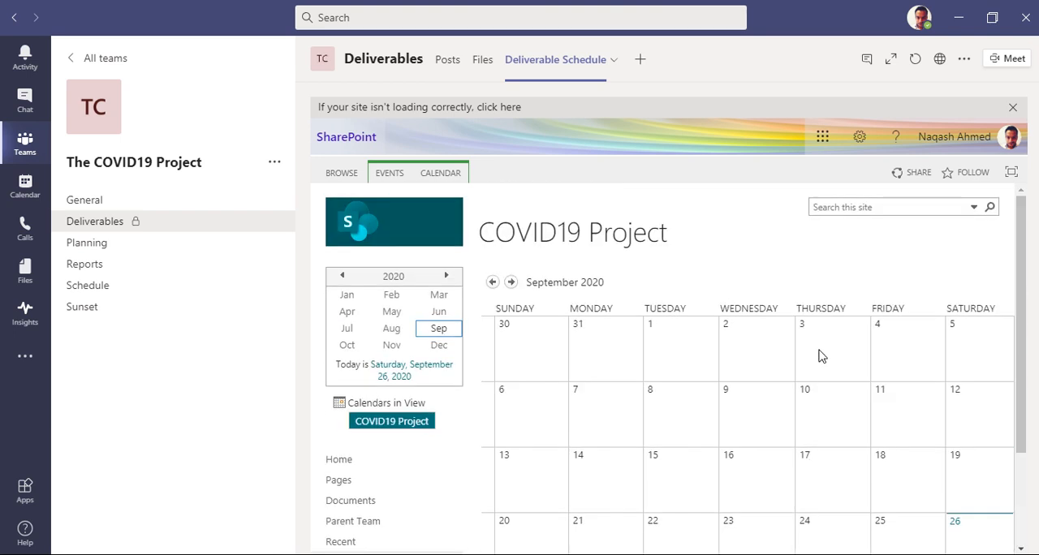
Add a Planner tab with a new plan named COVID19 Plan to the Planning channel, without posting about it
click(86, 247)
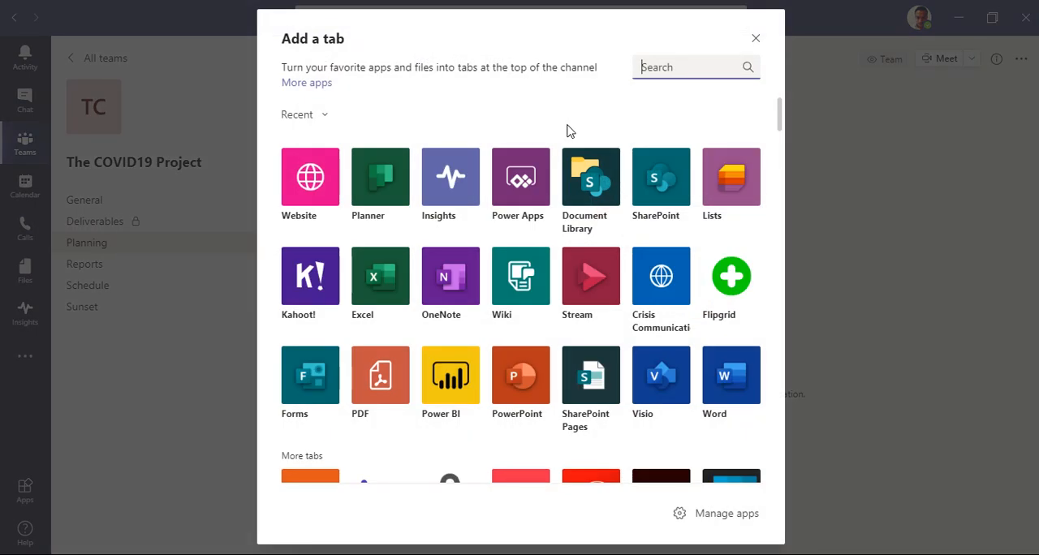
click(380, 179)
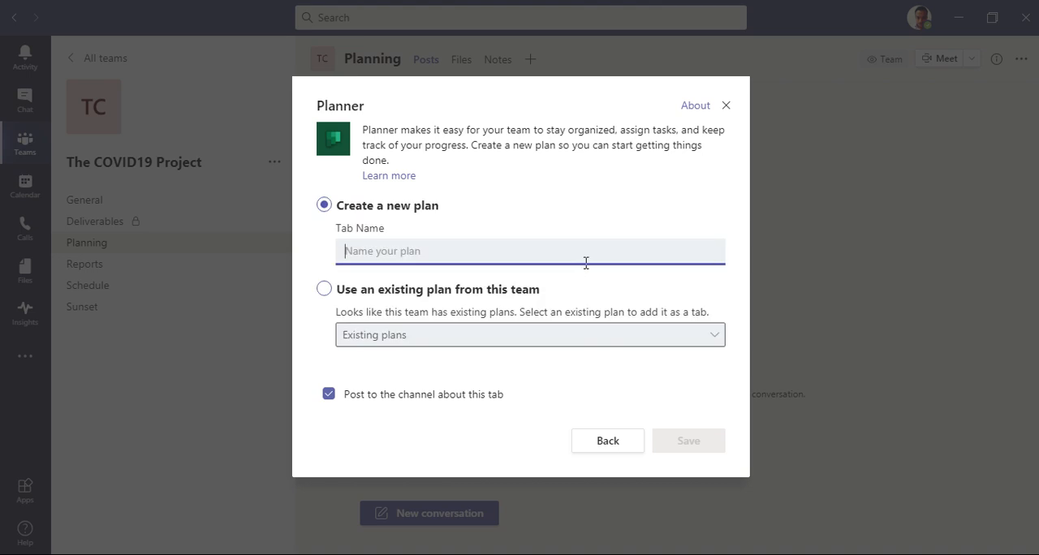
text(COVI)
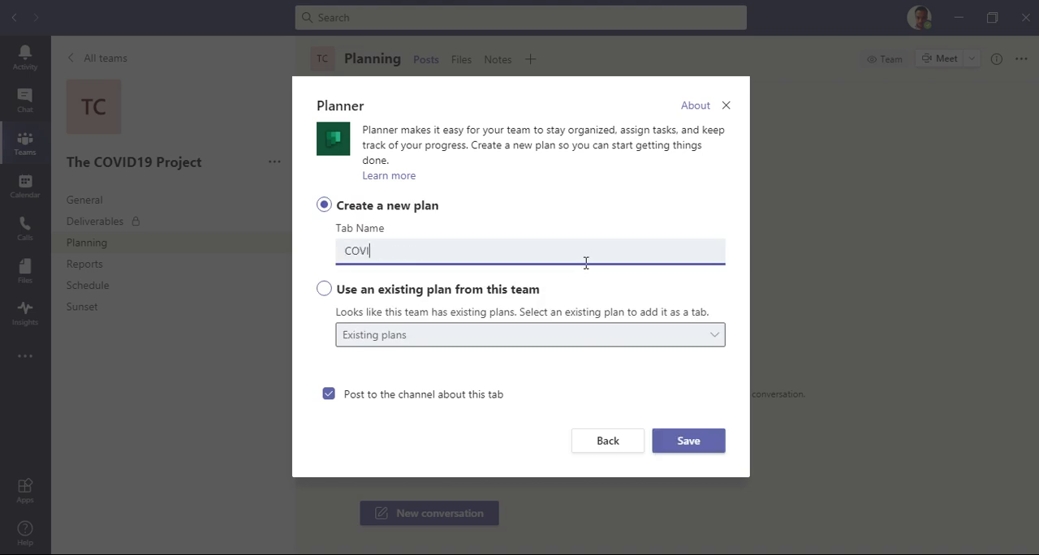
text(D19 Plan)
click(479, 397)
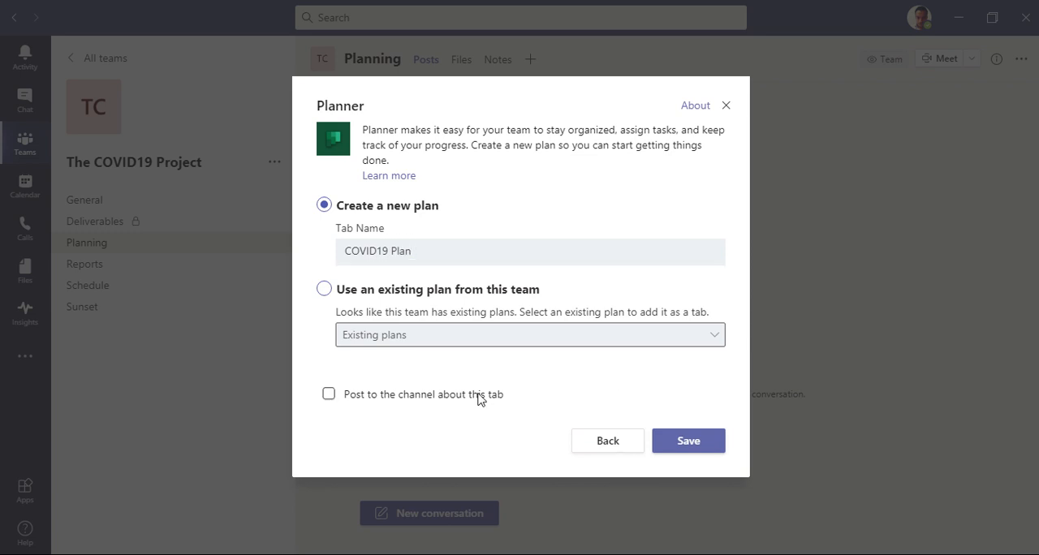
click(689, 442)
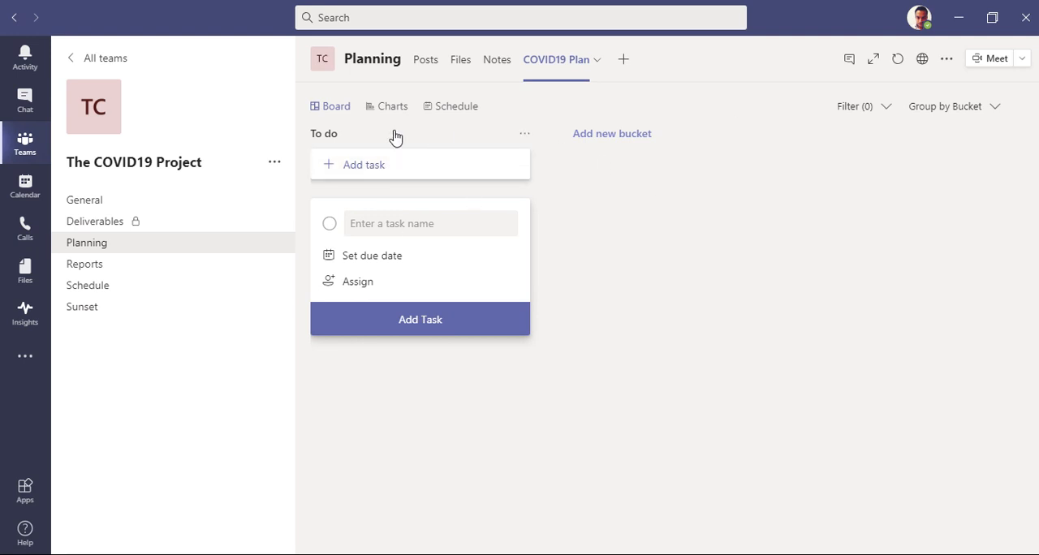
Add a task named Gather material to the To do bucket, due 09/30 and assigned to the suggested team member
click(416, 231)
text(G)
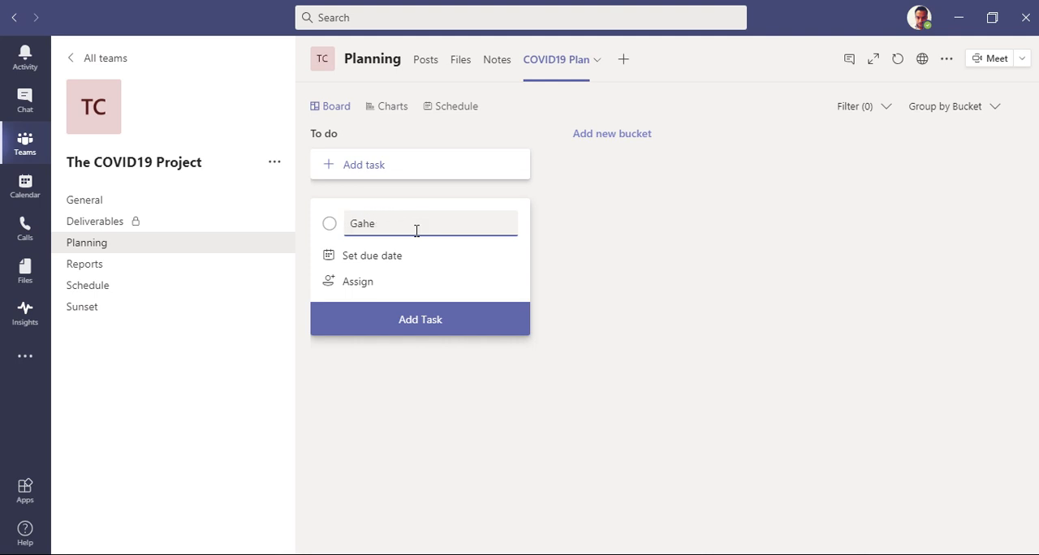
text(ather material)
click(420, 256)
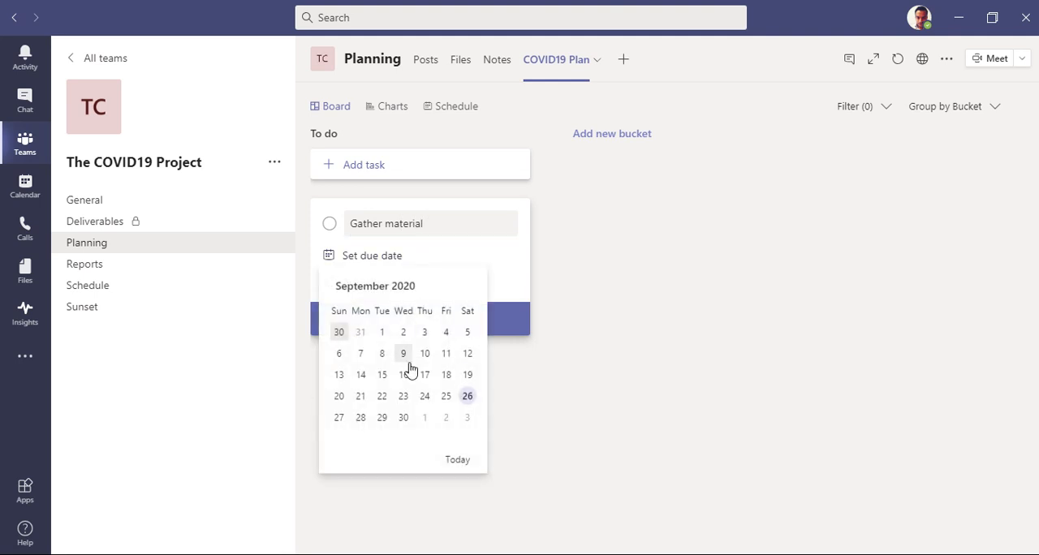
click(398, 420)
click(359, 282)
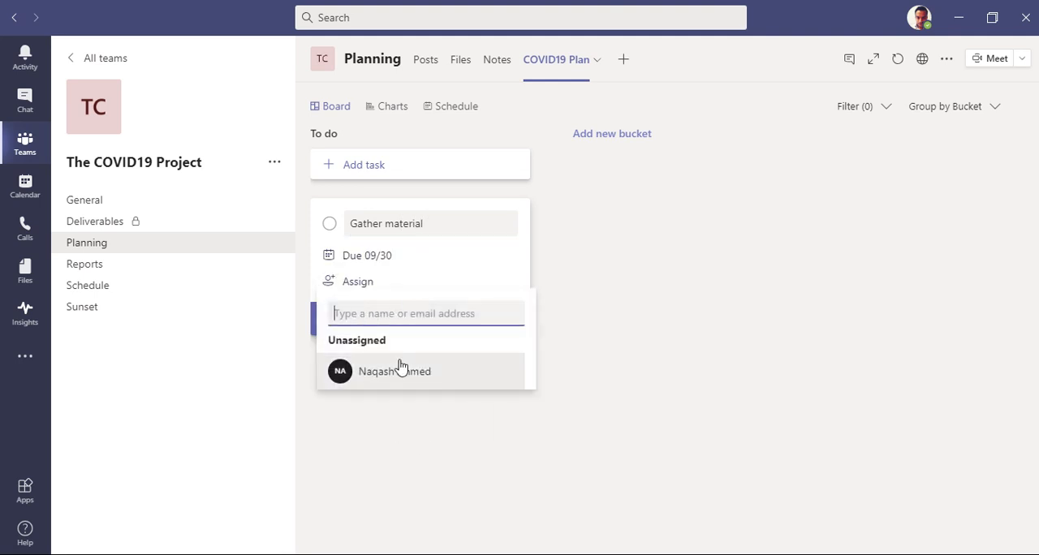
click(400, 367)
click(607, 293)
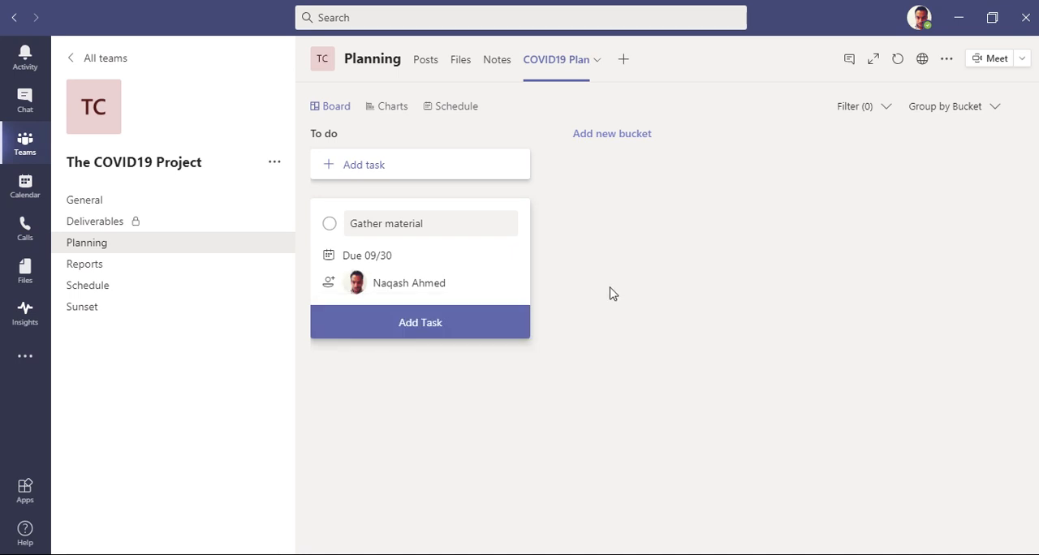
click(452, 327)
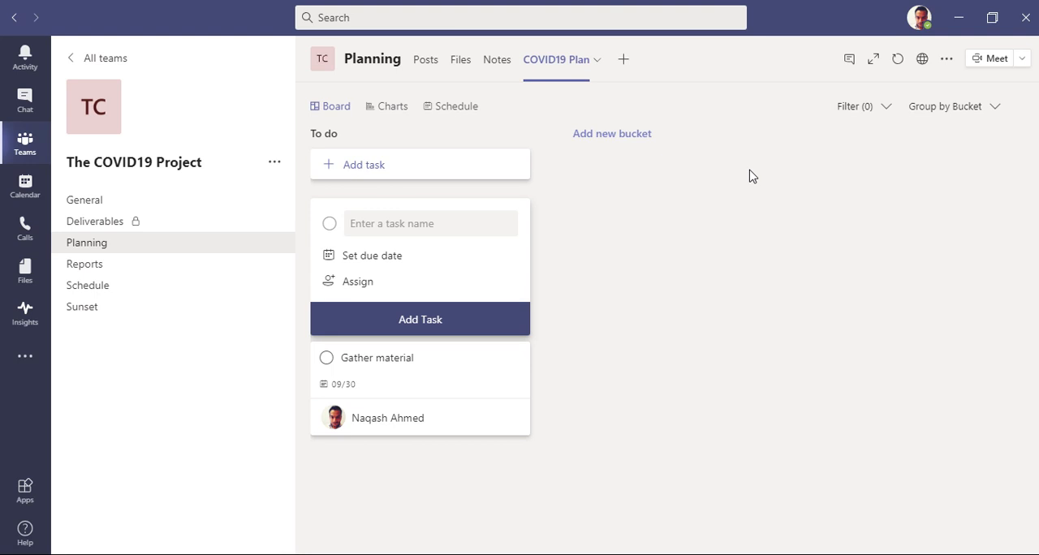
View the COVID19 Plan's charts and look over its status, bucket and priority breakdowns
click(395, 118)
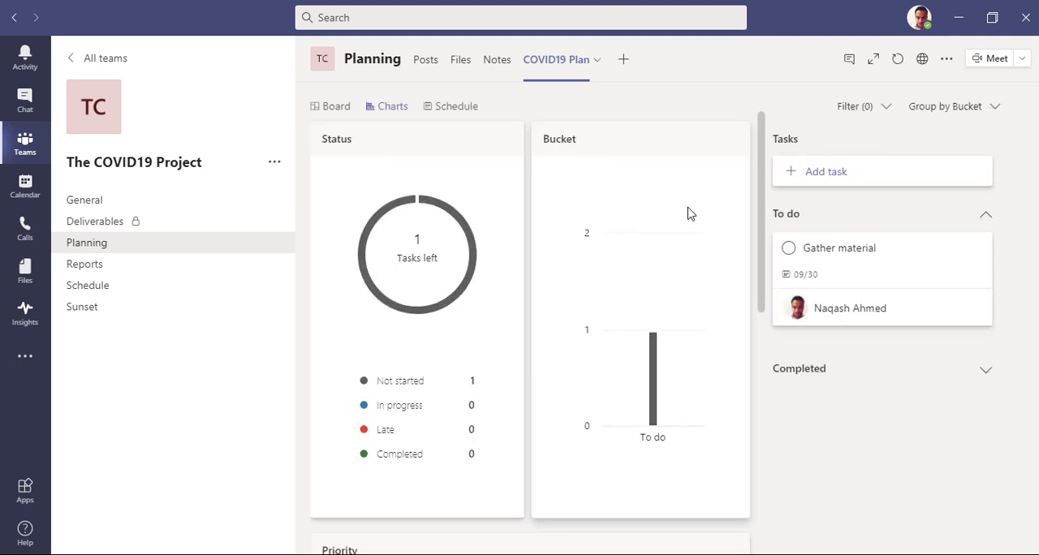
scroll(713, 343, down, 8)
scroll(711, 345, up, 8)
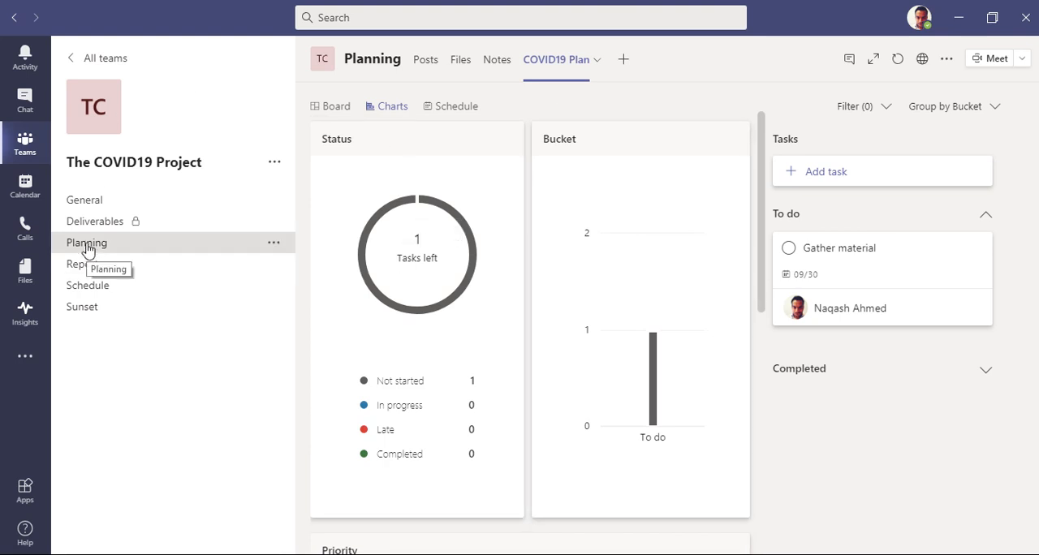
Open the setup of a new Power BI tab for the Reports channel
click(109, 263)
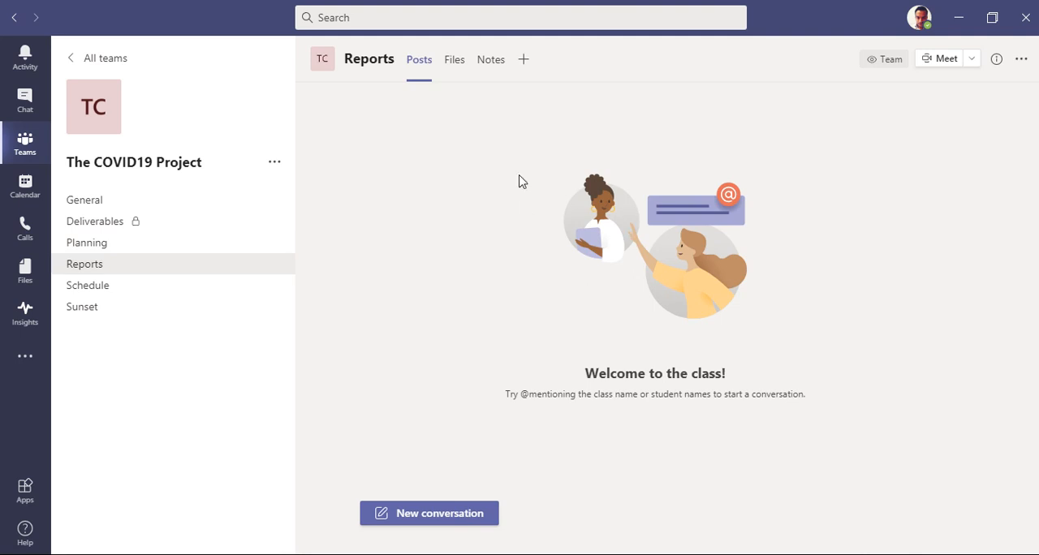
click(521, 60)
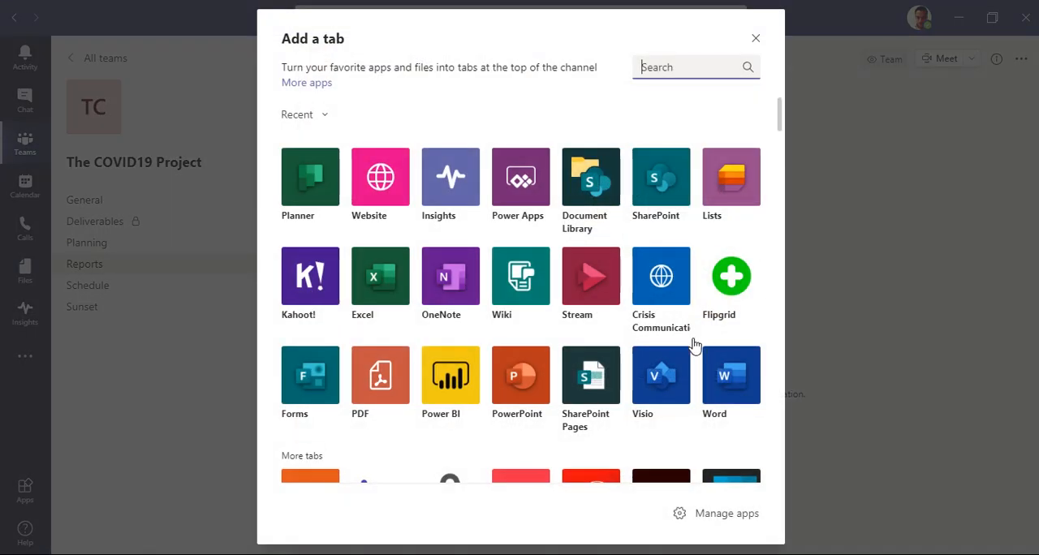
text(po)
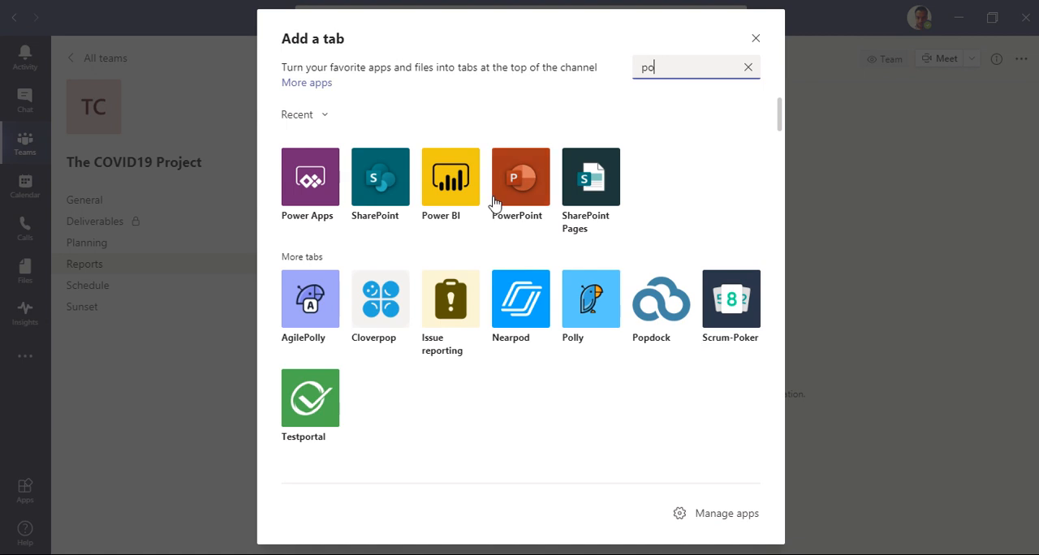
click(463, 202)
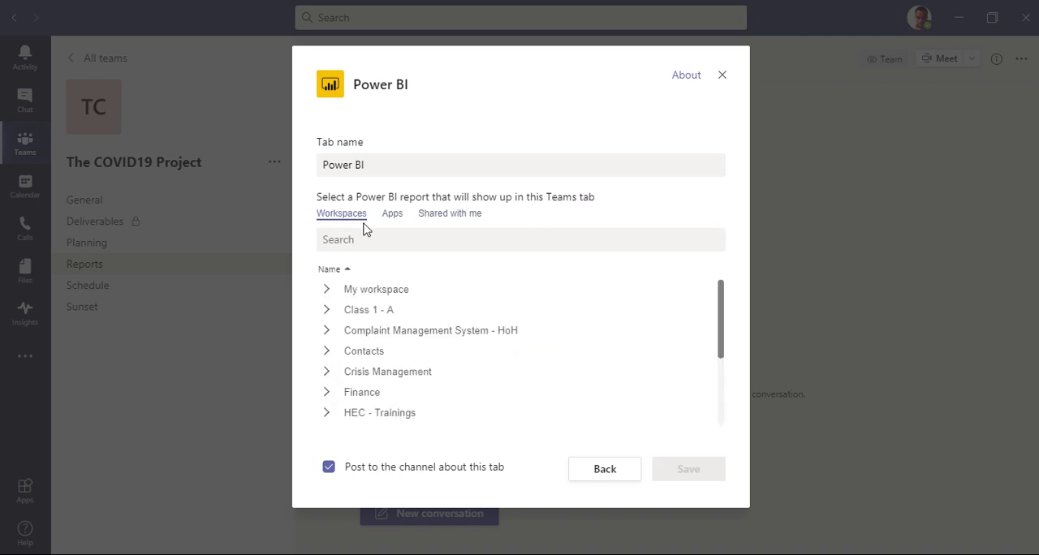
Look through the available Power BI workspaces and the reports in My workspace
scroll(401, 378, down, 2)
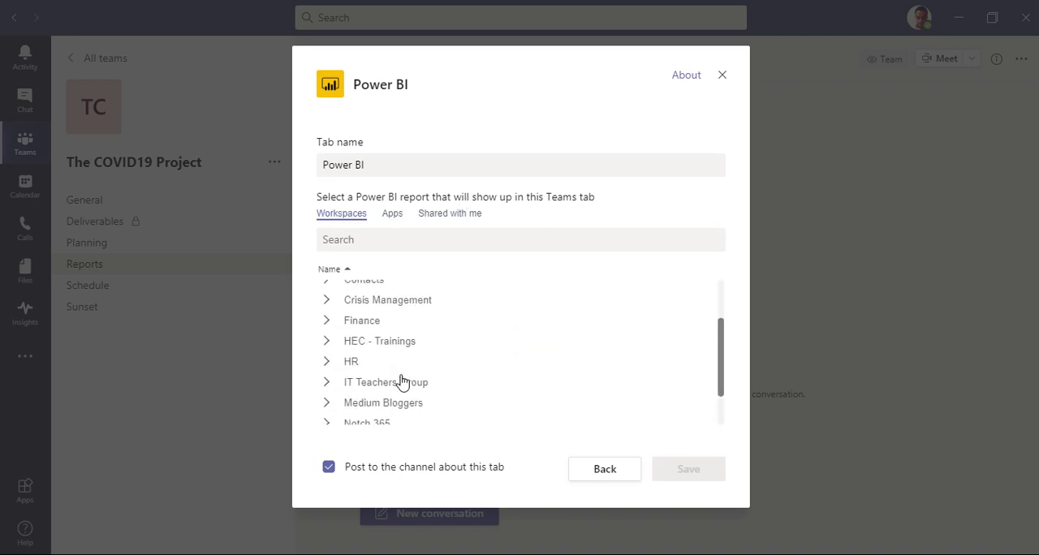
scroll(366, 333, up, 2)
click(334, 290)
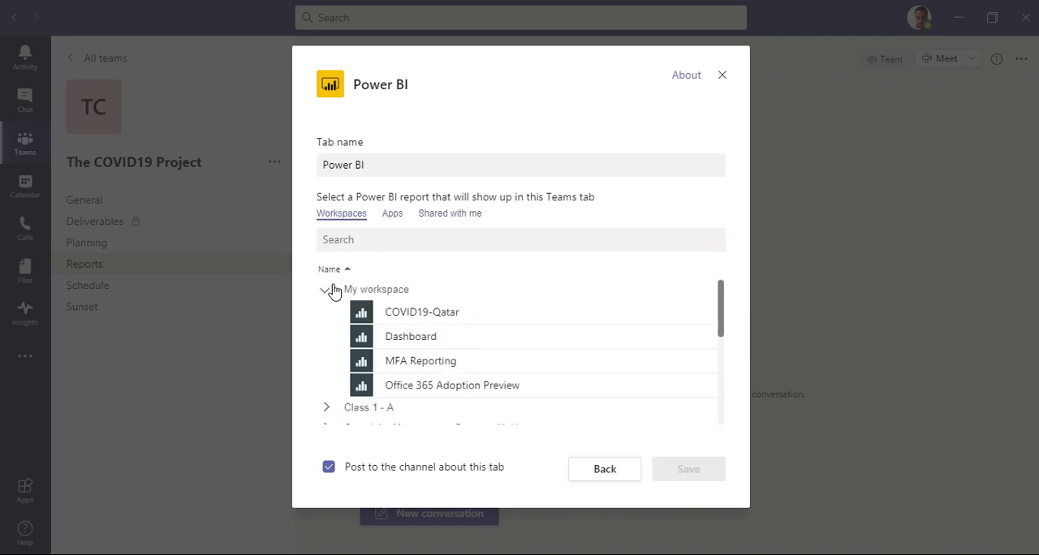
click(381, 293)
click(379, 292)
click(380, 292)
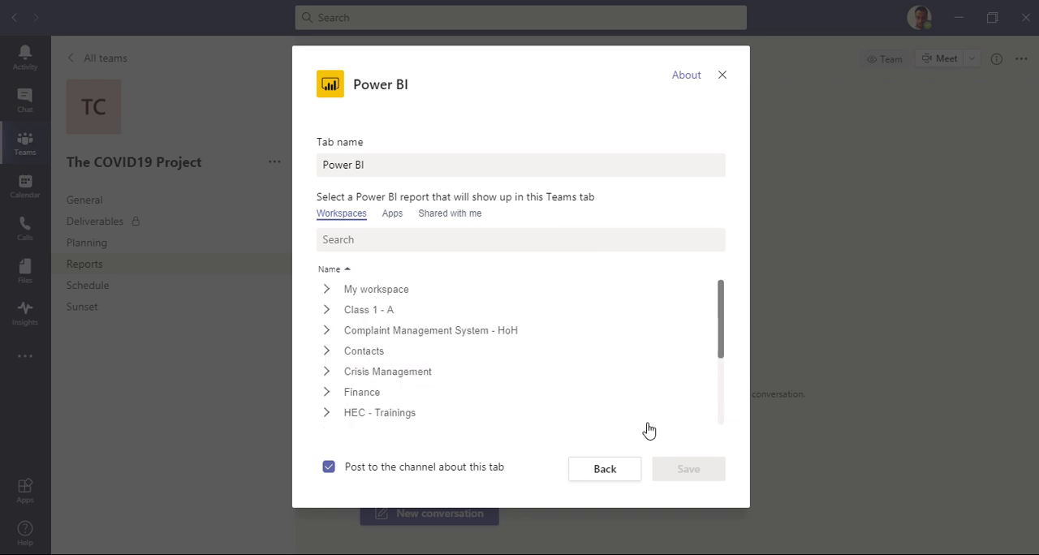
click(431, 472)
click(320, 291)
scroll(394, 363, down, 3)
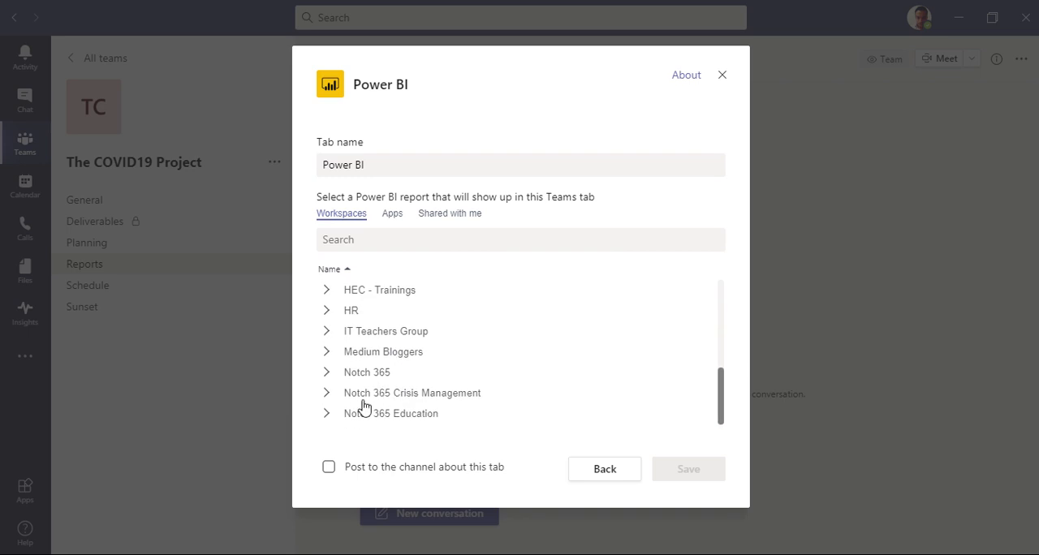
scroll(369, 399, up, 1)
scroll(369, 399, up, 3)
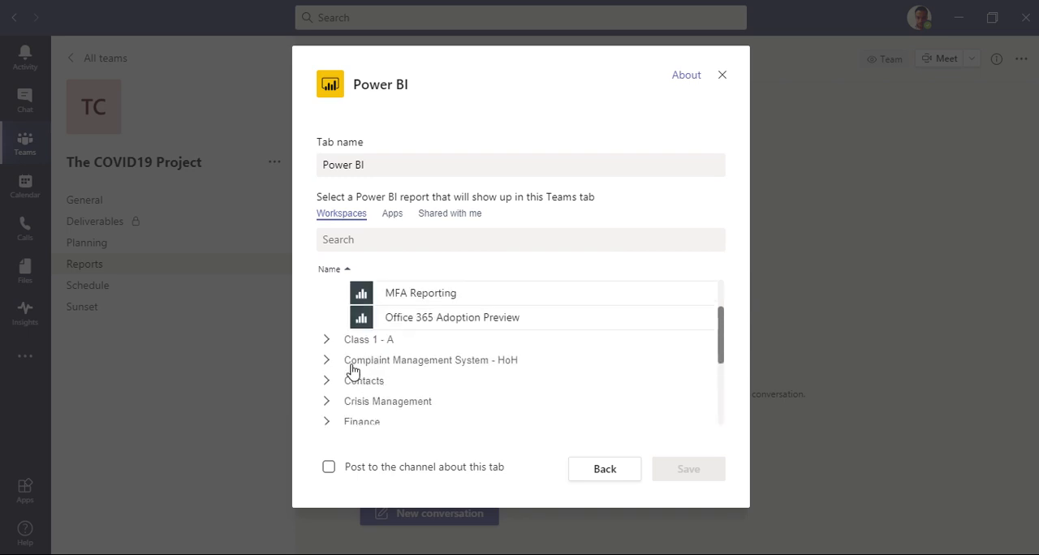
click(325, 341)
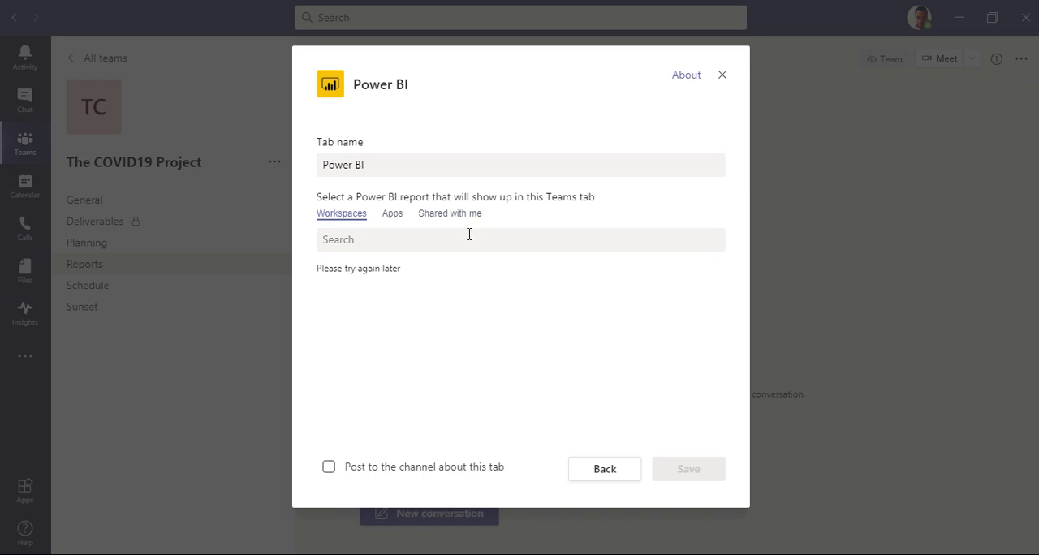
click(395, 215)
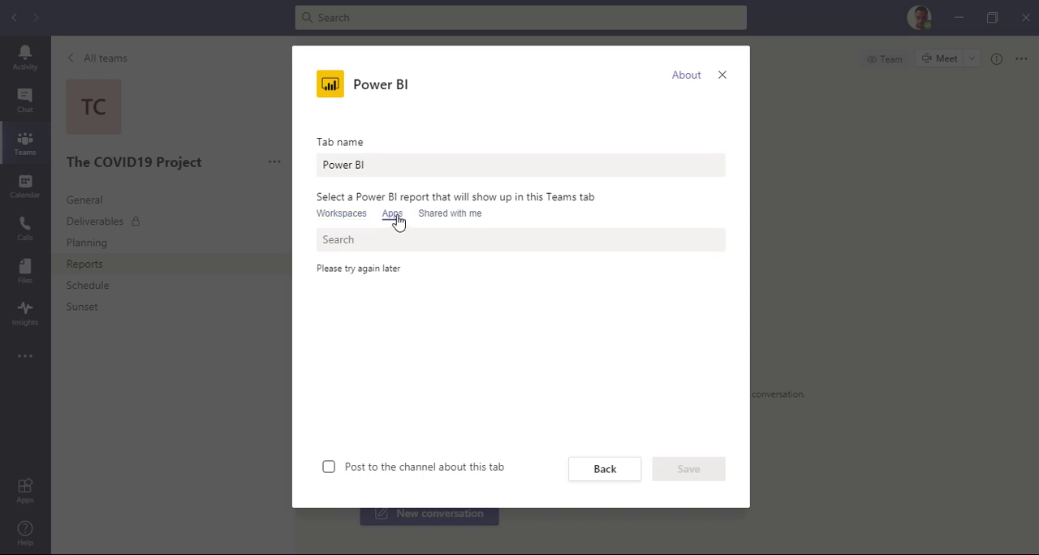
click(445, 216)
click(345, 215)
click(719, 74)
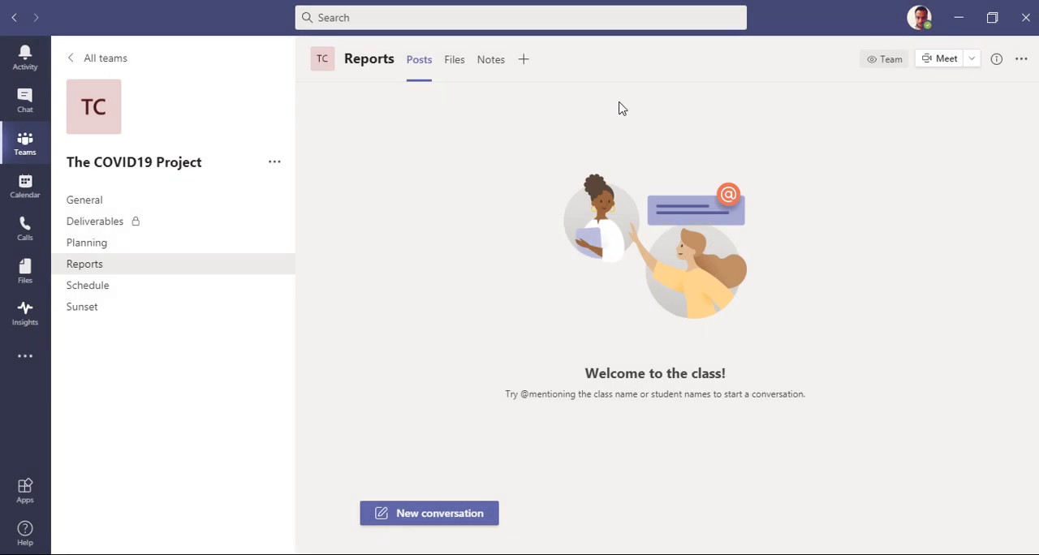
Add a Power BI tab to the Reports channel showing the COVID19-Qatar report from My workspace, with a channel post about it
click(528, 63)
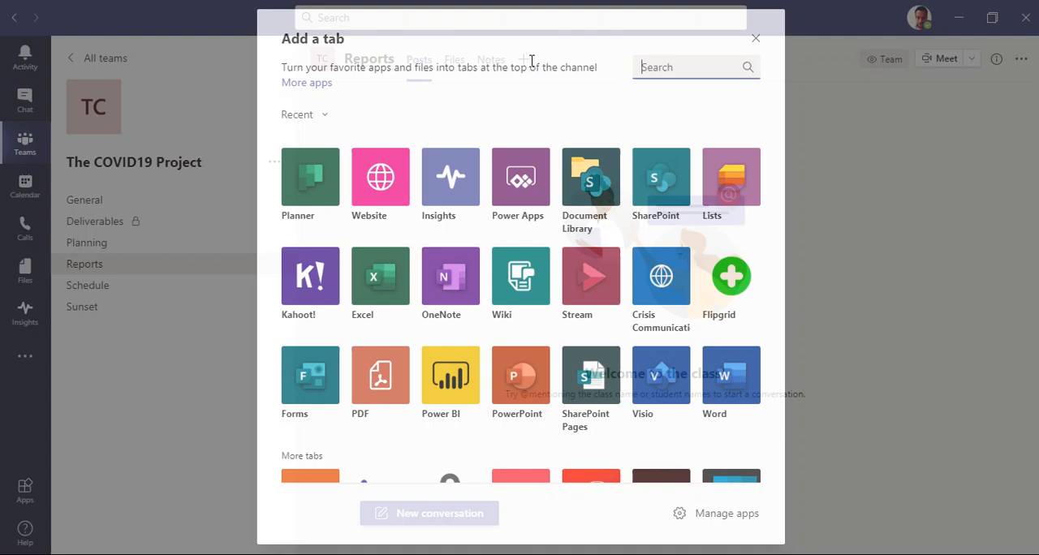
text(po)
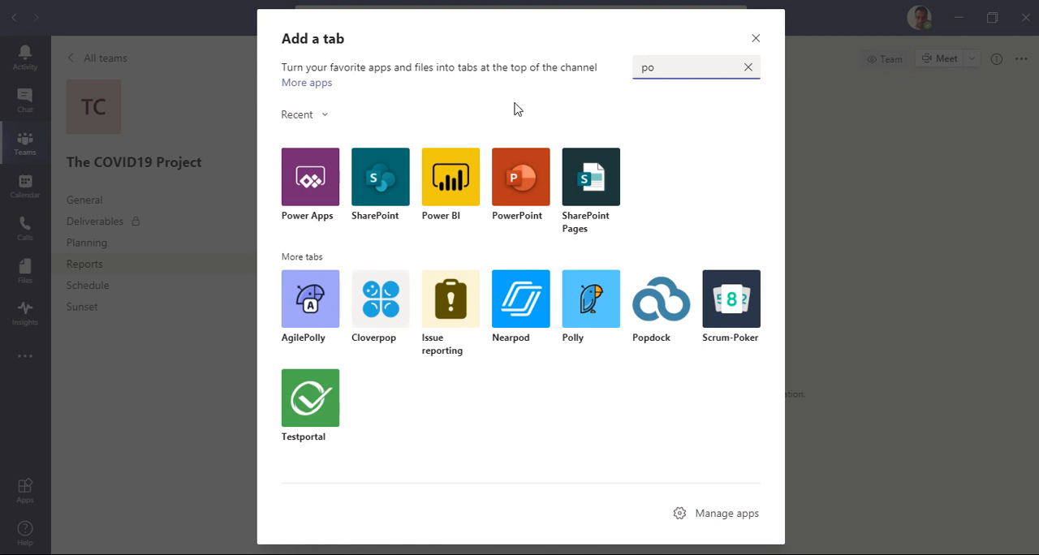
click(451, 177)
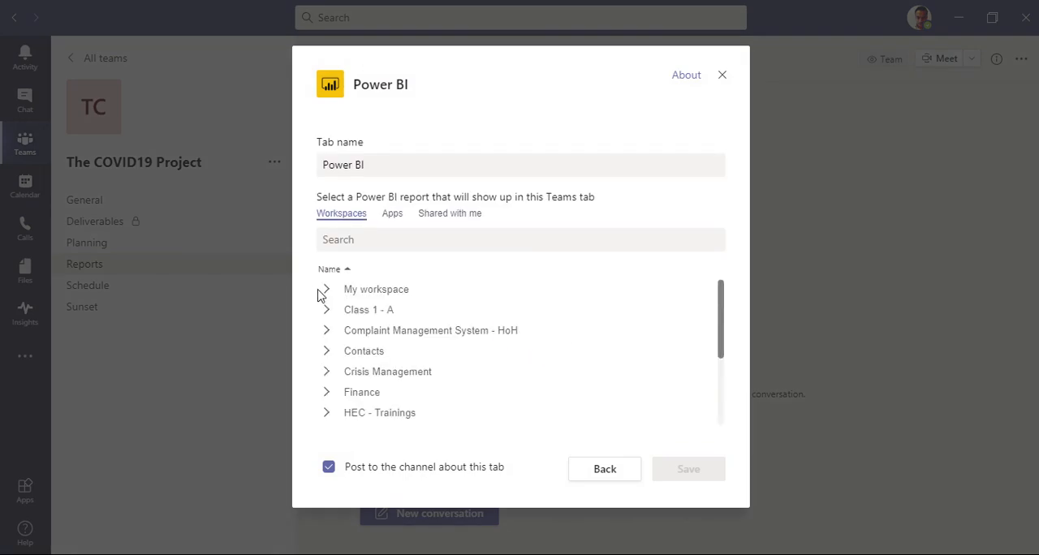
click(328, 292)
click(415, 318)
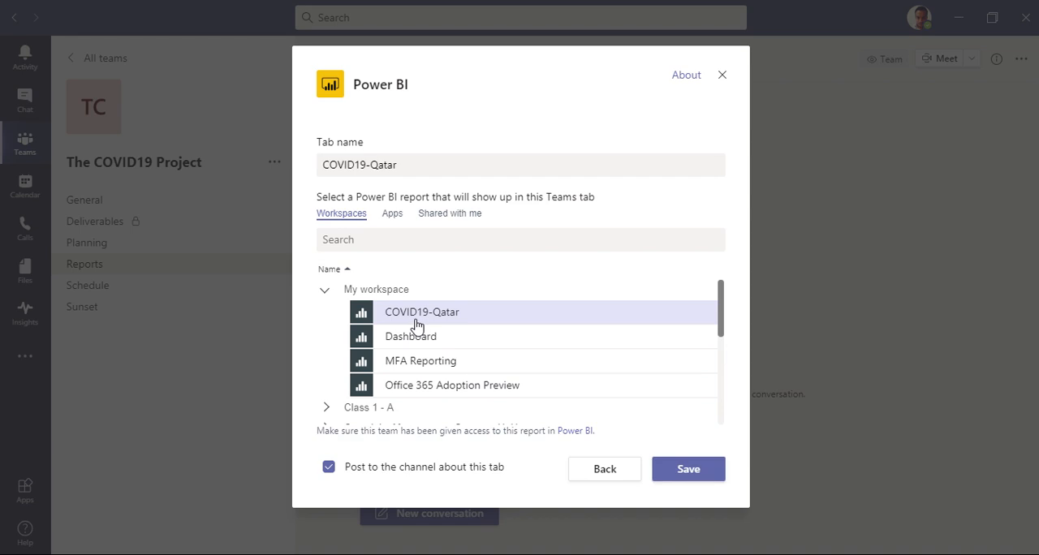
click(688, 478)
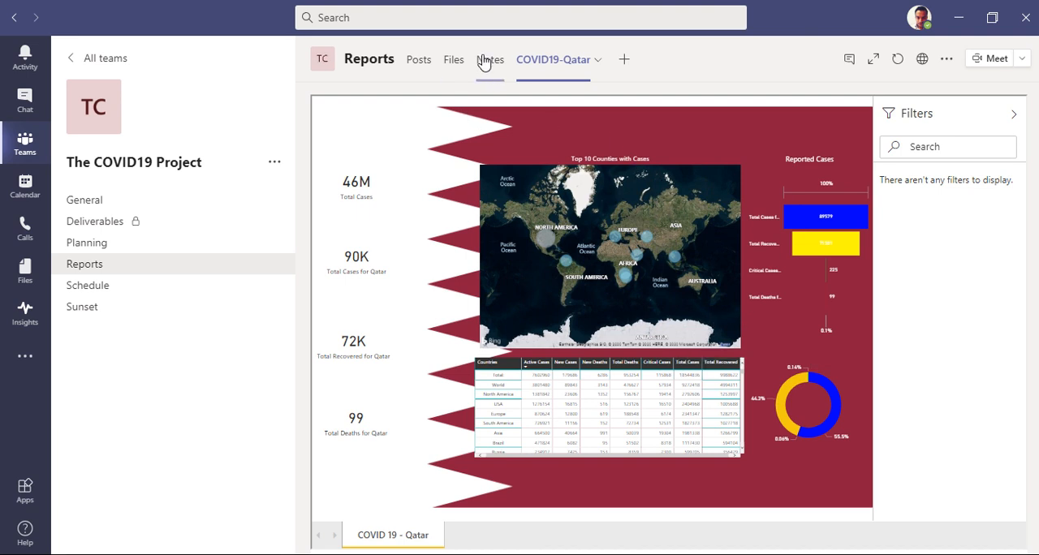
Check the Reports channel's files and look through the apps available as tabs for the Schedule channel
click(452, 61)
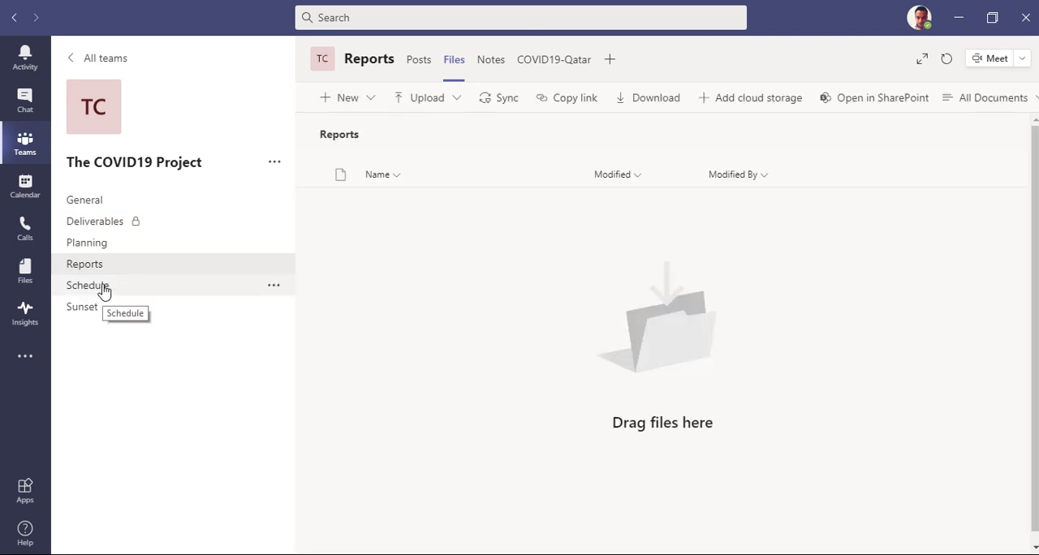
click(104, 287)
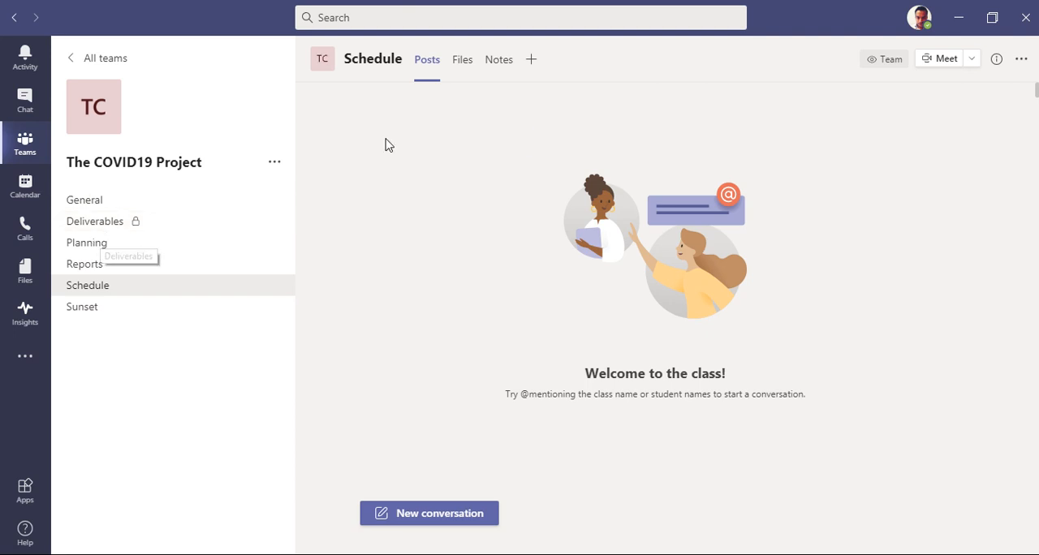
click(531, 63)
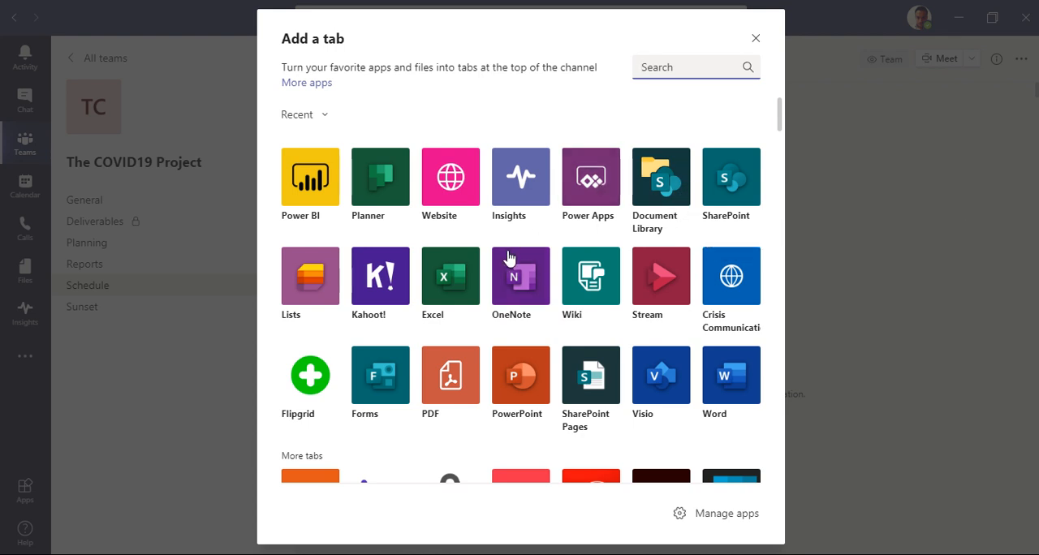
scroll(617, 302, down, 1)
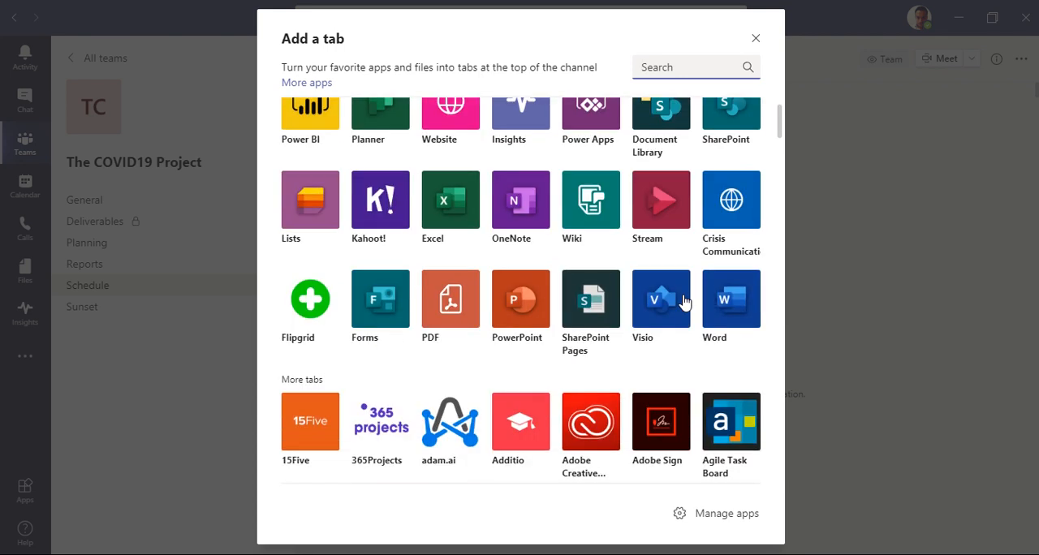
click(754, 40)
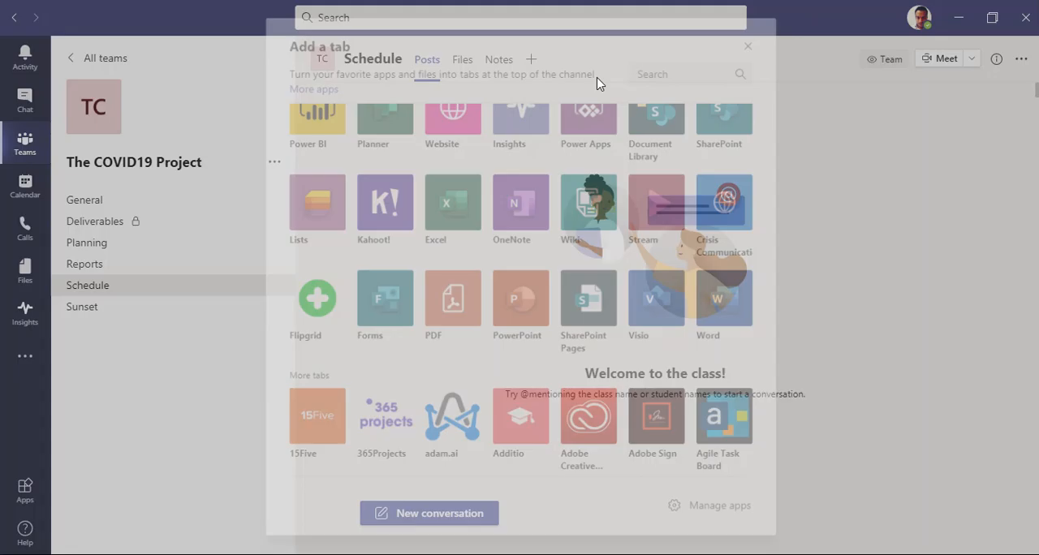
View the September 2020 calendar on the Deliverable Schedule tab of the Deliverables channel
click(111, 232)
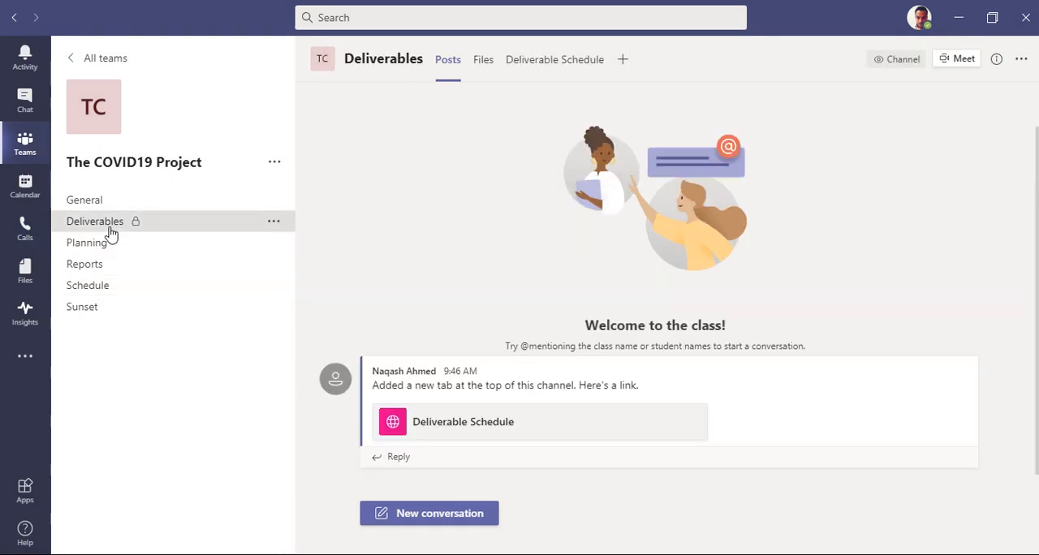
click(566, 65)
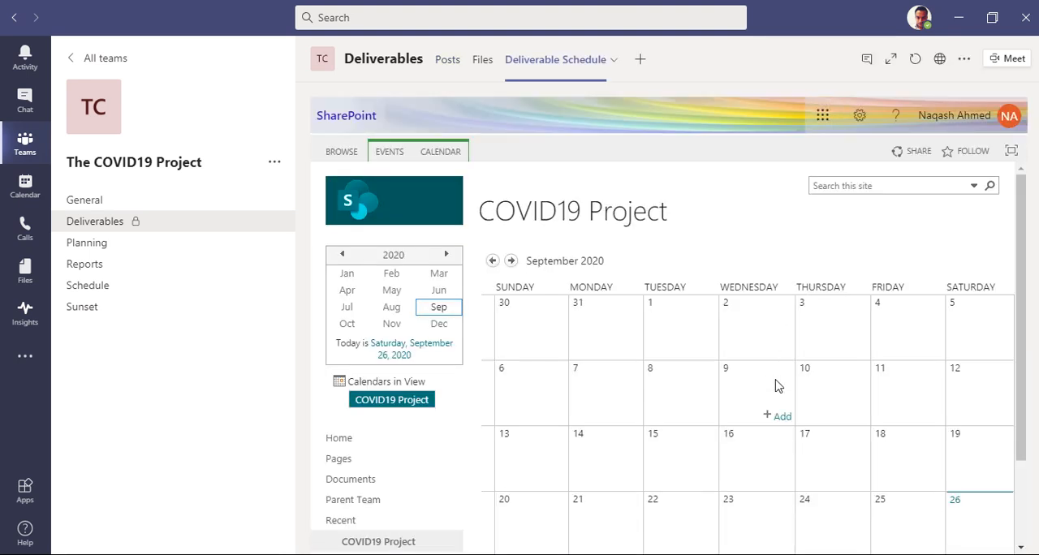
scroll(777, 447, down, 1)
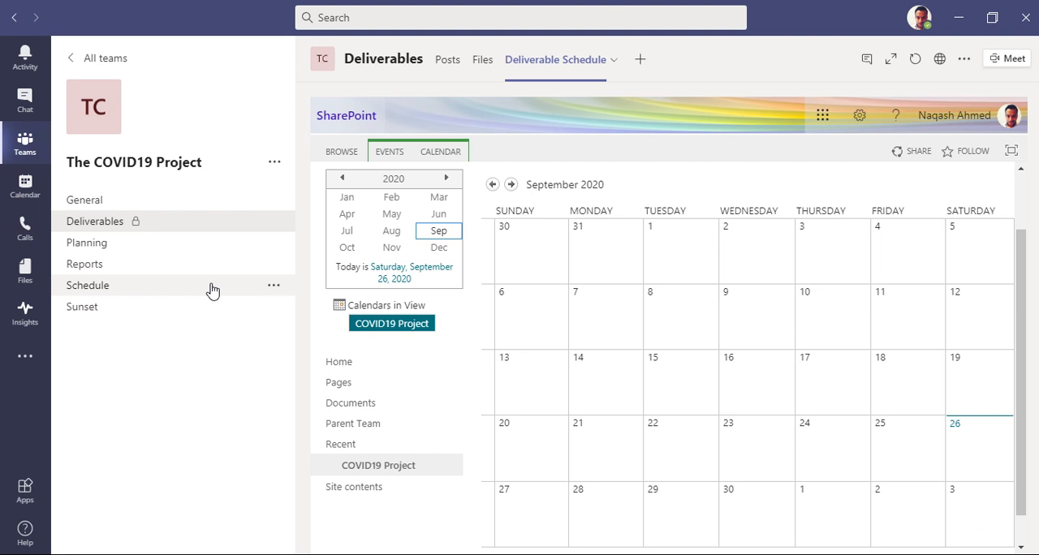
Look over the Schedule and Sunset channels, including Sunset's message box and the apps it can take as tabs
click(81, 285)
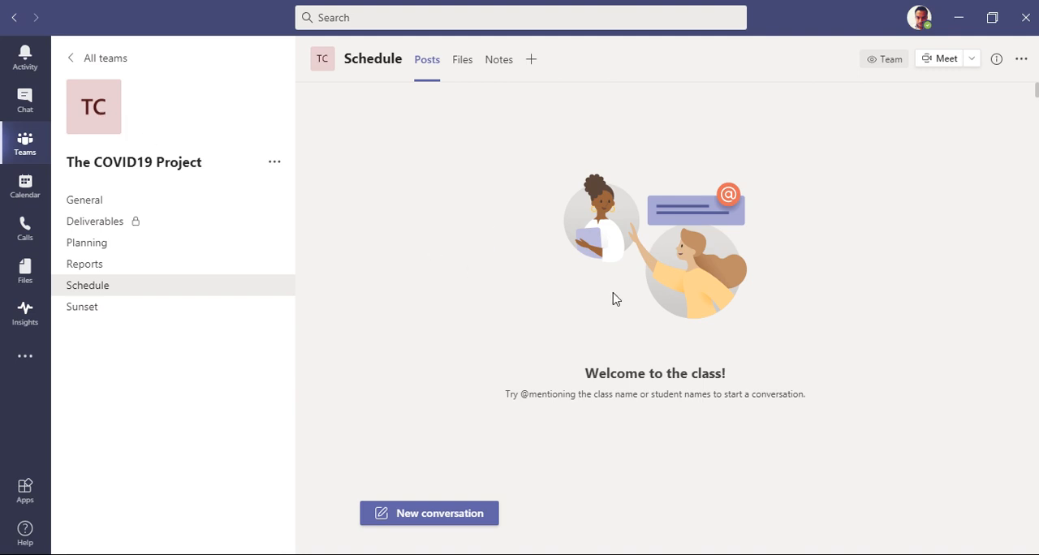
click(91, 309)
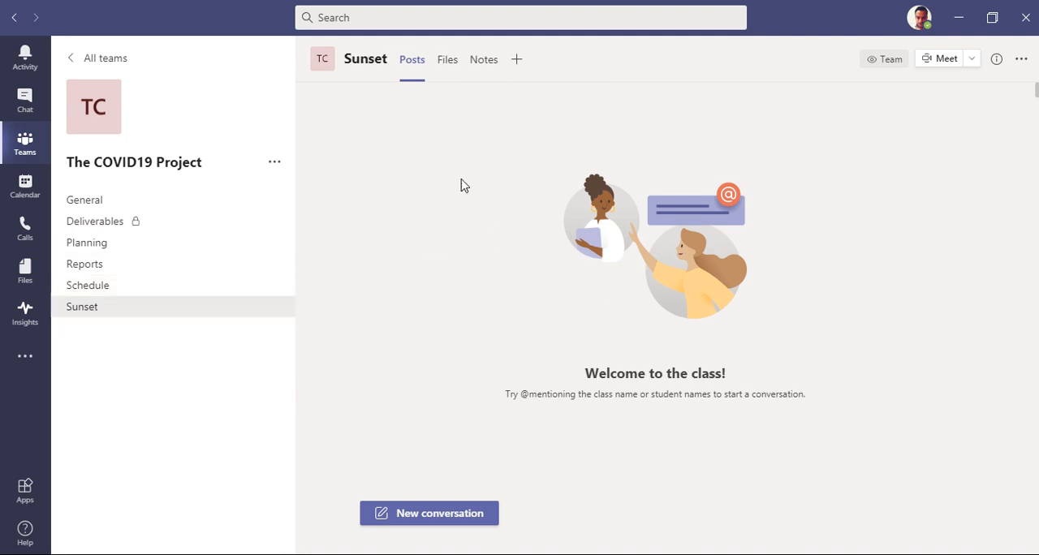
click(446, 514)
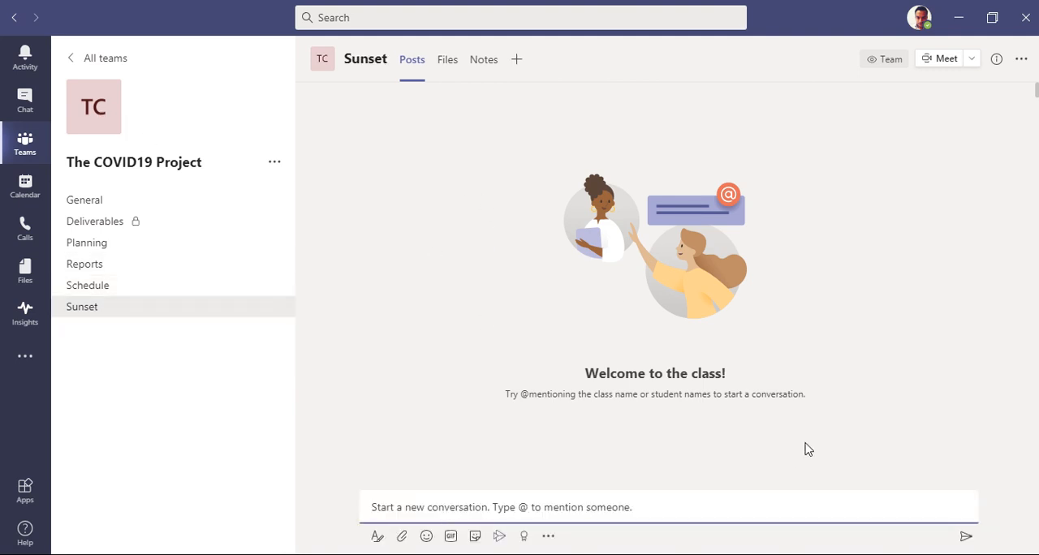
click(515, 74)
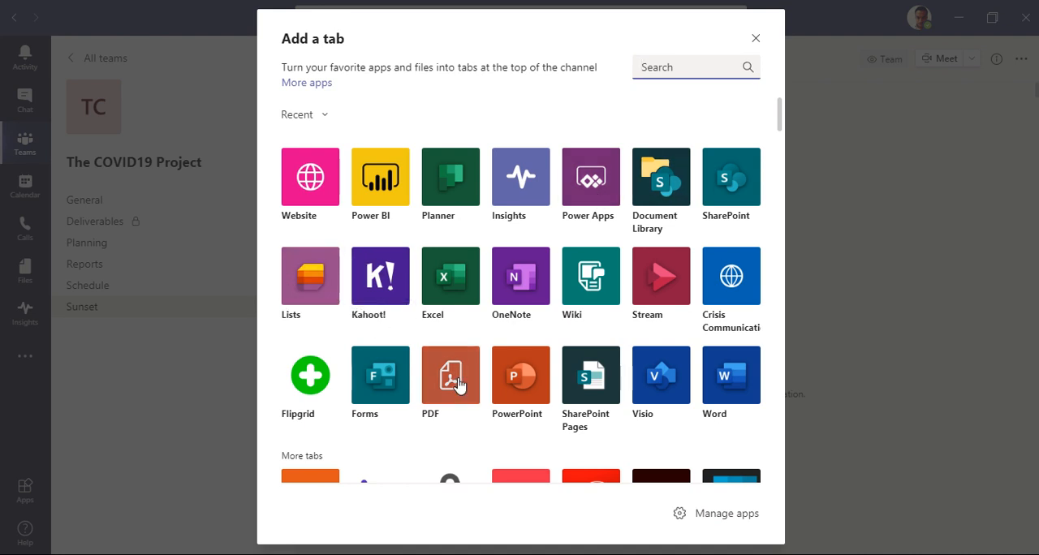
click(756, 39)
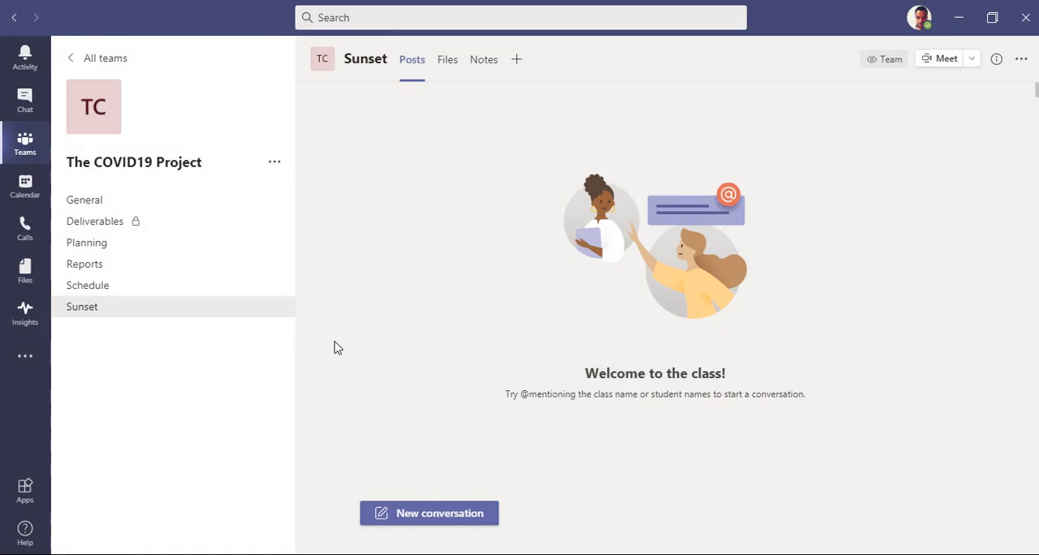
Start a new conversation in the Sunset channel with the expanded formatting options and enable posting in multiple channels
click(433, 516)
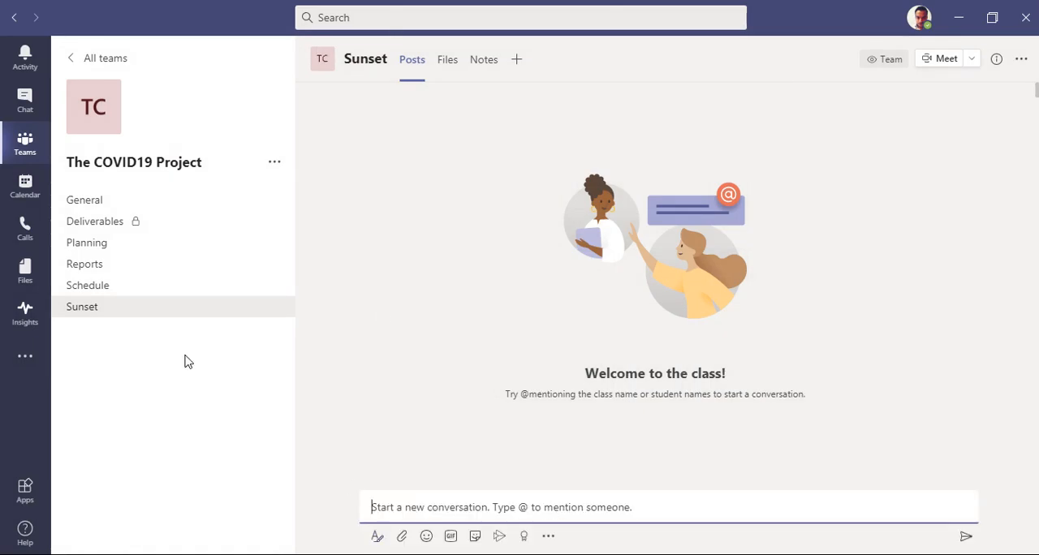
click(378, 536)
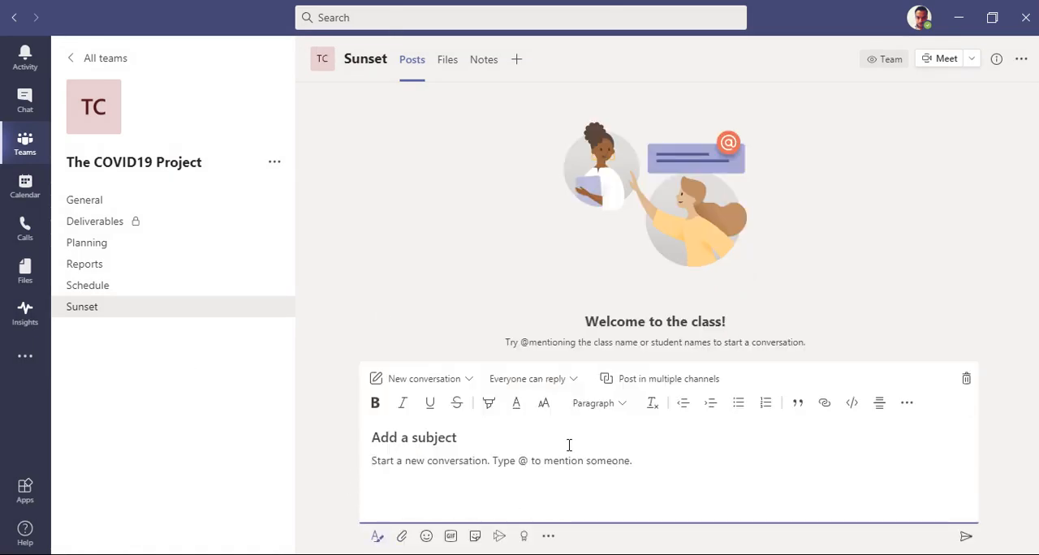
click(619, 377)
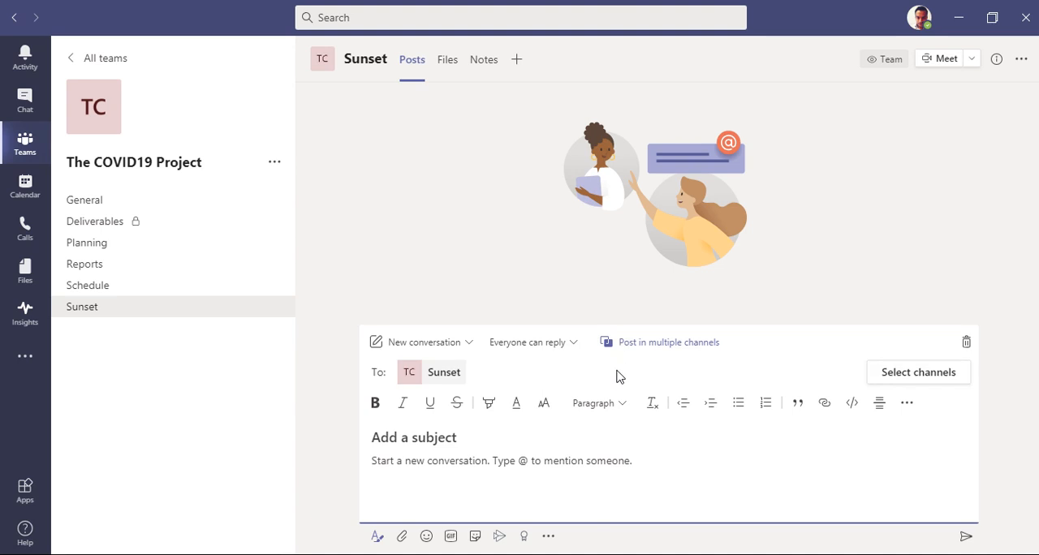
Add The COVID19 Project's General, Deliverables, Planning, Reports and Schedule channels as recipients of the post
click(898, 375)
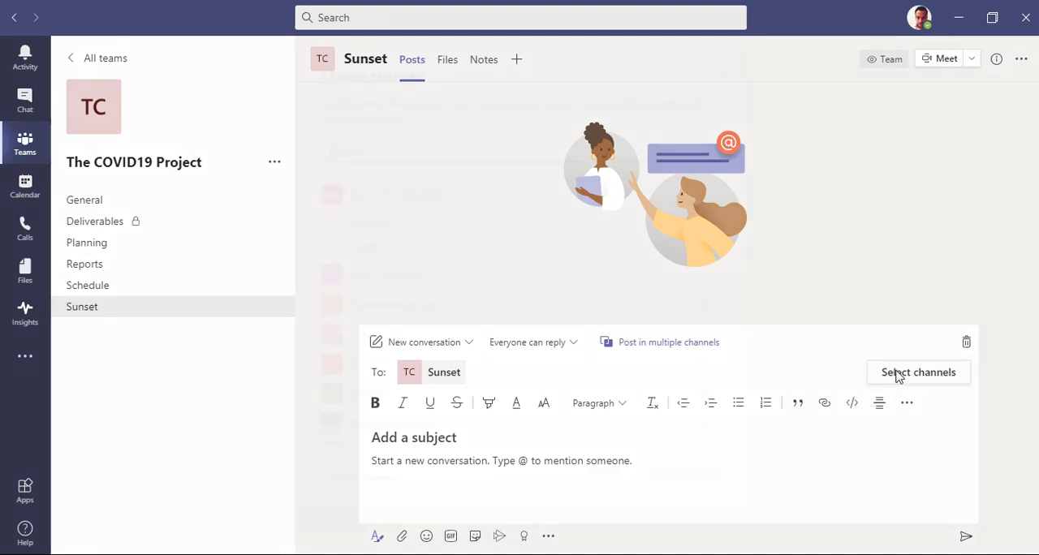
scroll(444, 356, down, 2)
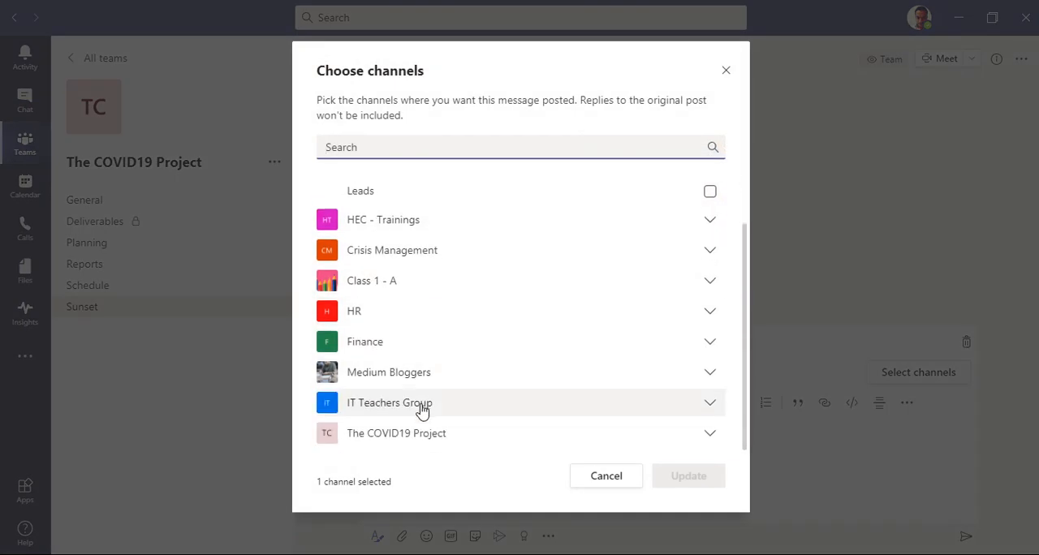
scroll(482, 414, up, 2)
scroll(573, 440, down, 1)
click(708, 432)
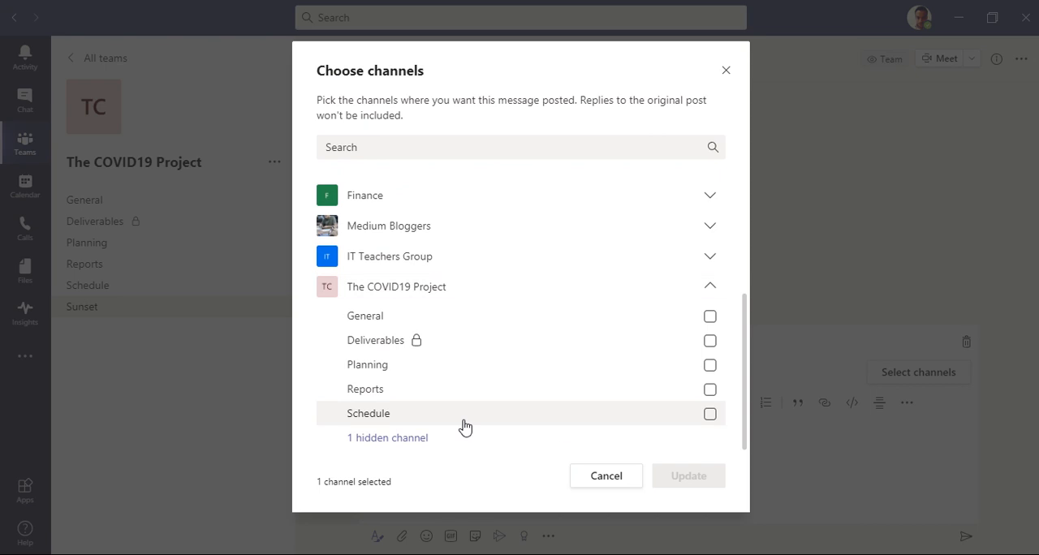
click(709, 317)
click(710, 341)
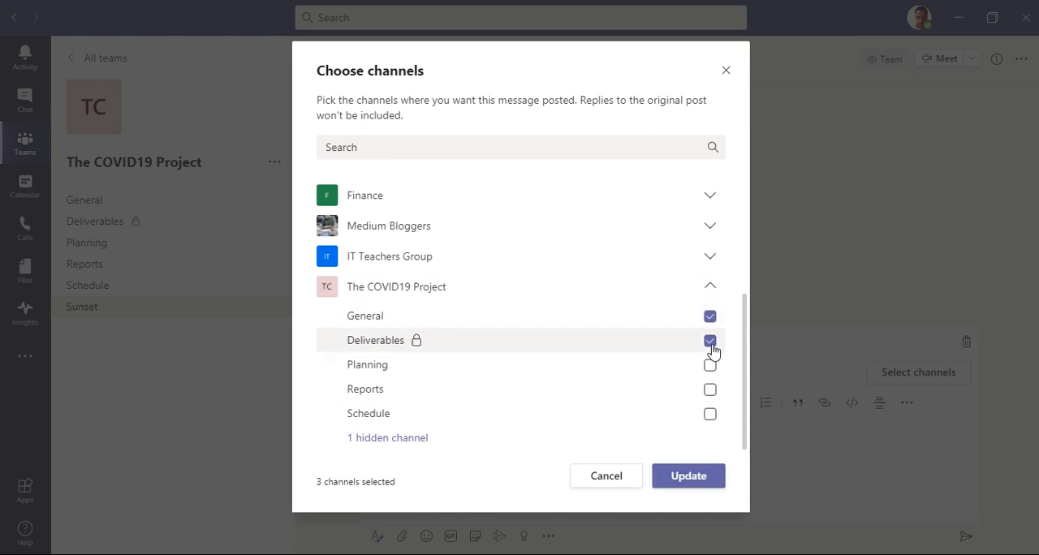
click(710, 366)
click(709, 390)
click(710, 414)
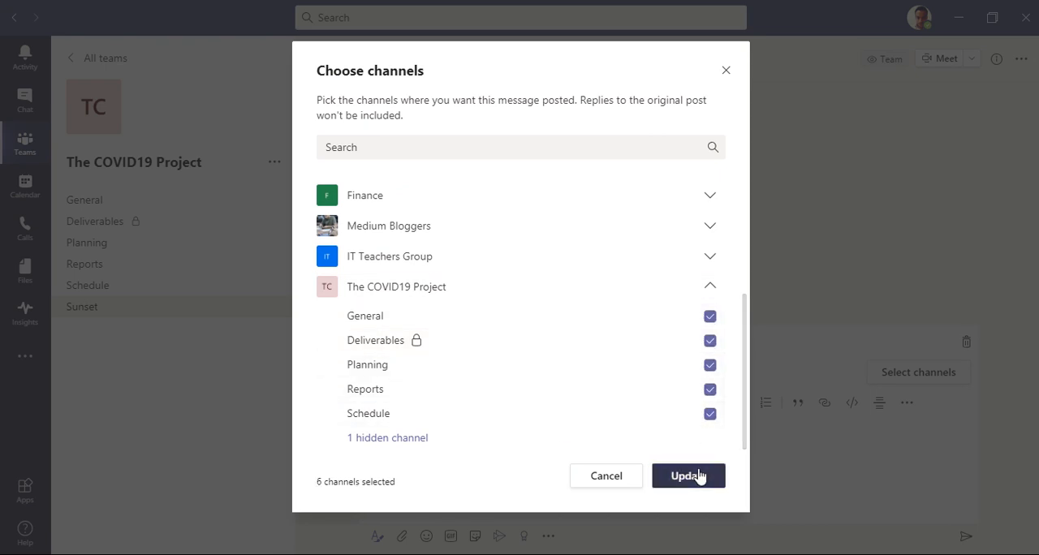
click(688, 476)
Turn the post into an announcement and give its headline banner the dark blue school-supplies background image
click(467, 344)
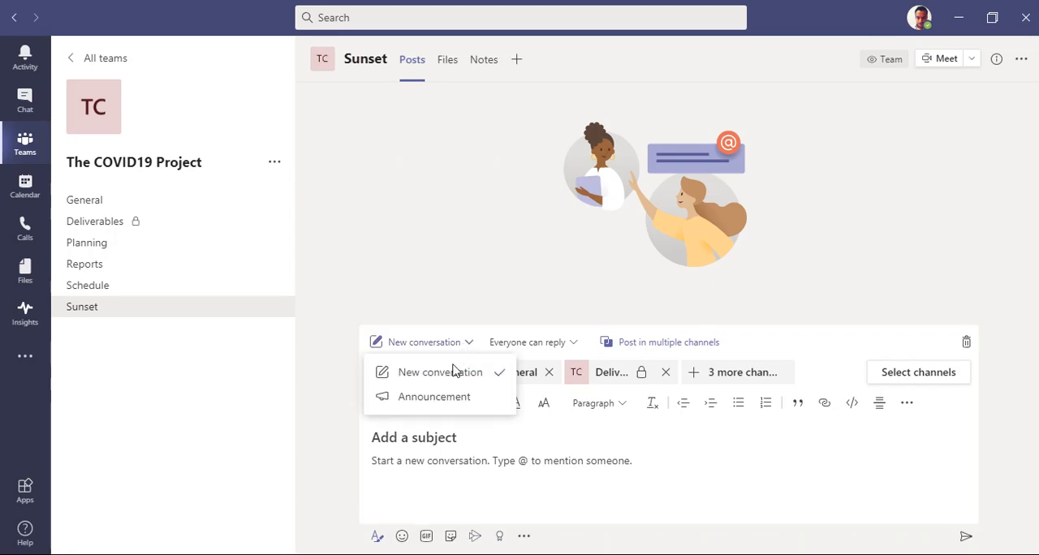
click(424, 403)
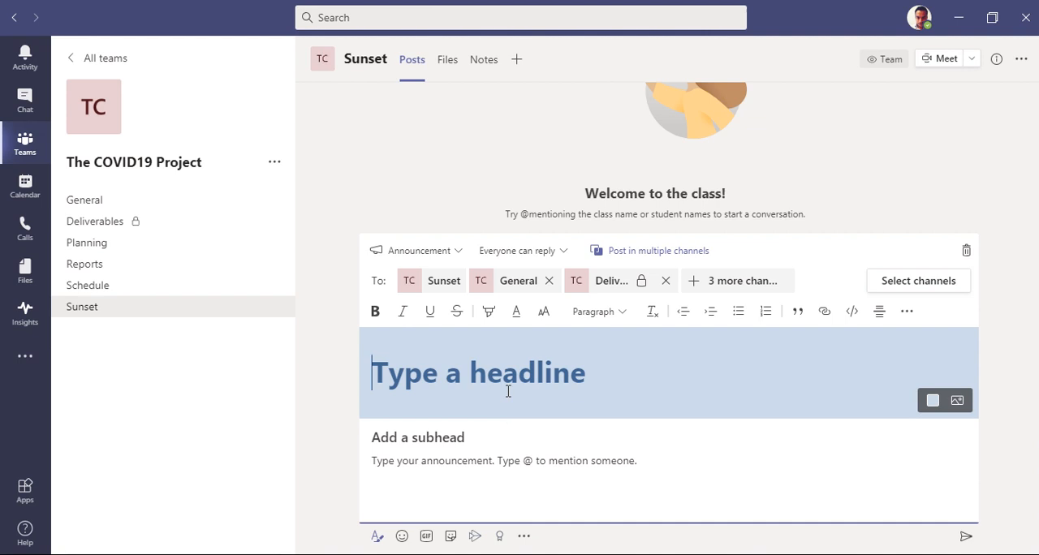
click(957, 401)
click(877, 433)
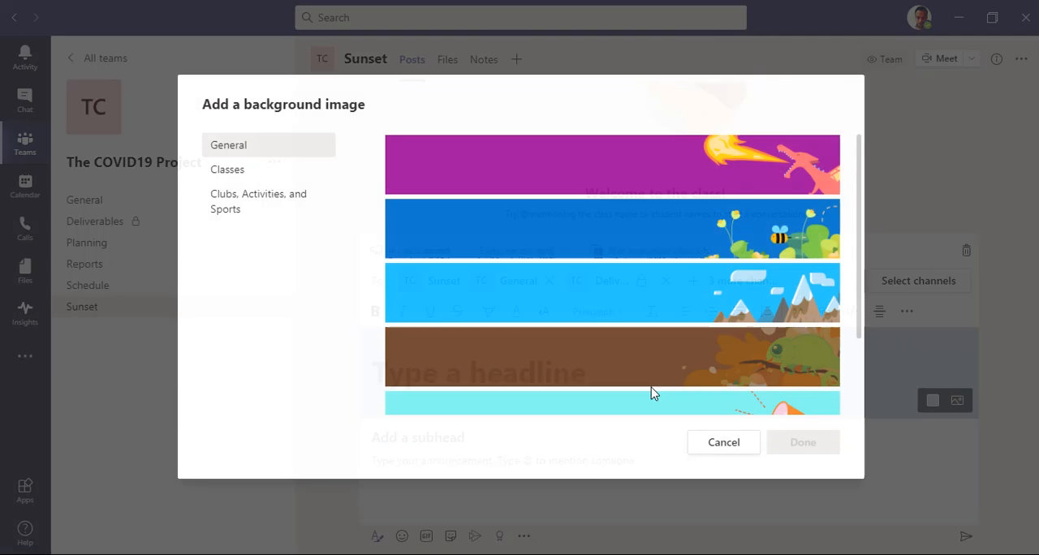
scroll(698, 317, down, 3)
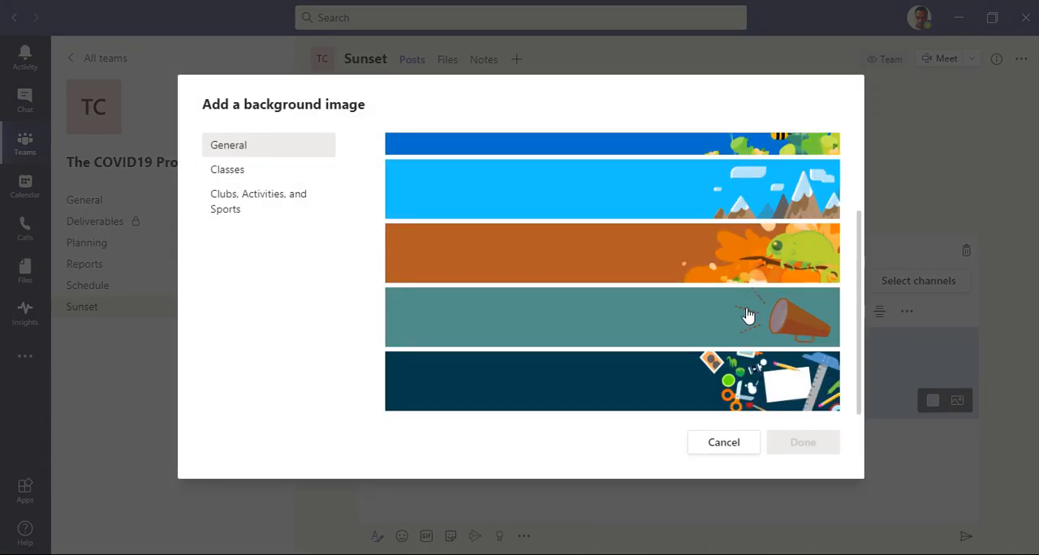
click(746, 387)
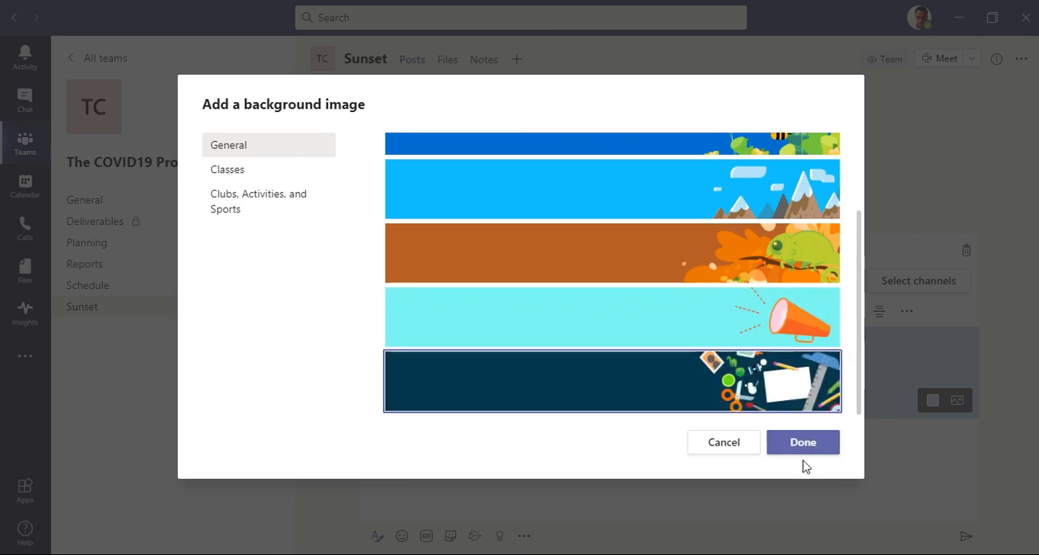
click(798, 445)
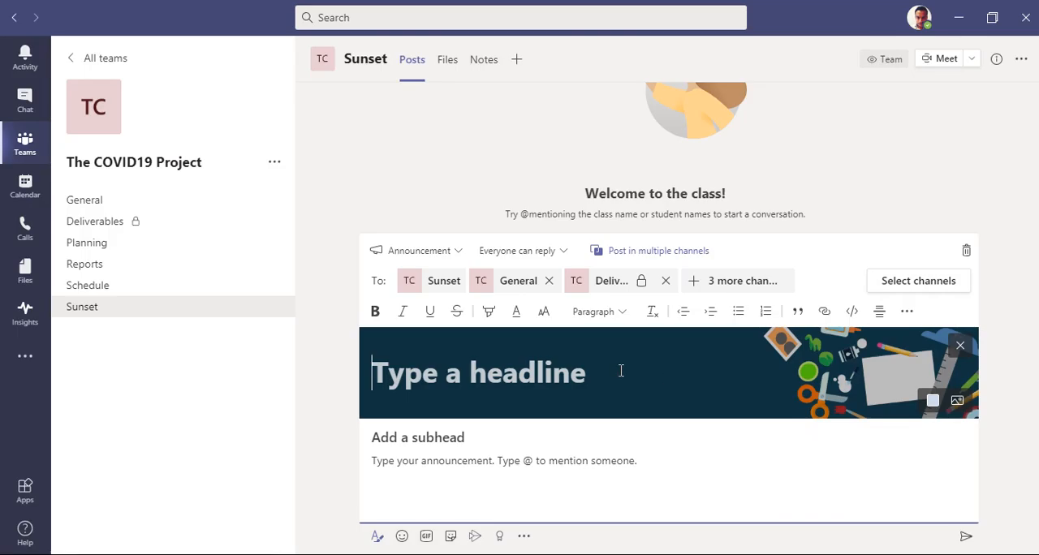
Enter "Sunset" as the announcement's headline and "Our project is ending soon" as its subhead
text(Sunset)
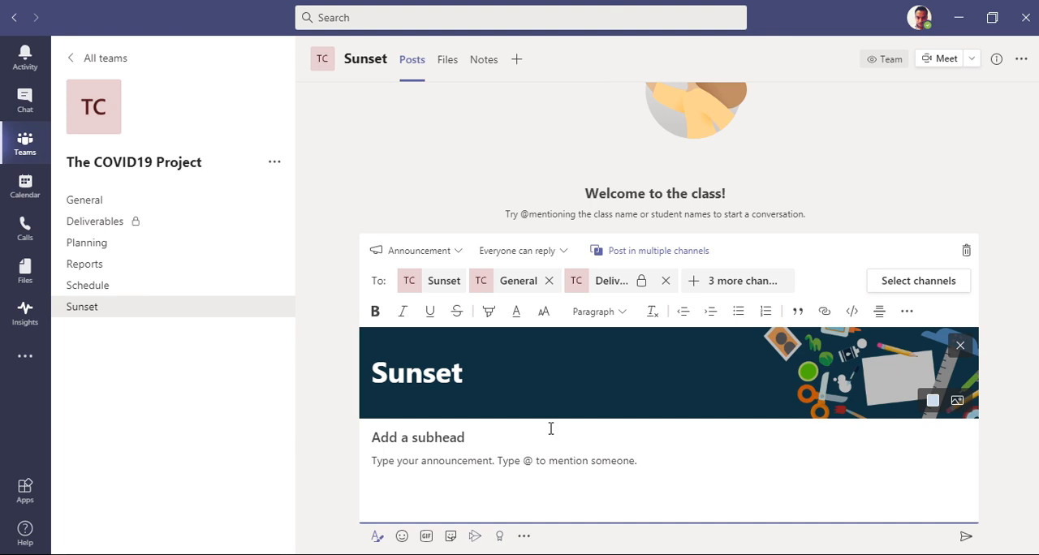
double_click(435, 441)
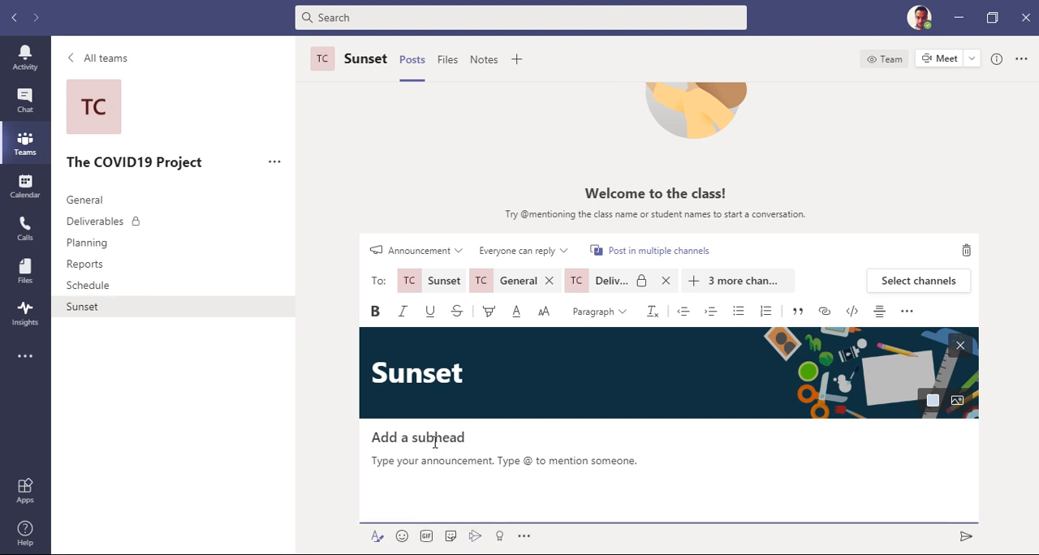
text(Our projec)
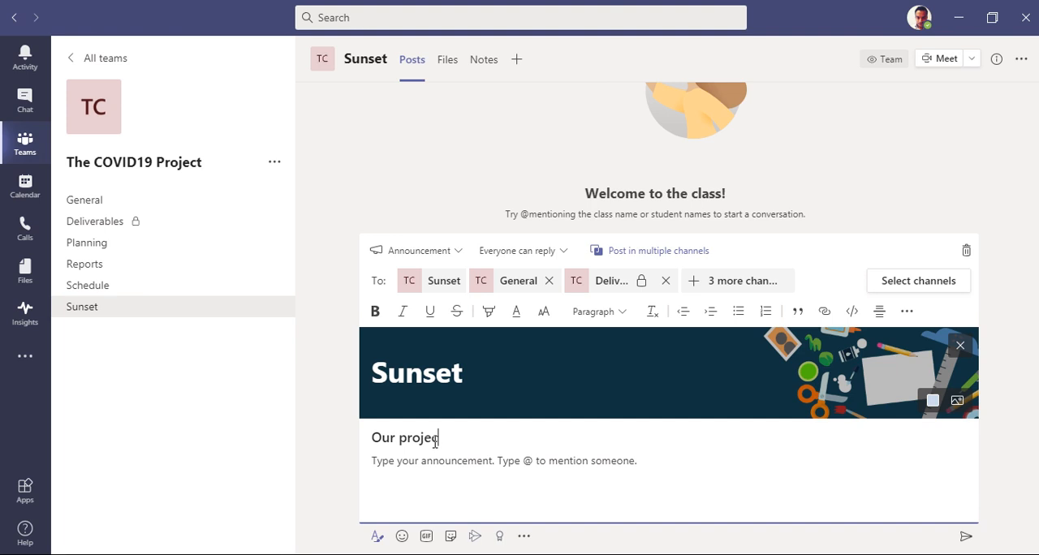
text(engin)
key(BackSpace)
text(ding soon)
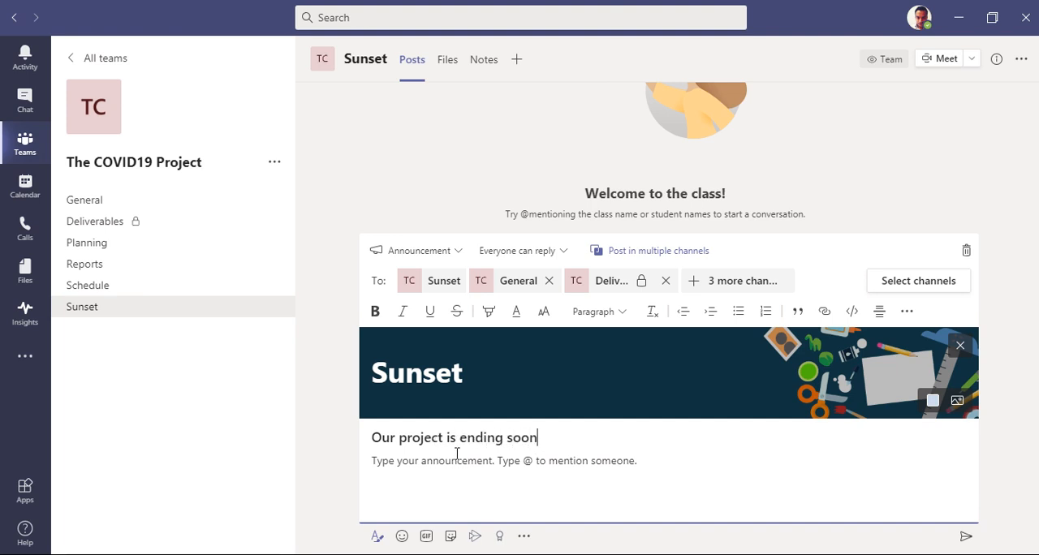
text(Team, work hard !)
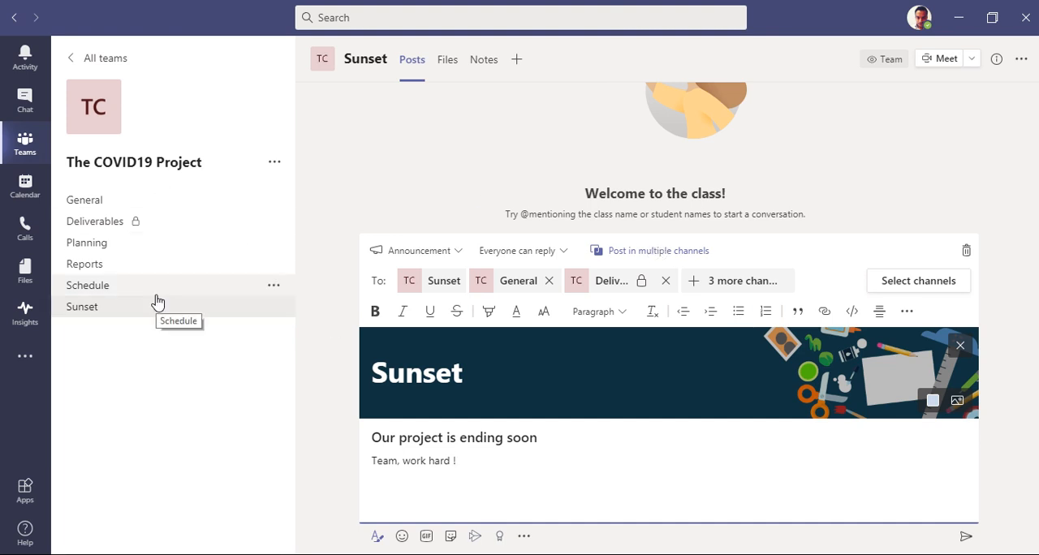
Write "Team, work hard !" as the announcement's message, check who can reply, and send it to the selected channels
click(515, 252)
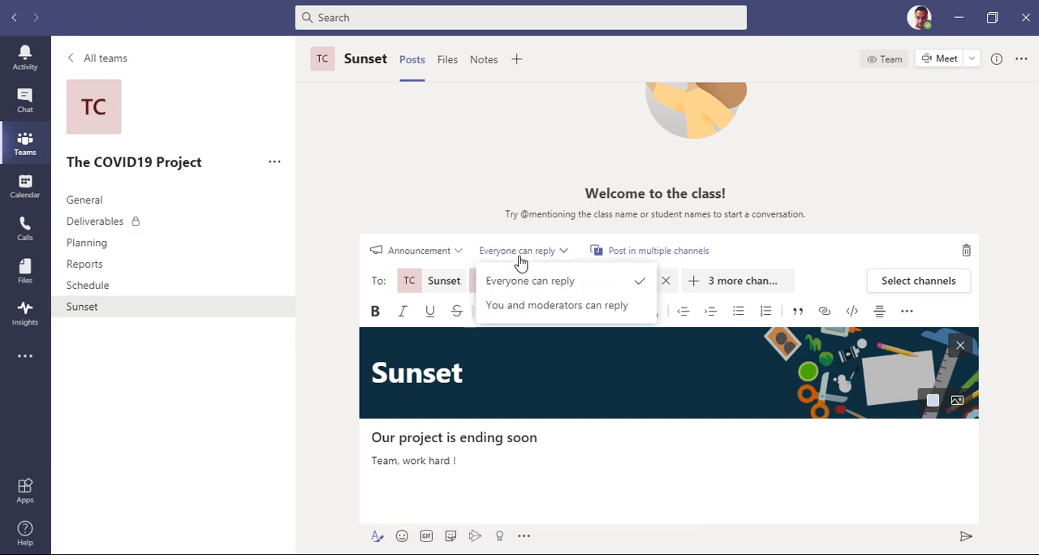
click(965, 537)
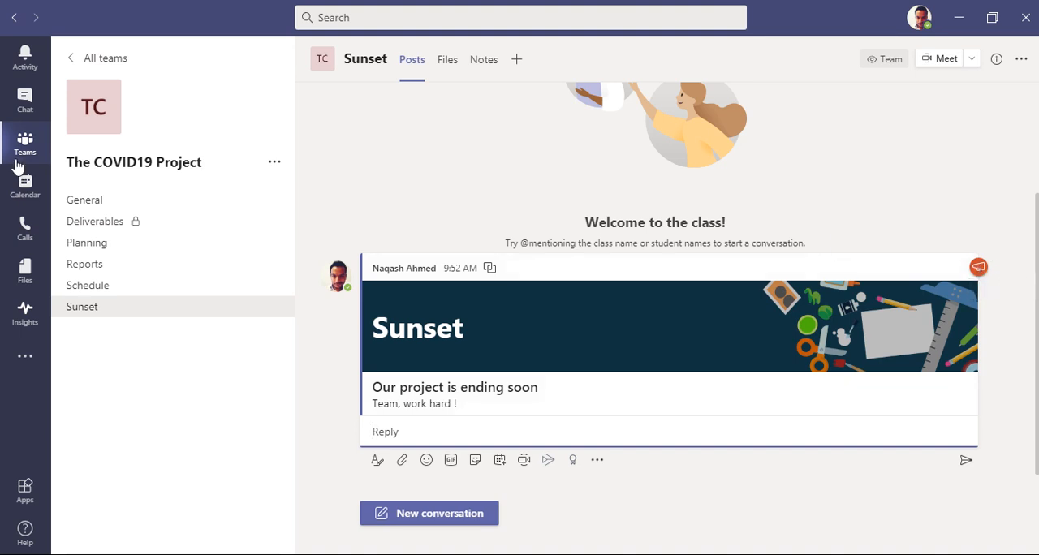
Check the Sunset announcement in the General, Deliverables, Planning, Reports, Schedule and Sunset channels
click(99, 202)
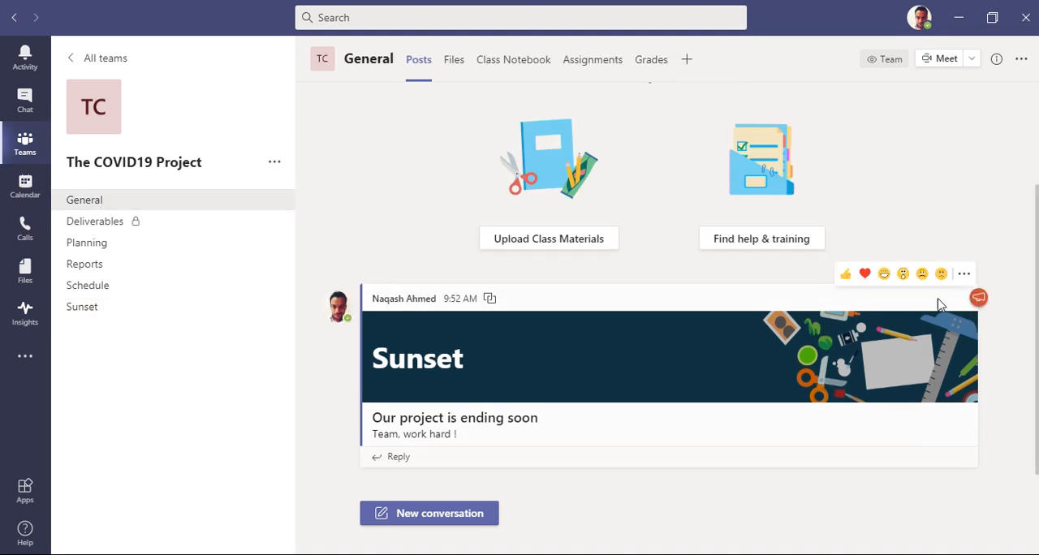
click(96, 224)
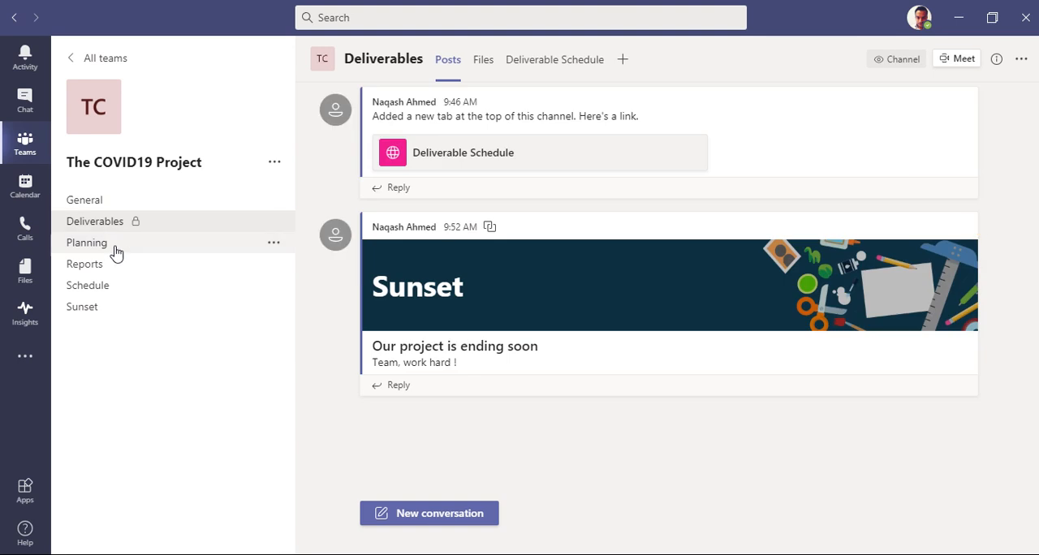
click(116, 252)
click(121, 268)
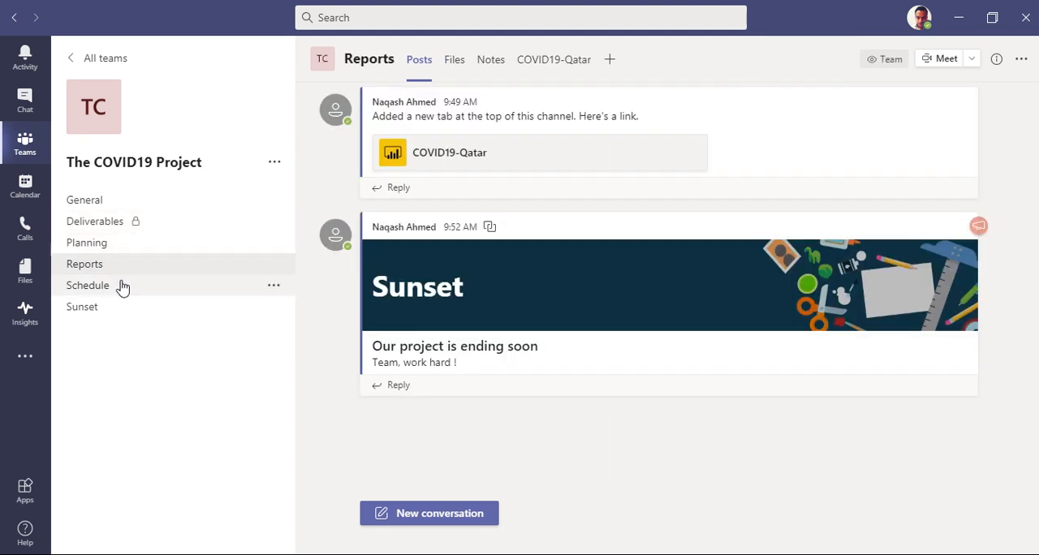
click(121, 287)
click(121, 313)
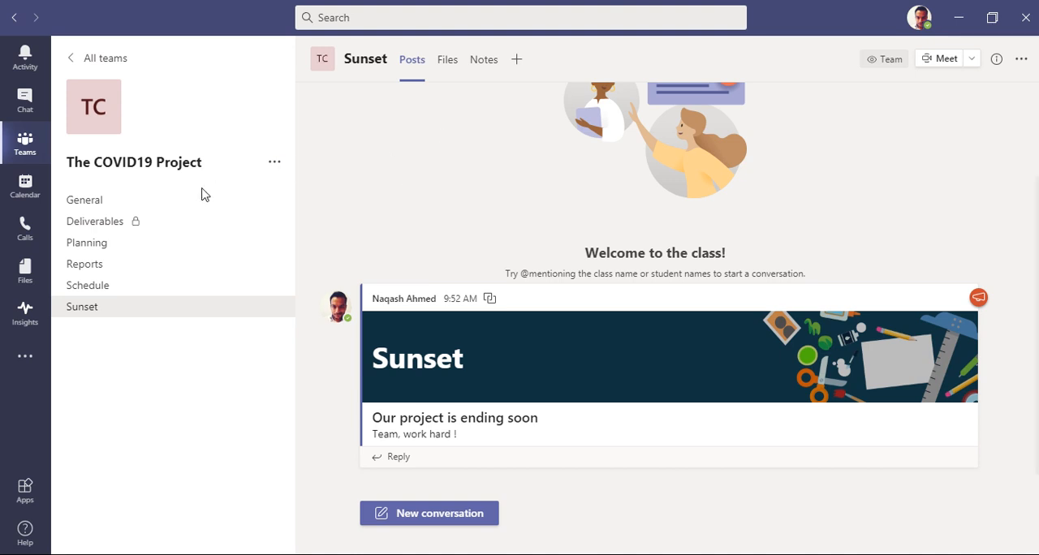
click(178, 203)
click(184, 245)
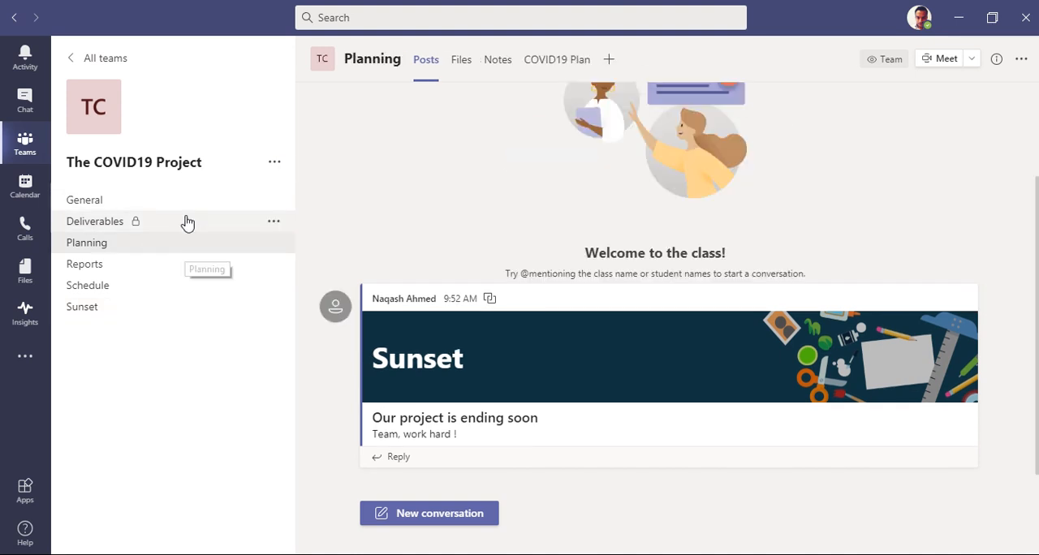
click(186, 206)
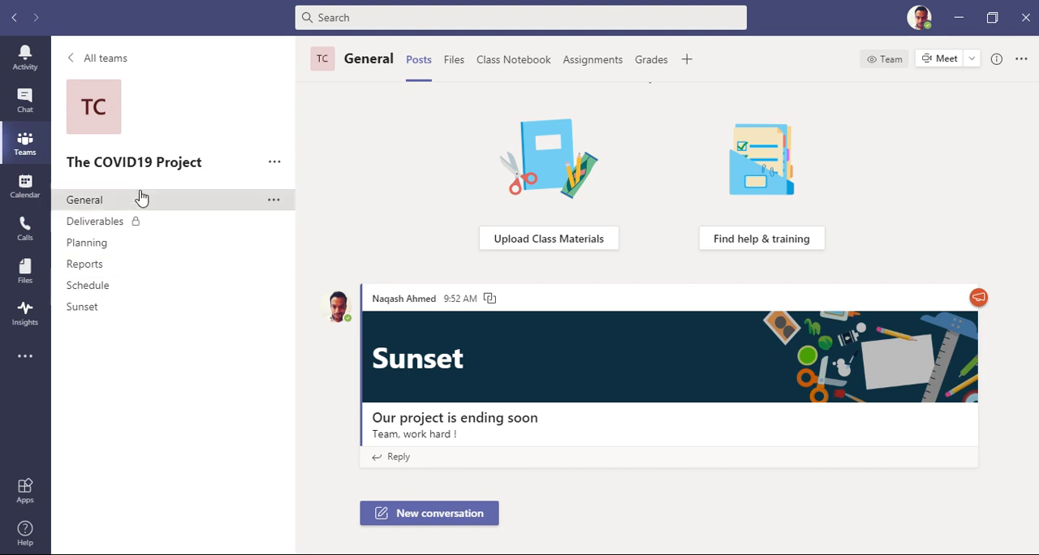
Start adding members to The COVID19 Project and select Student A, Student B and Student Partner as students
click(275, 162)
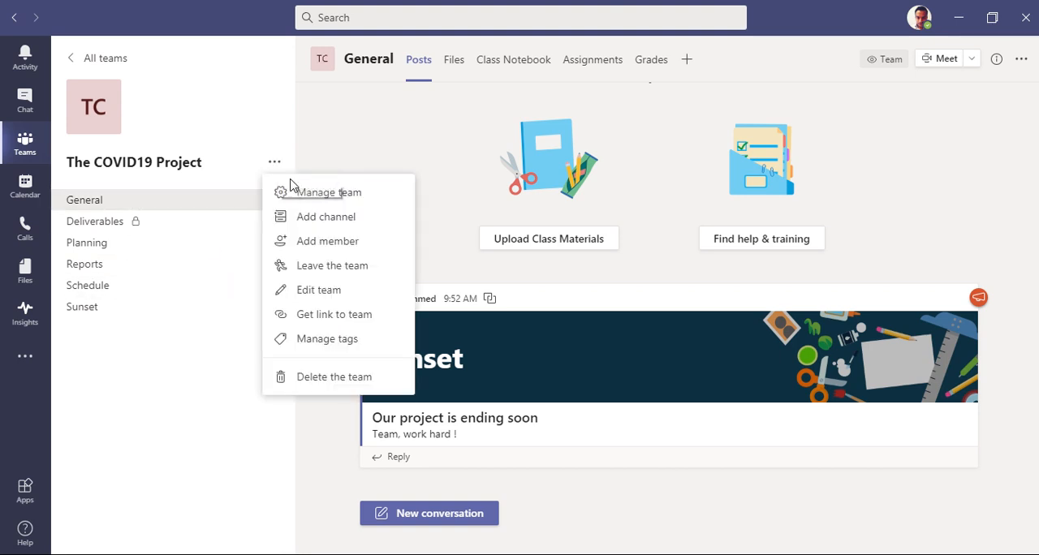
click(349, 244)
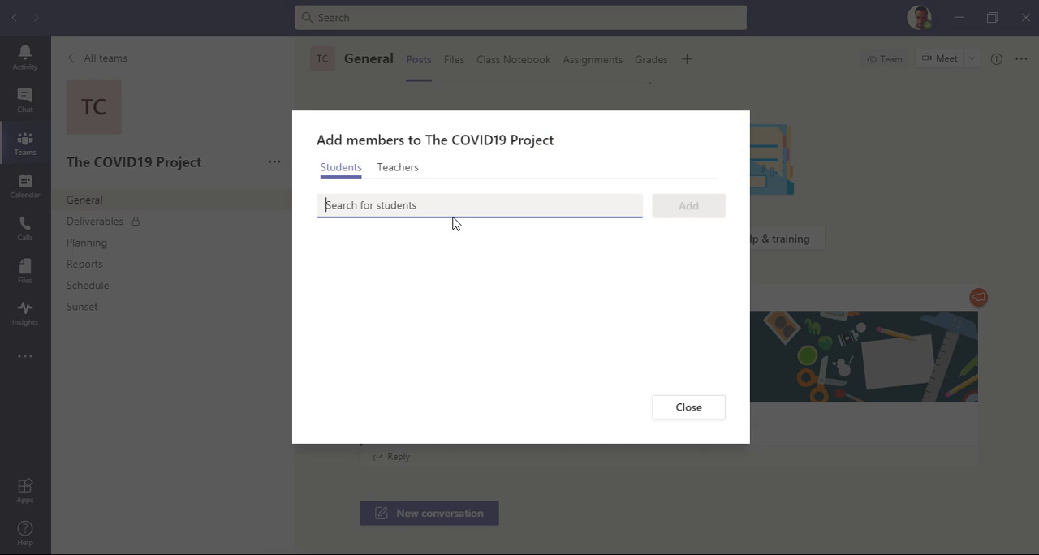
text(st)
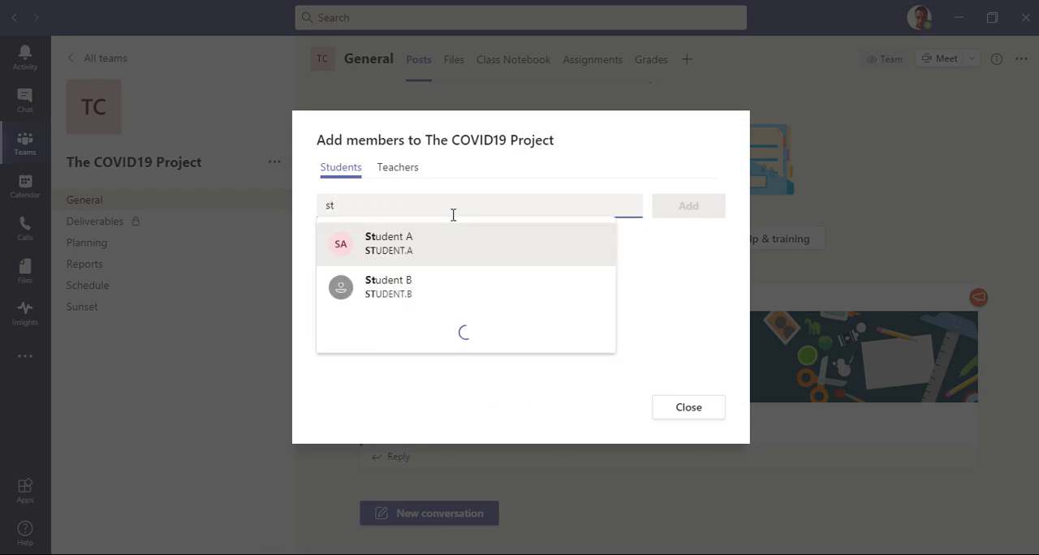
click(494, 240)
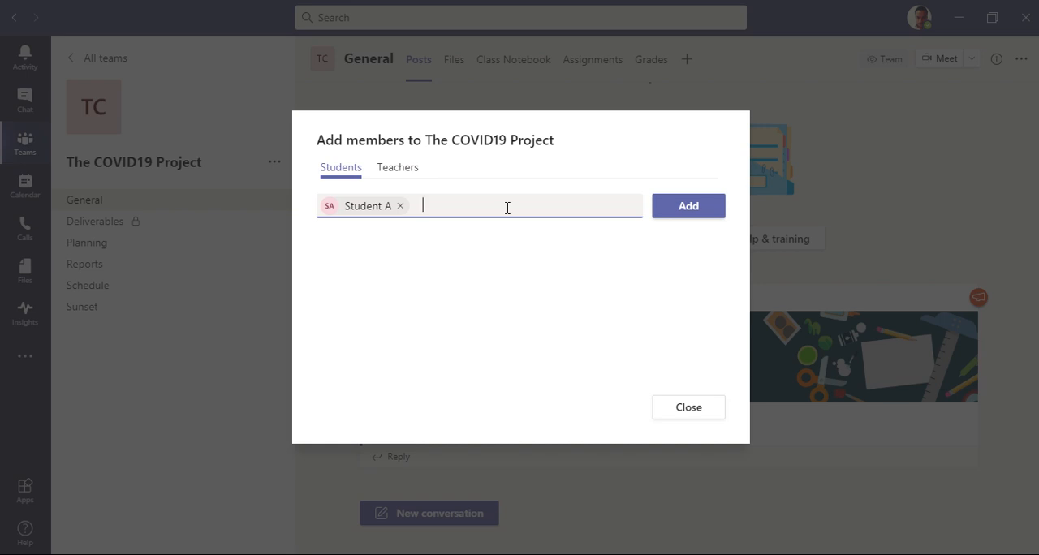
text(st)
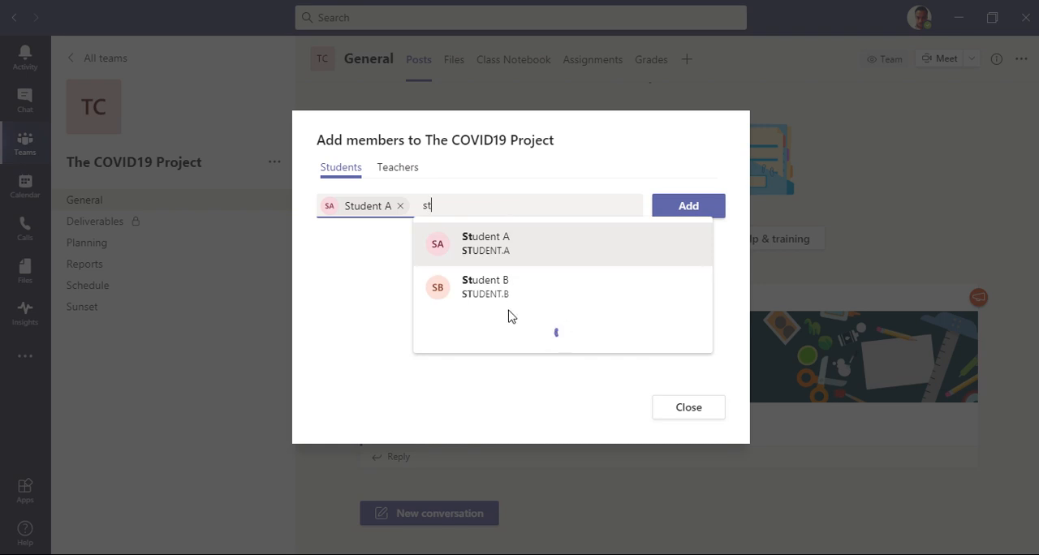
click(512, 290)
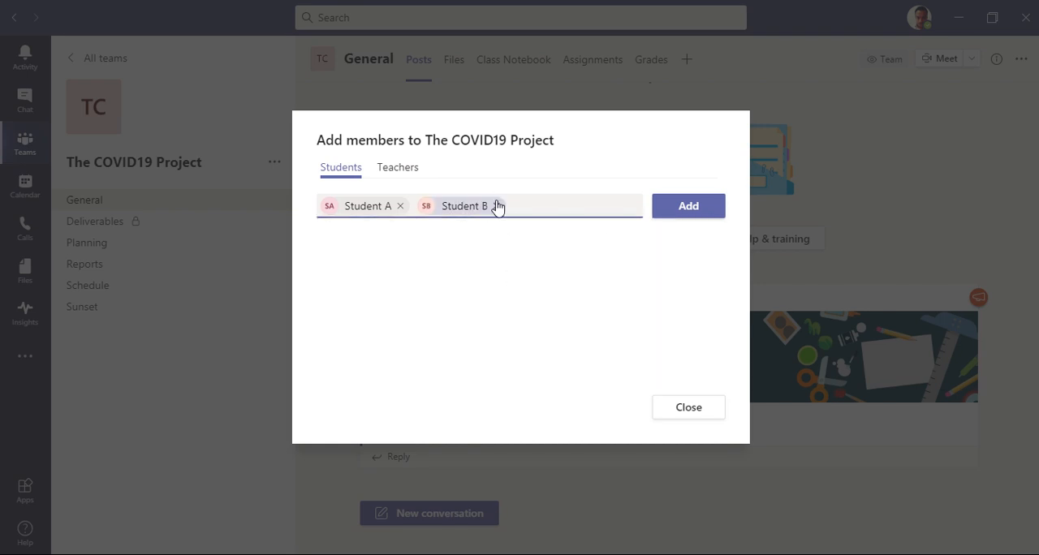
text(st)
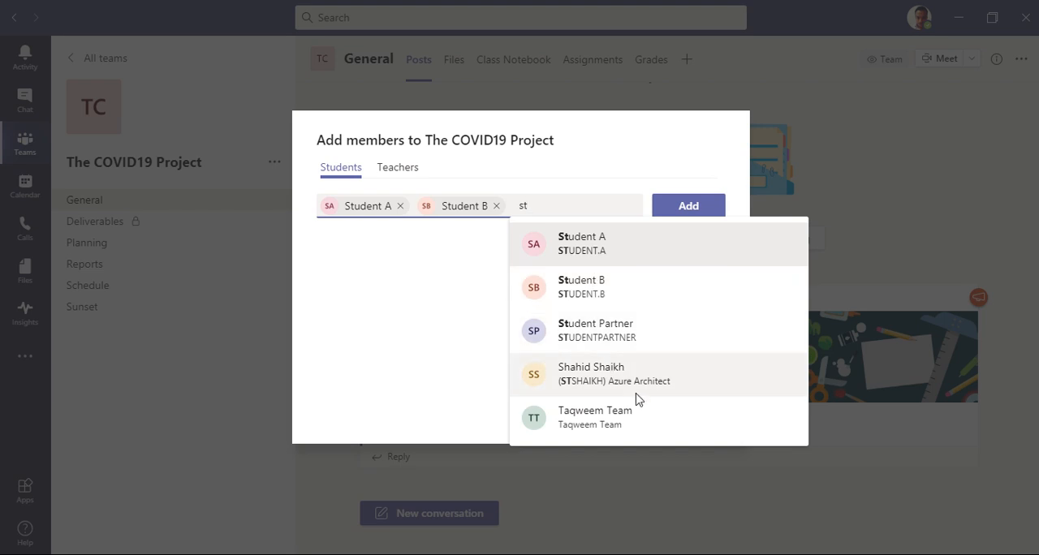
click(656, 329)
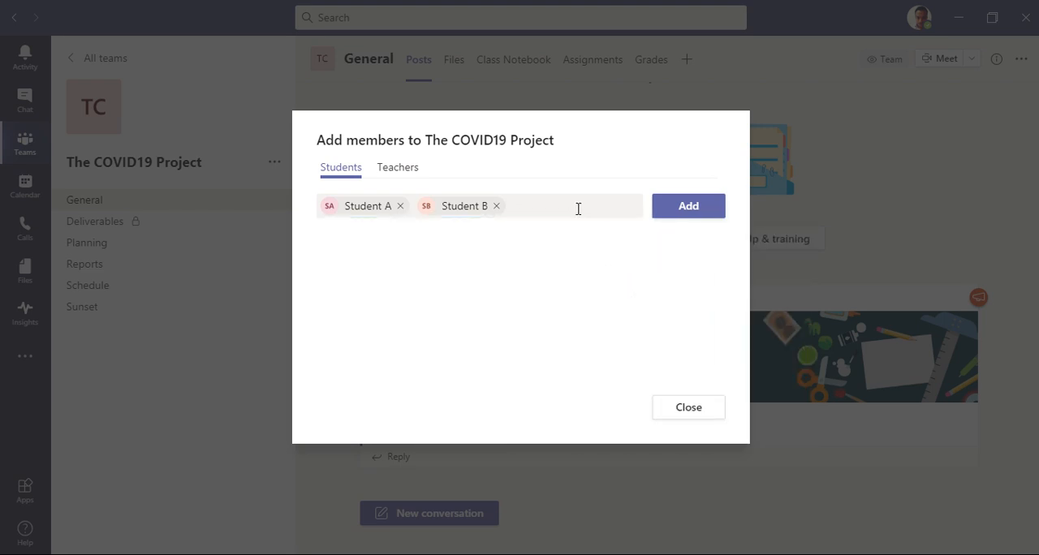
Find a teacher by first name and add that person to the team as a teacher
click(404, 170)
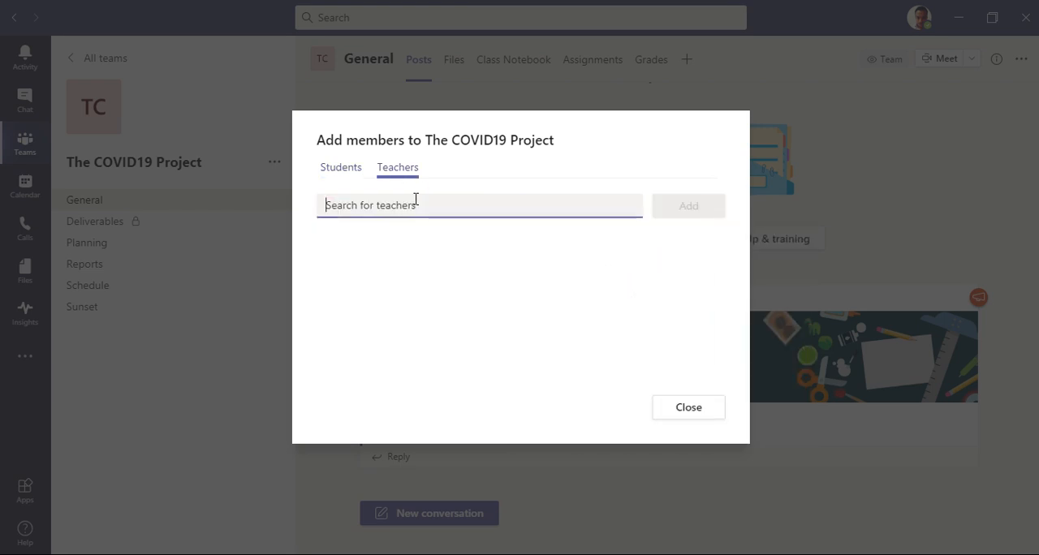
text(mega)
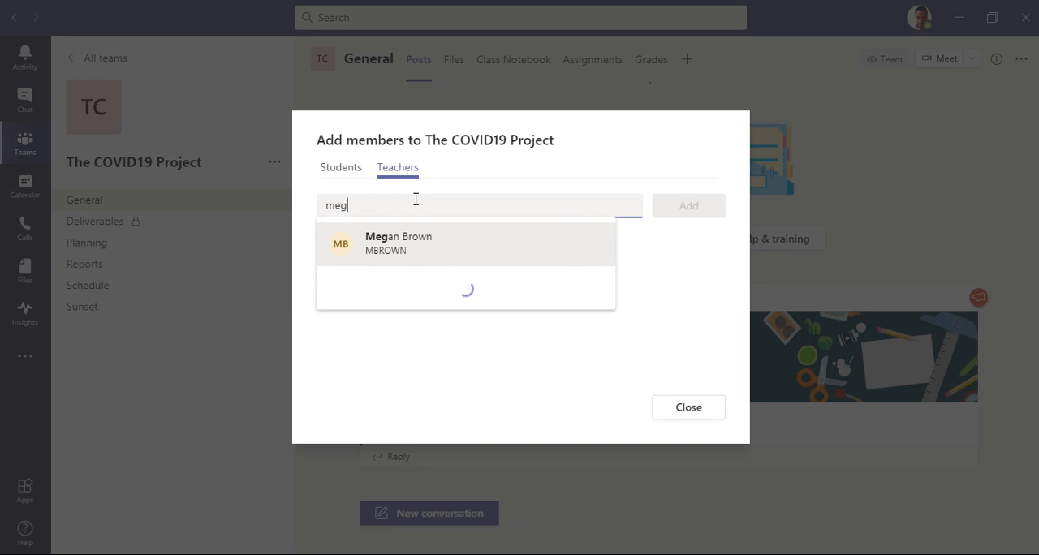
click(442, 233)
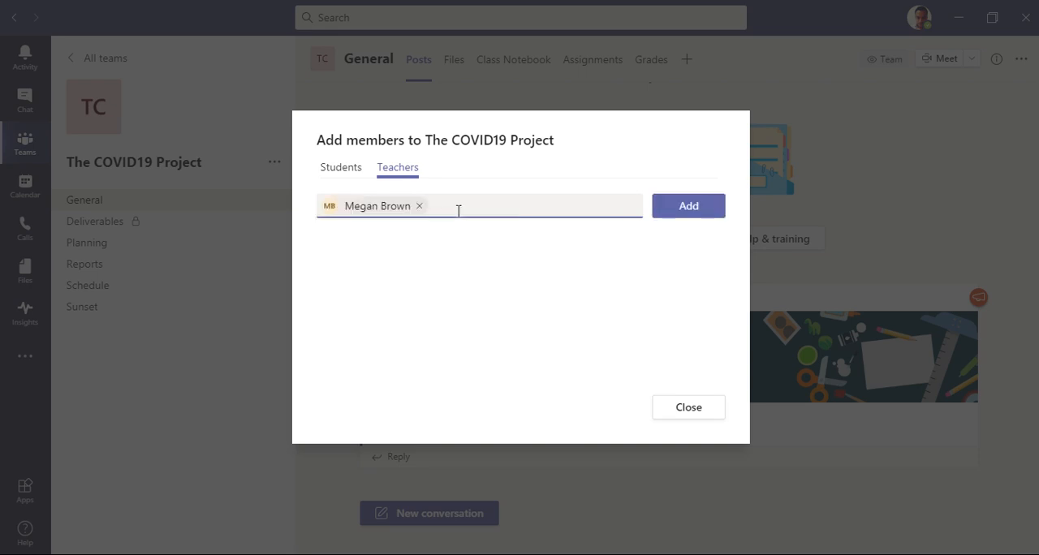
text(na)
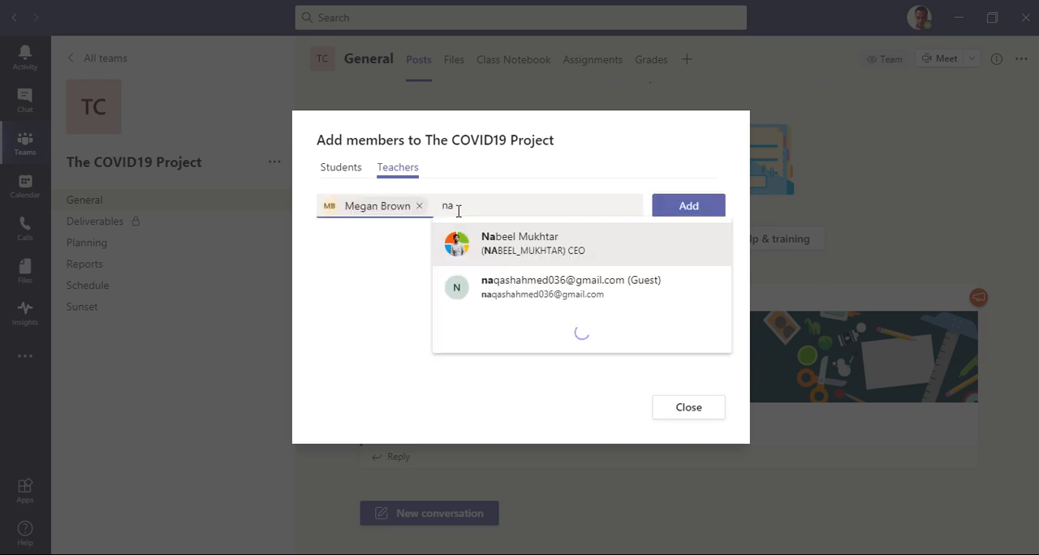
key(BackSpace)
key(BackSpace)
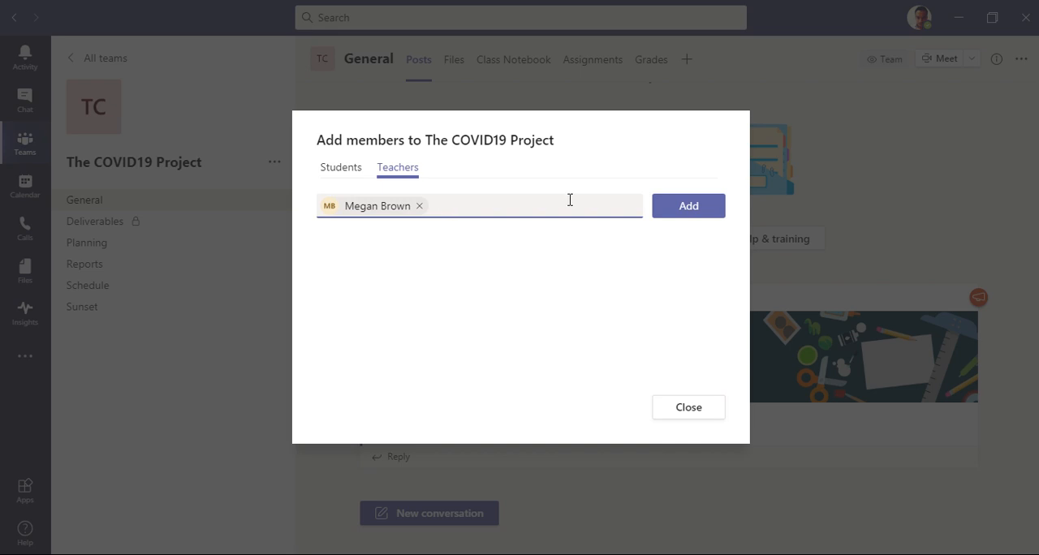
click(703, 213)
Add the three selected students to the team and review the teachers added
click(362, 169)
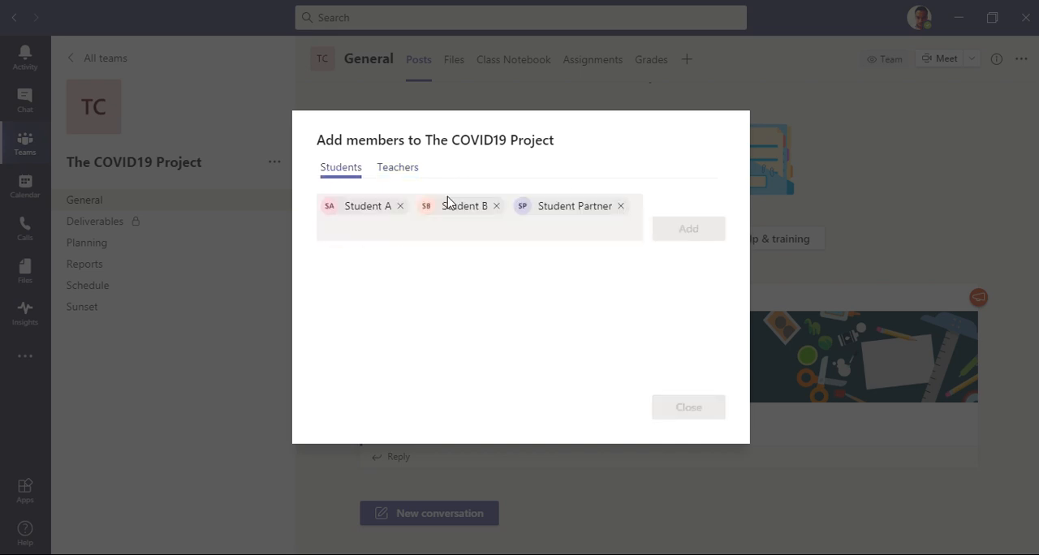
click(684, 237)
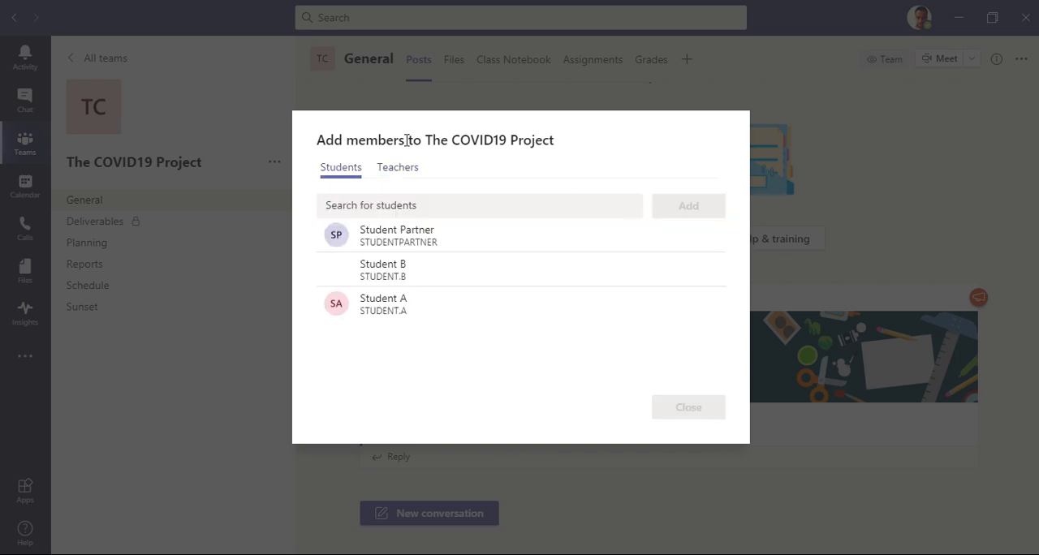
click(392, 169)
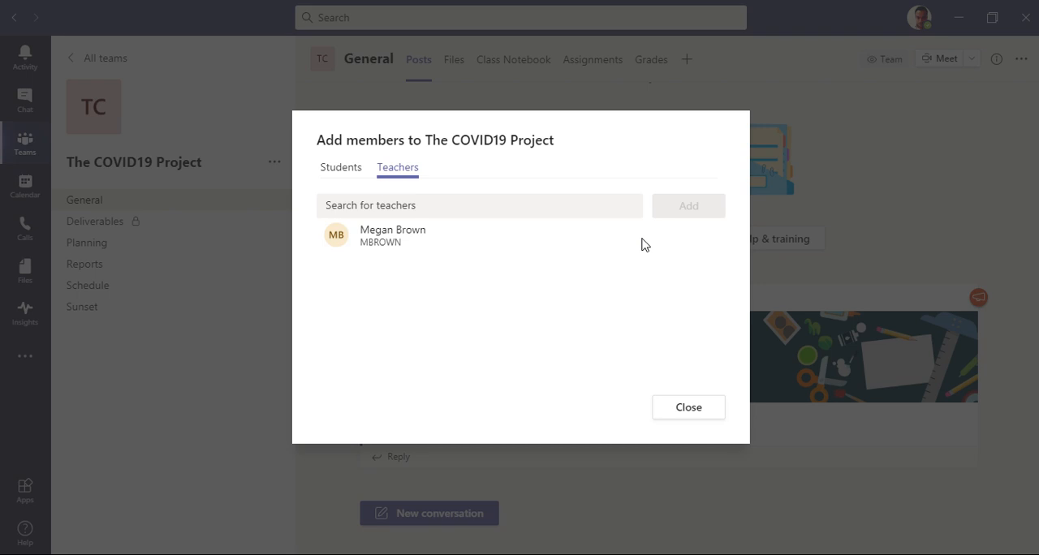
Review the students and teachers added to The COVID19 Project and finish adding members
click(345, 169)
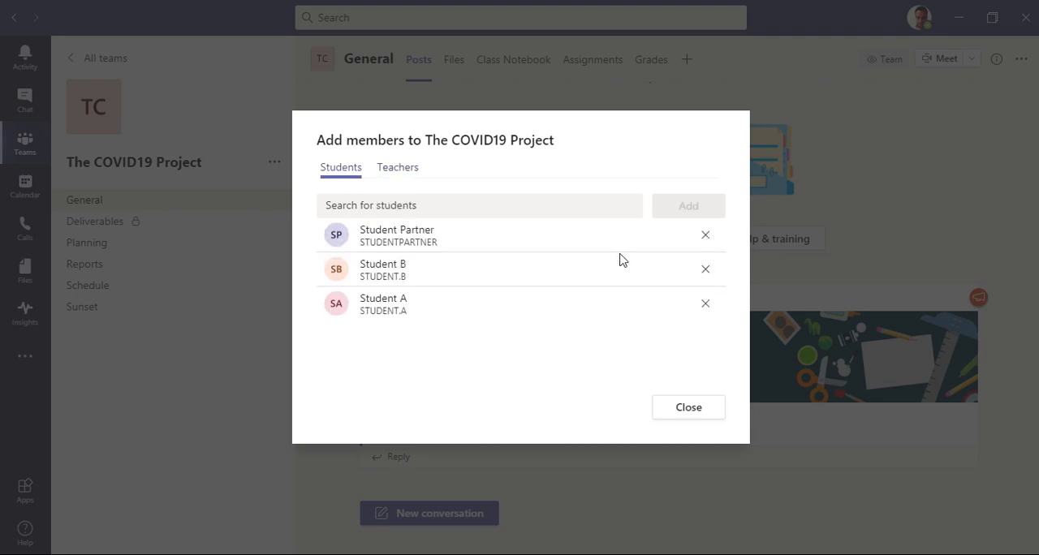
click(384, 168)
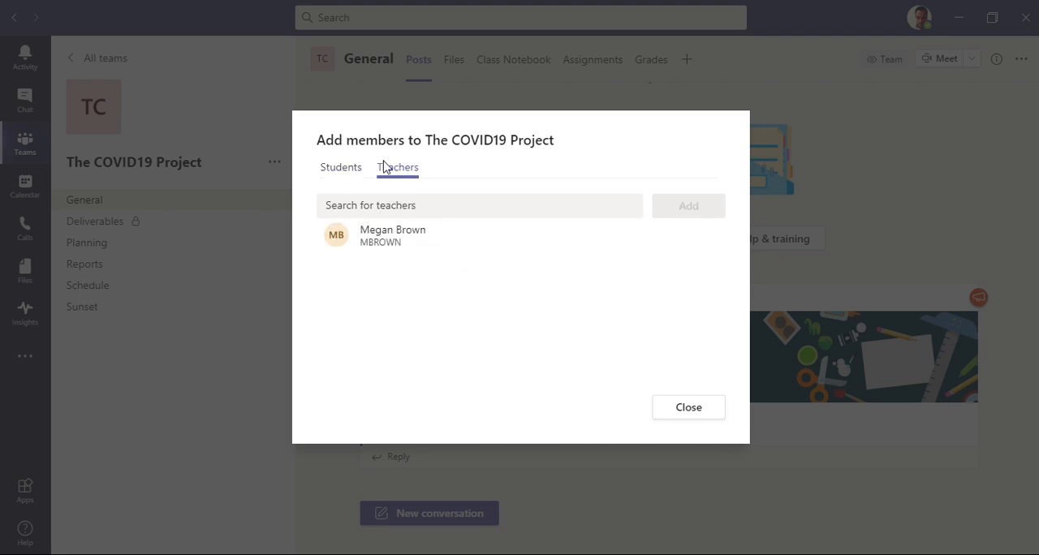
click(689, 415)
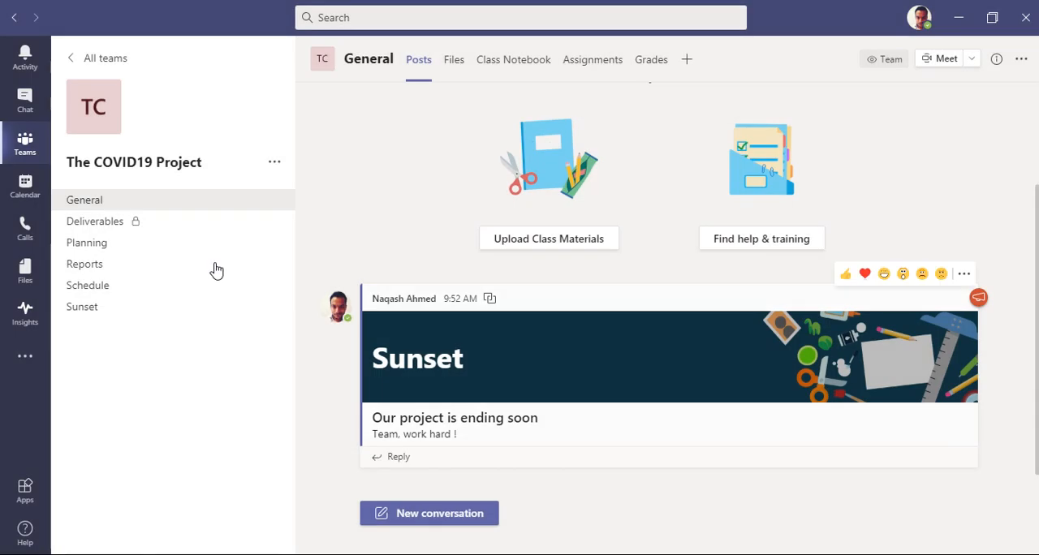
Open the management page of The COVID19 Project and show its owners, members and guests
click(275, 163)
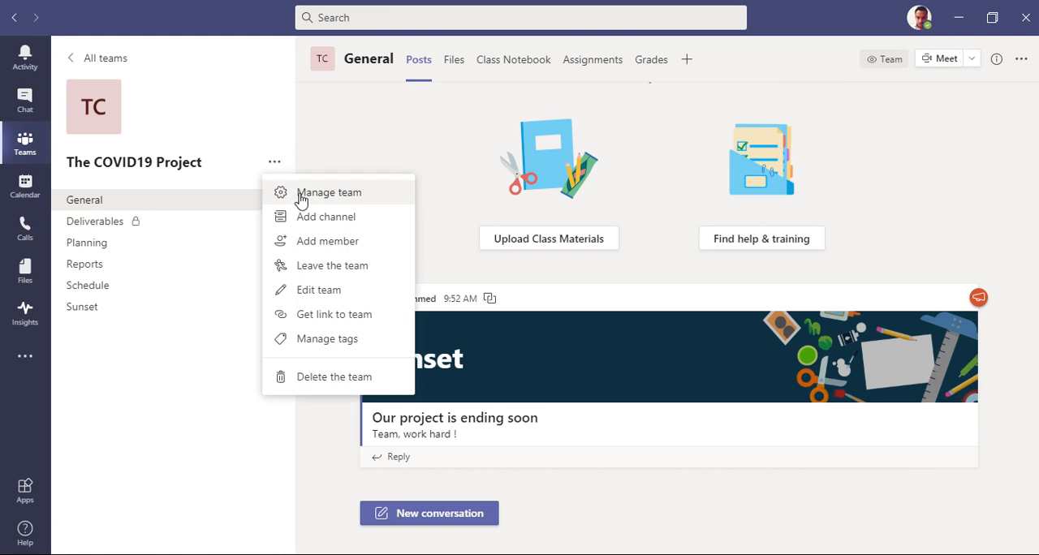
click(345, 192)
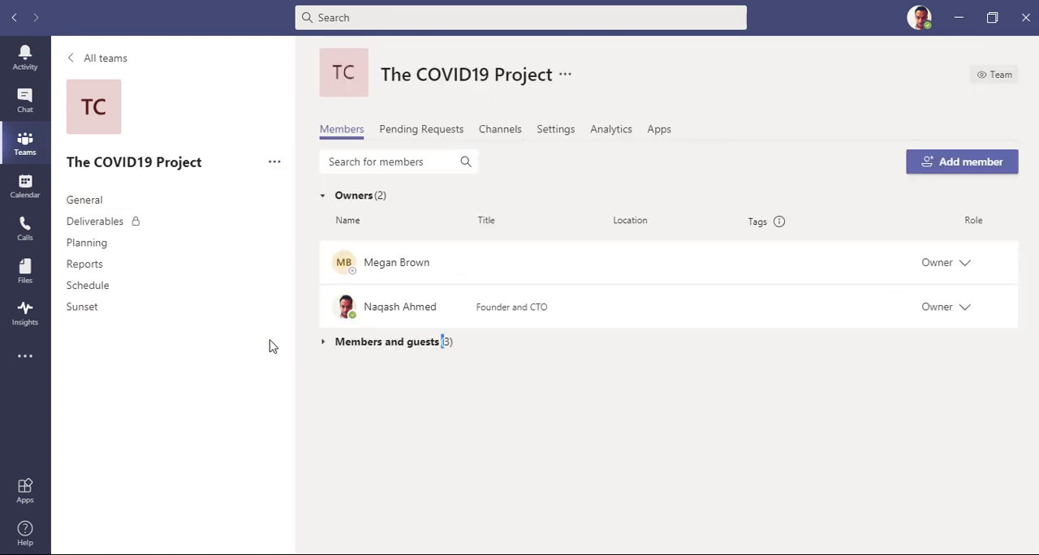
click(325, 345)
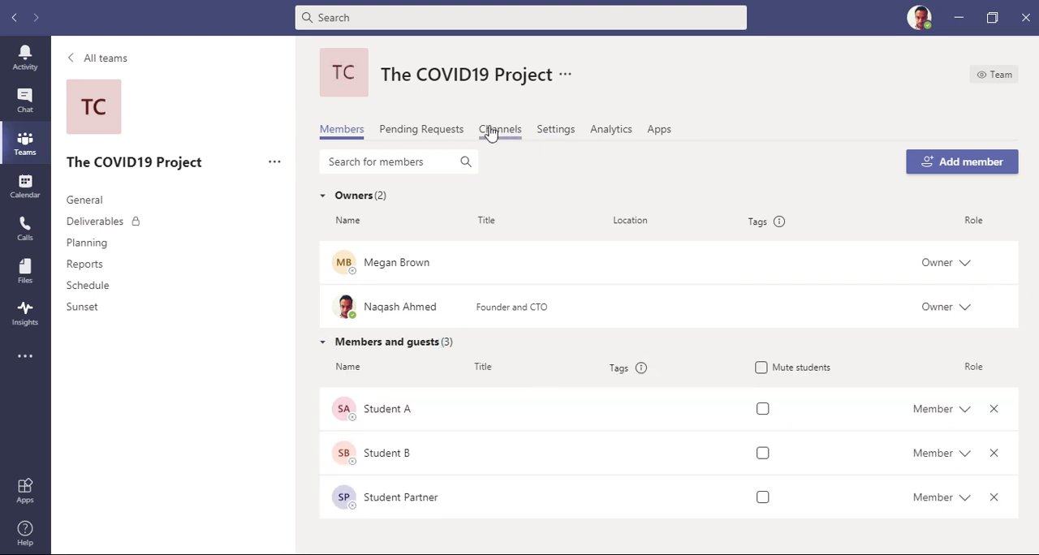
mouse_move(556, 3)
click(417, 31)
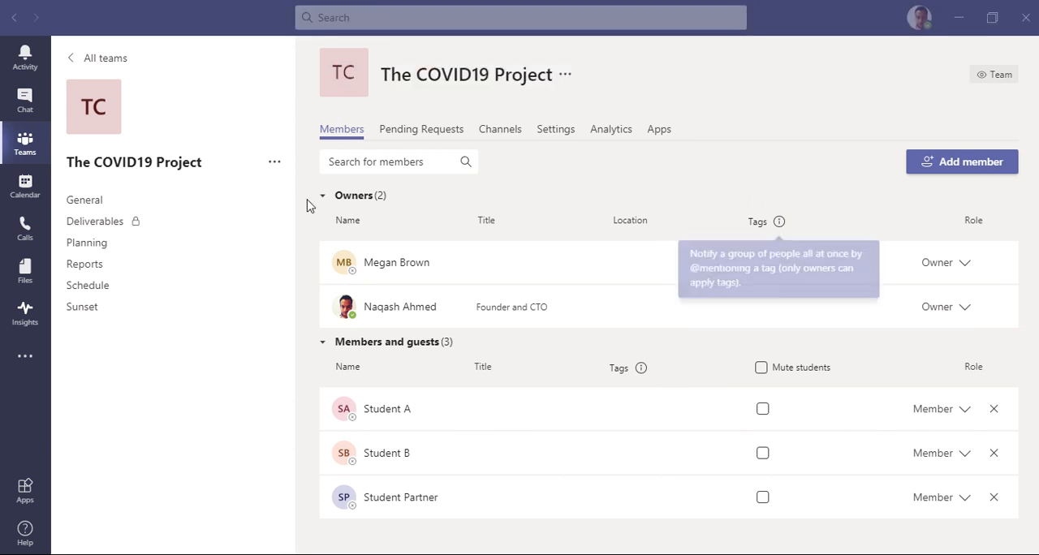
Check the team's pending requests and channels, and return to the member list with members and guests expanded
click(410, 132)
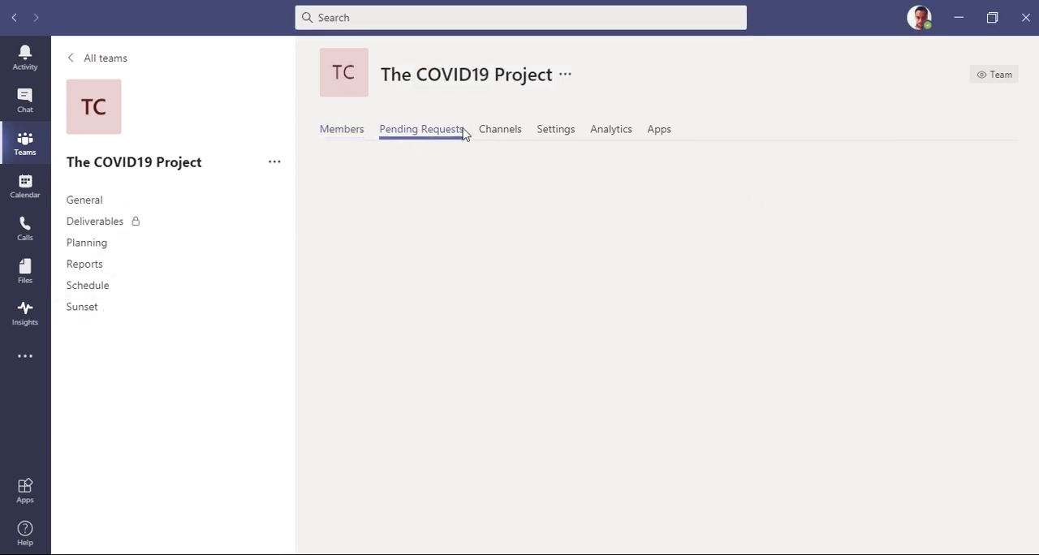
click(505, 131)
click(351, 130)
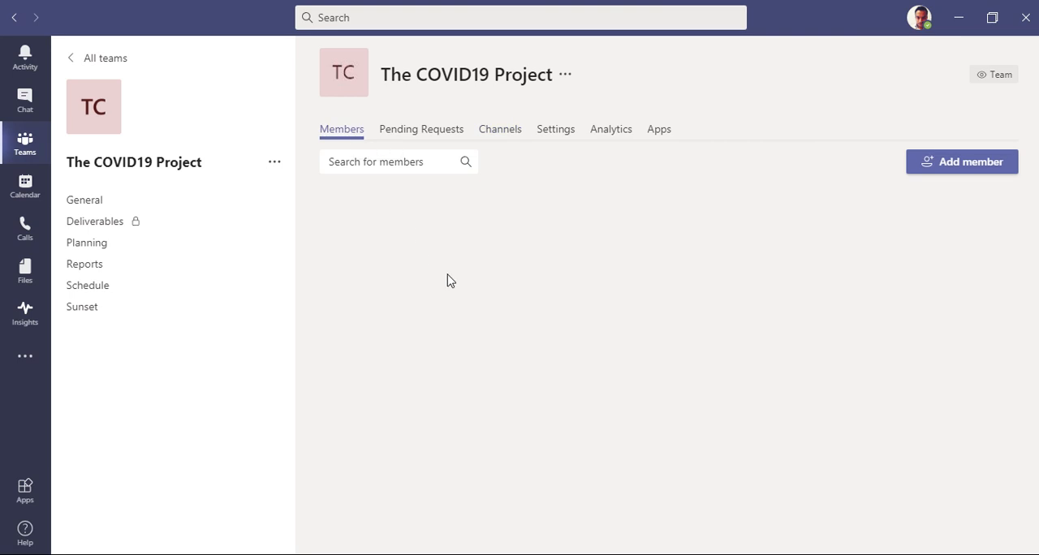
click(322, 344)
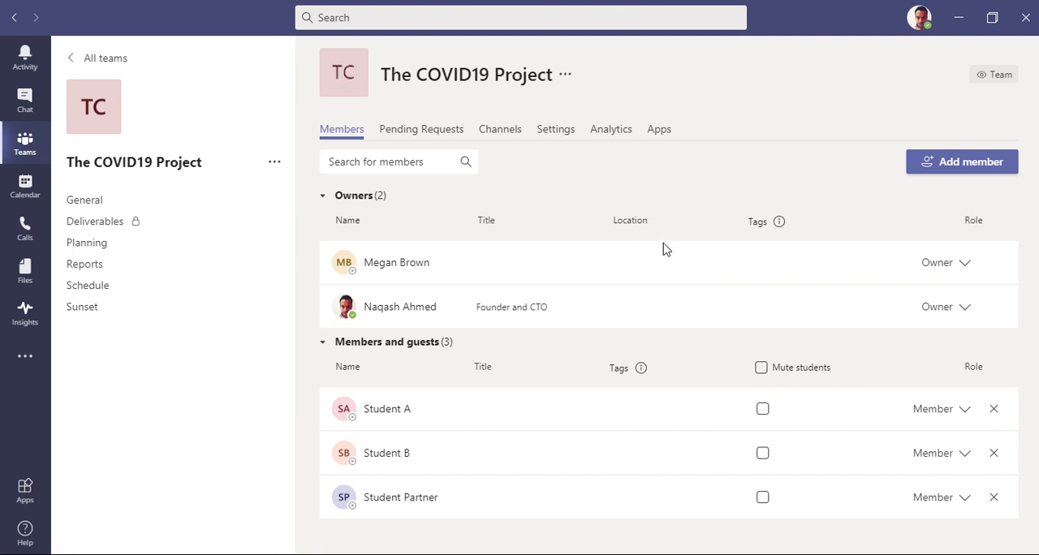
View the posts in the General channel and the Planning channel
click(141, 203)
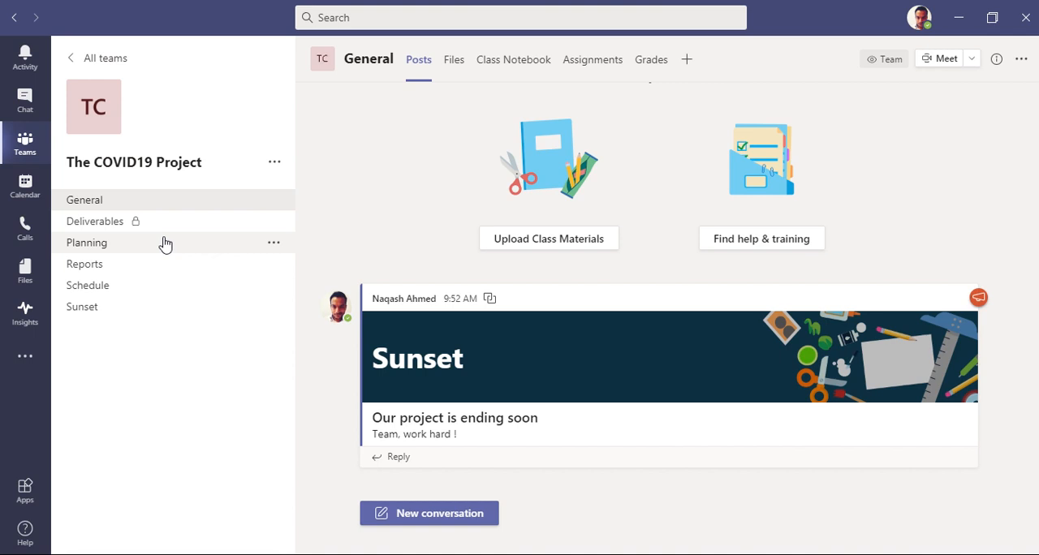
click(165, 246)
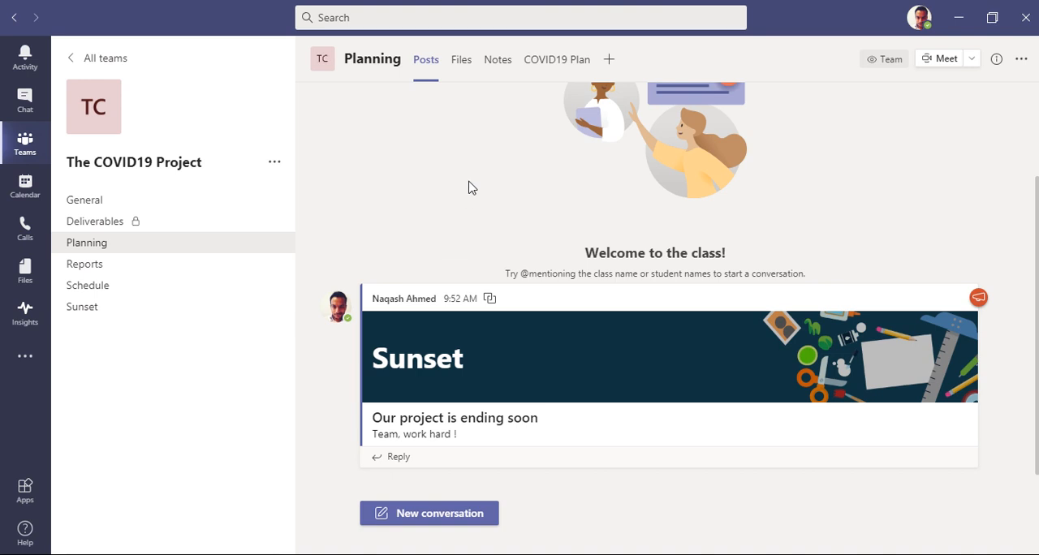
mouse_move(459, 4)
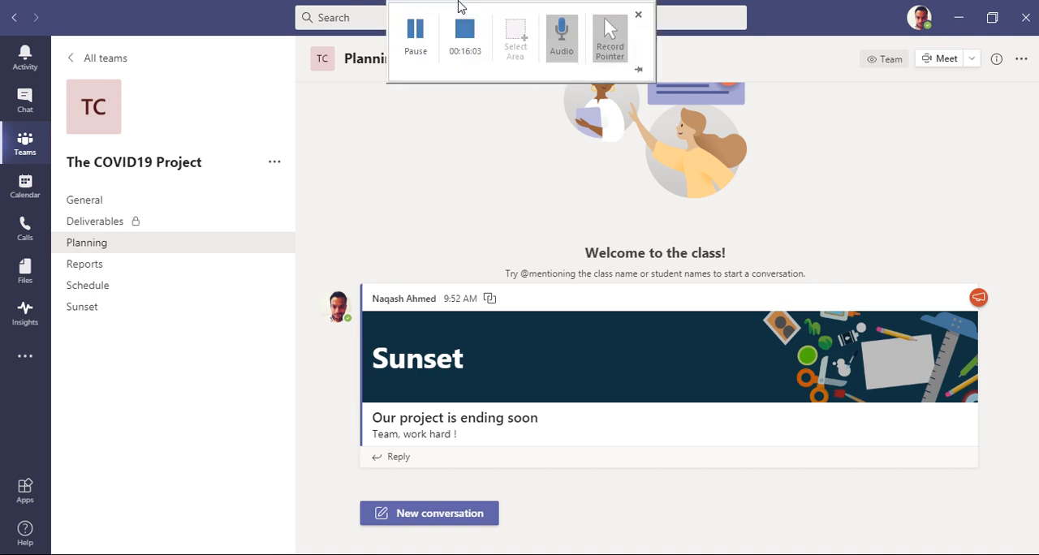